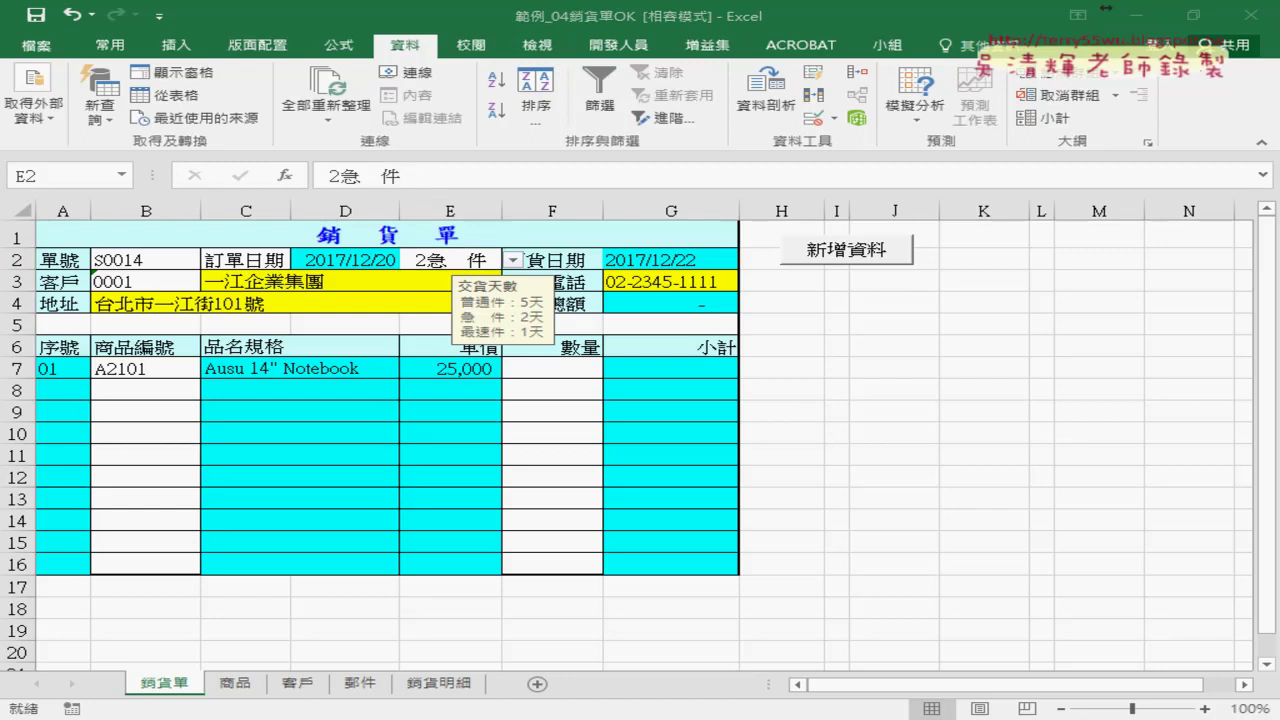
# Step: Check the working-day calendar, then inspect the arrival-date formula in G2
pyautogui.press('super+alt+d')
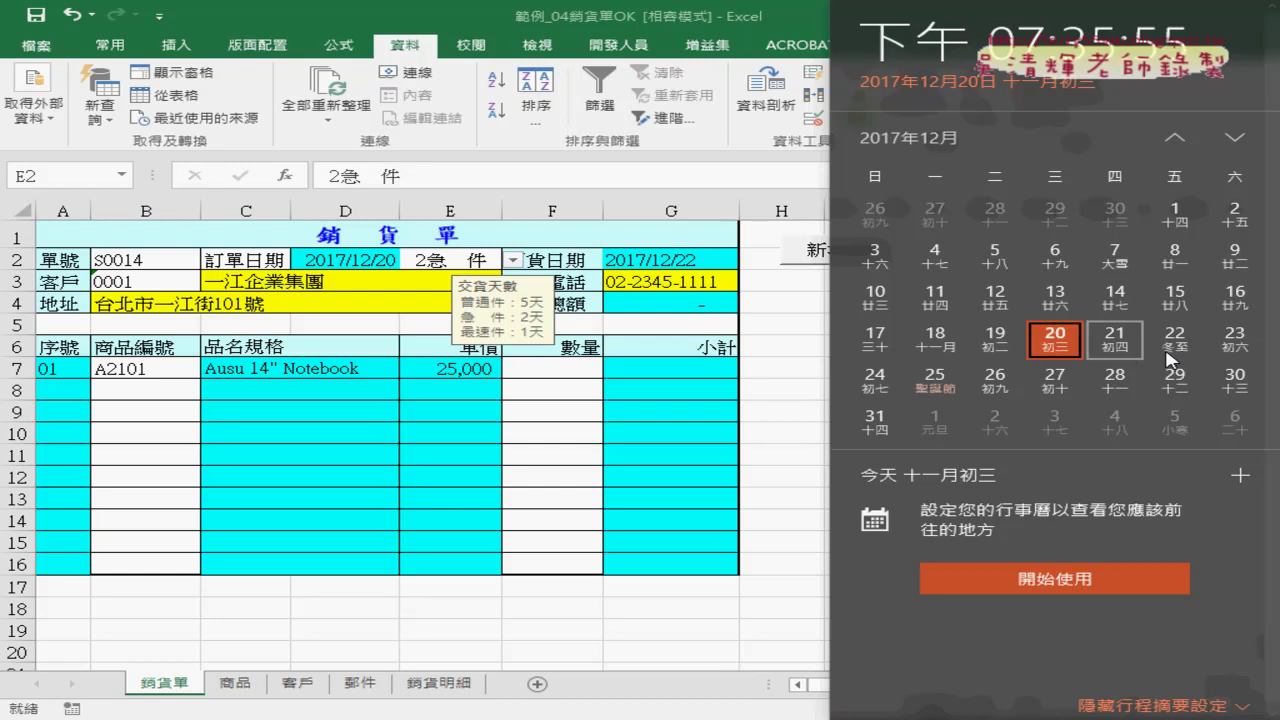
pyautogui.click(500, 262)
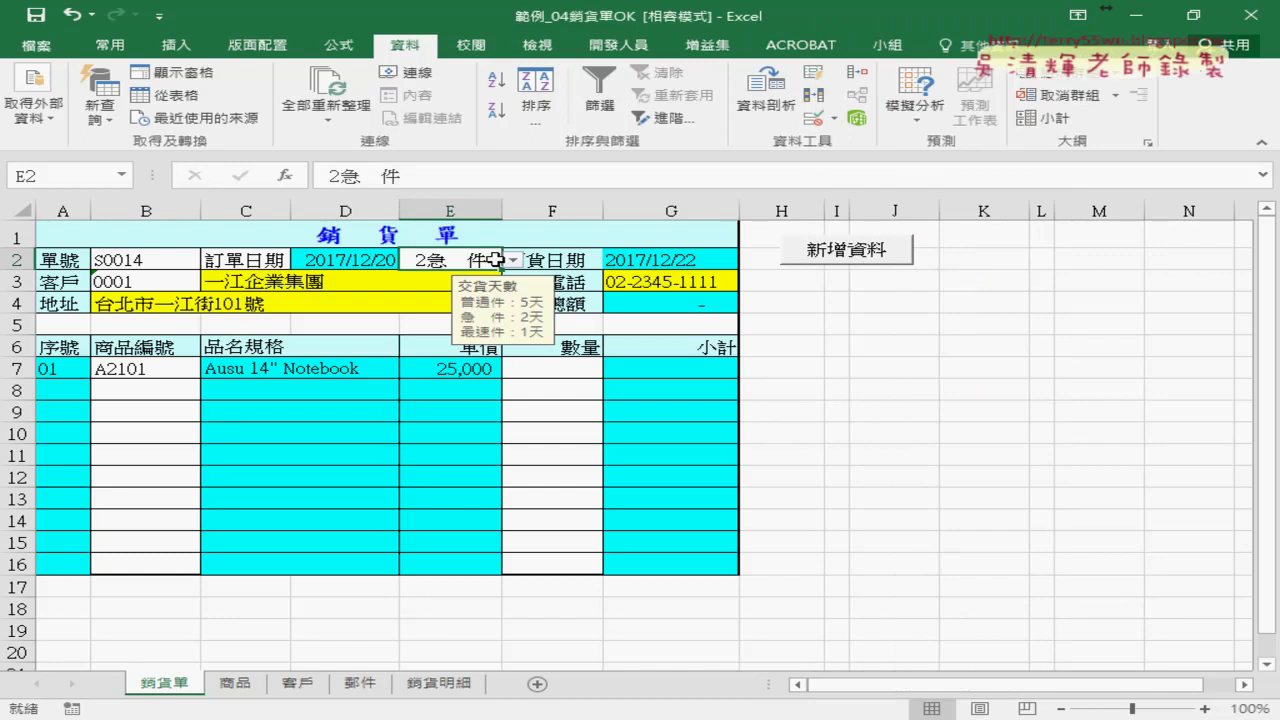
pyautogui.click(638, 261)
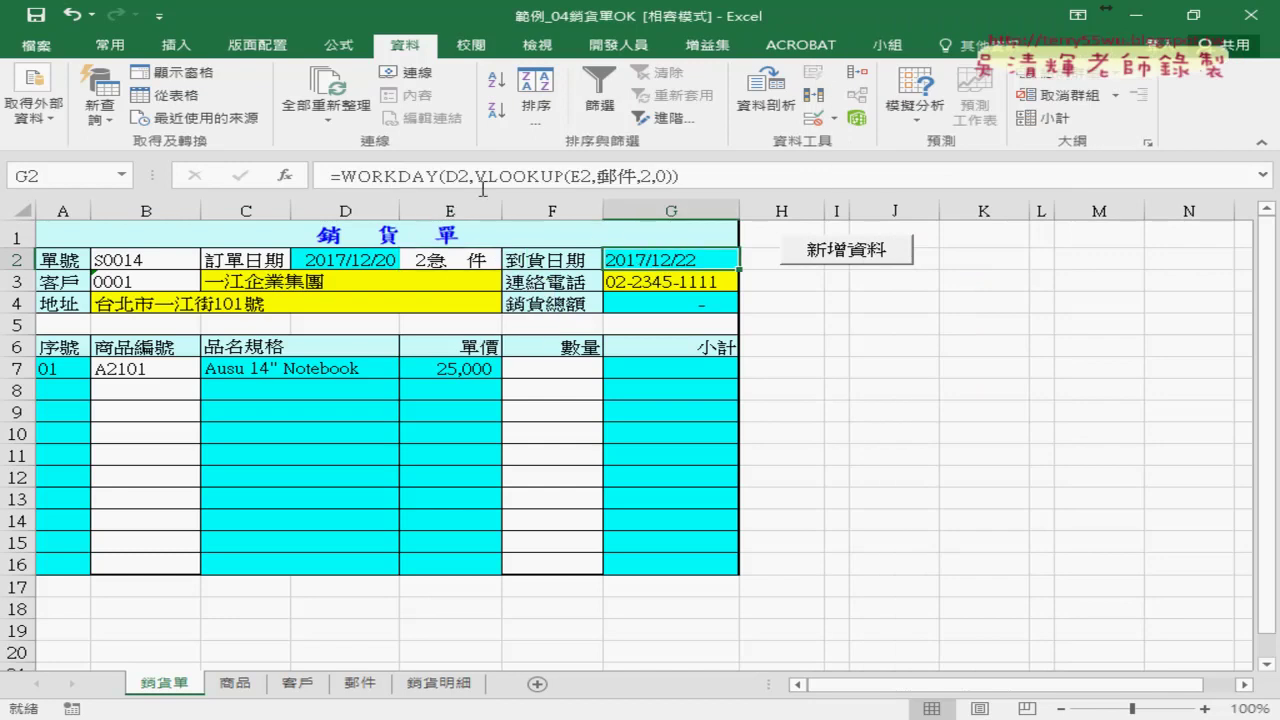
# Step: Clear the delivery type in E2 and view G2's WORKDAY result turning into #N/A
pyautogui.click(483, 260)
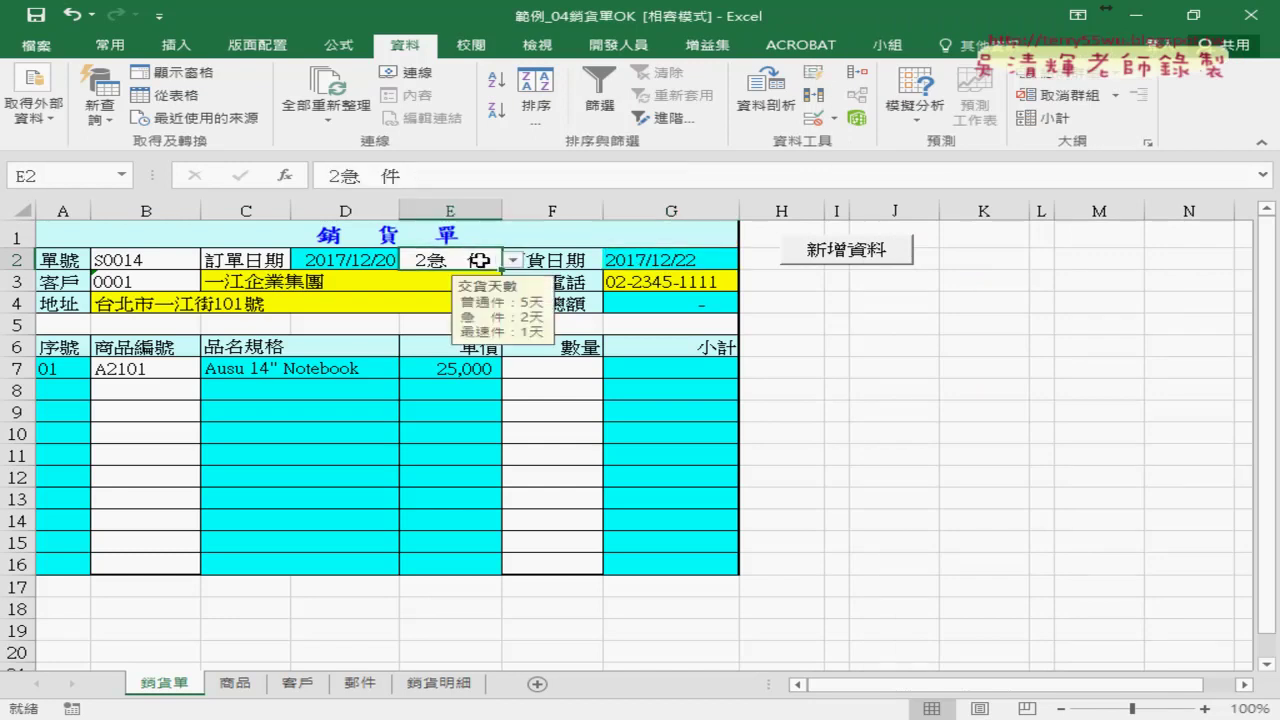
pyautogui.press('Delete')
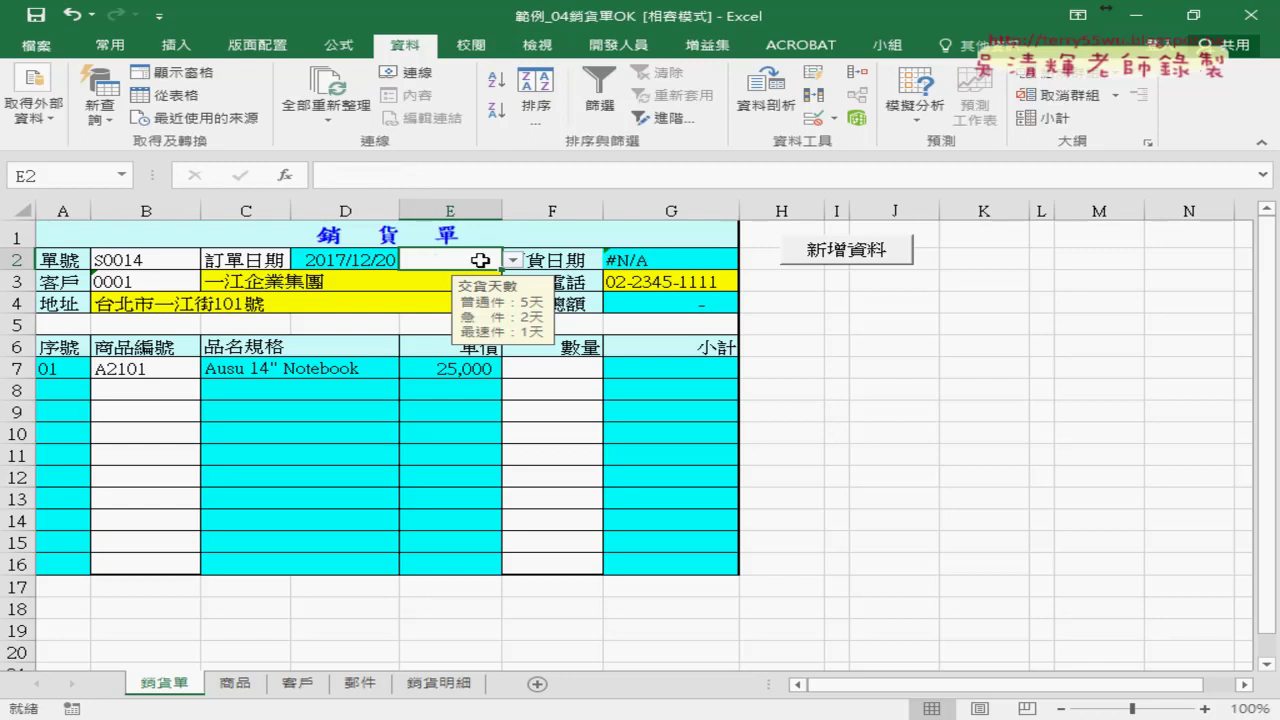
pyautogui.click(682, 259)
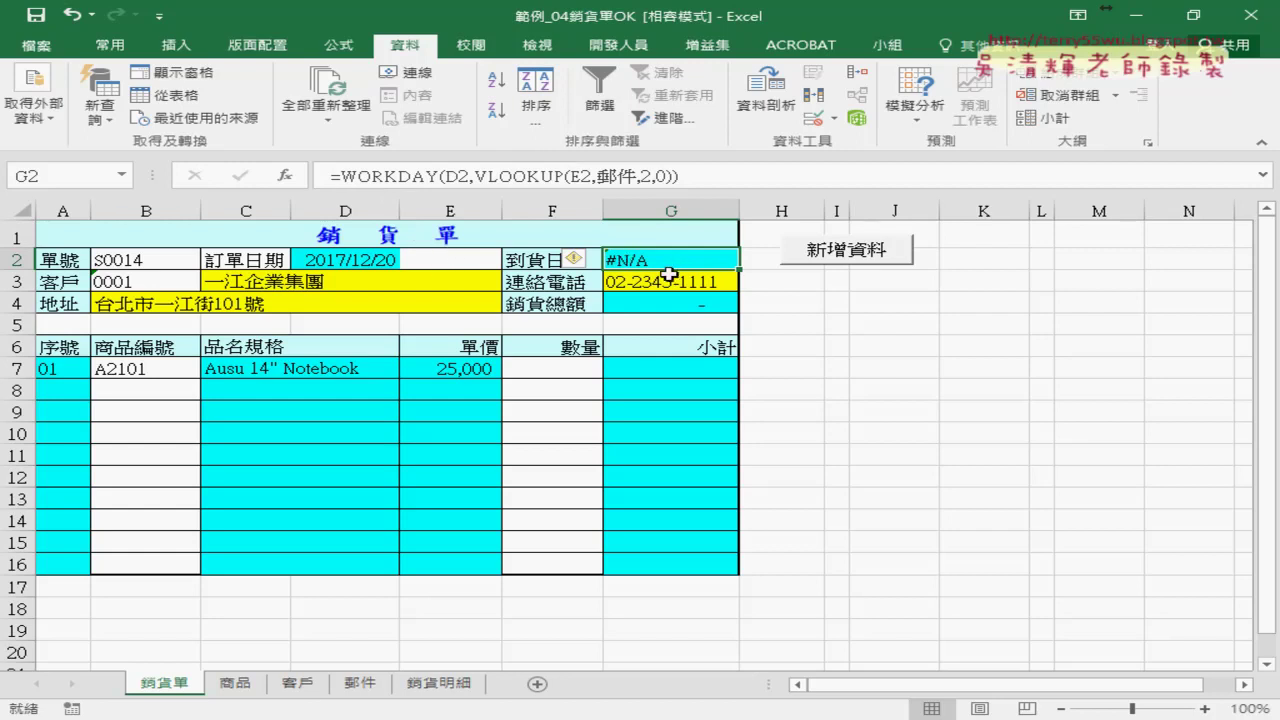
# Step: Cut the WORKDAY formula text out of G2's formula bar, leaving only the equals sign
pyautogui.click(342, 177)
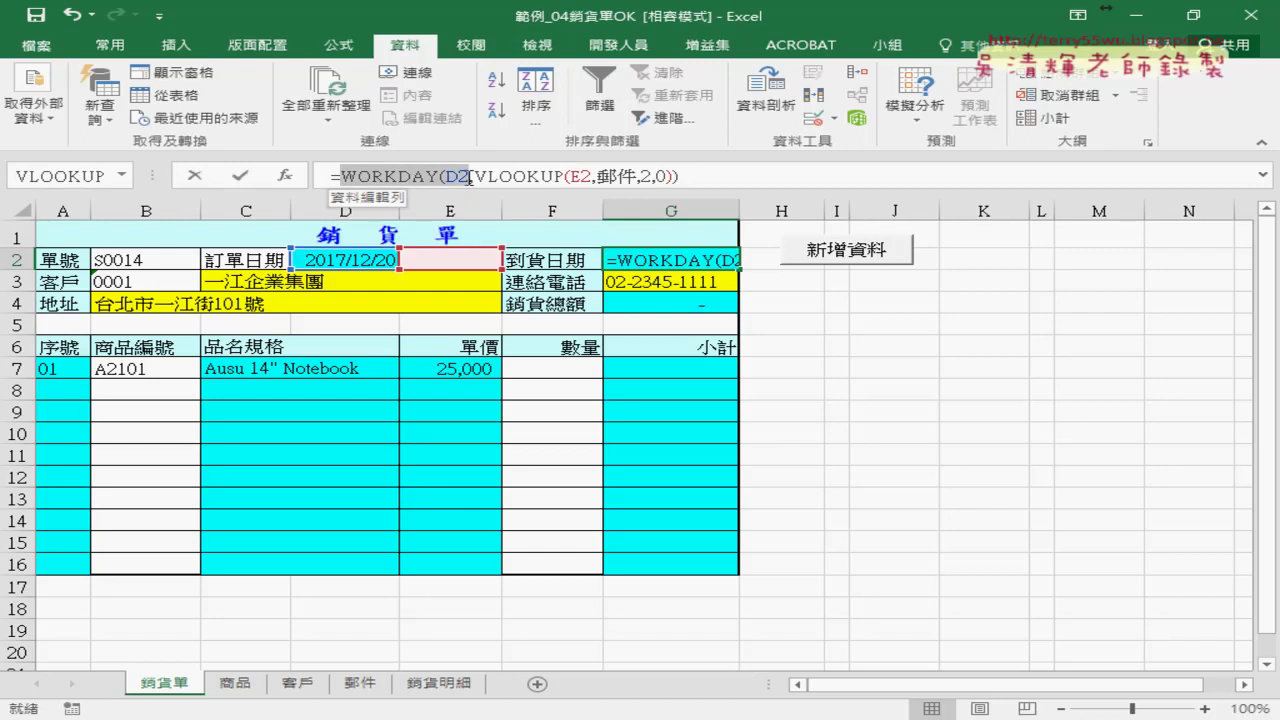
pyautogui.moveTo(466, 177); pyautogui.dragTo(680, 177)
pyautogui.rightClick(588, 183)
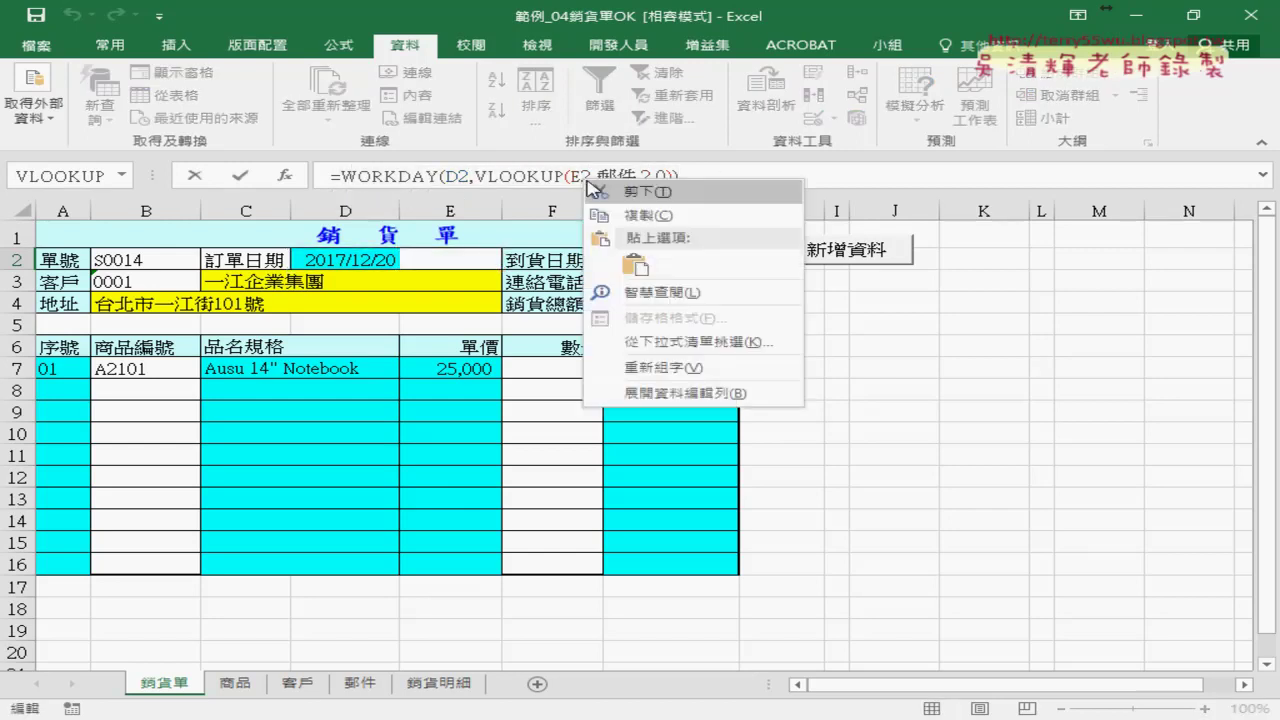
pyautogui.click(645, 192)
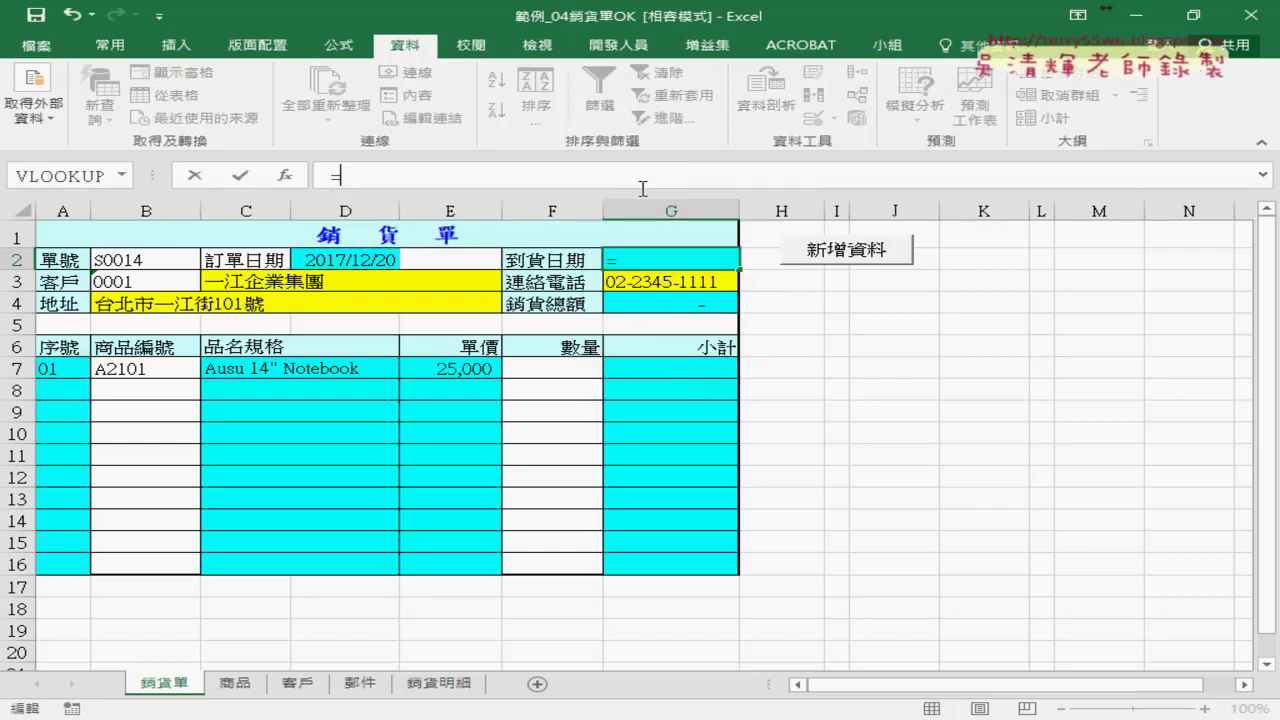
# Step: Insert an IF function in G2 from the 邏輯 (logical) function category
pyautogui.click(285, 176)
pyautogui.moveTo(568, 264); pyautogui.dragTo(828, 162)
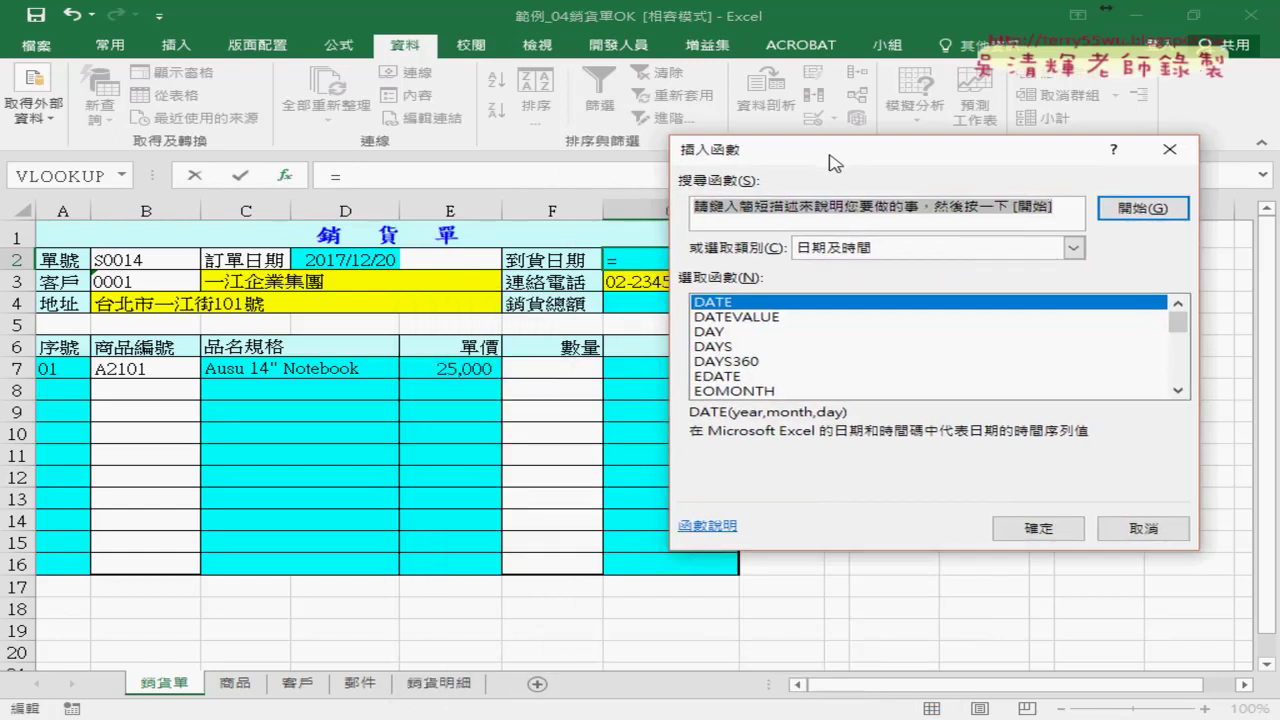
pyautogui.click(1073, 247)
pyautogui.click(862, 401)
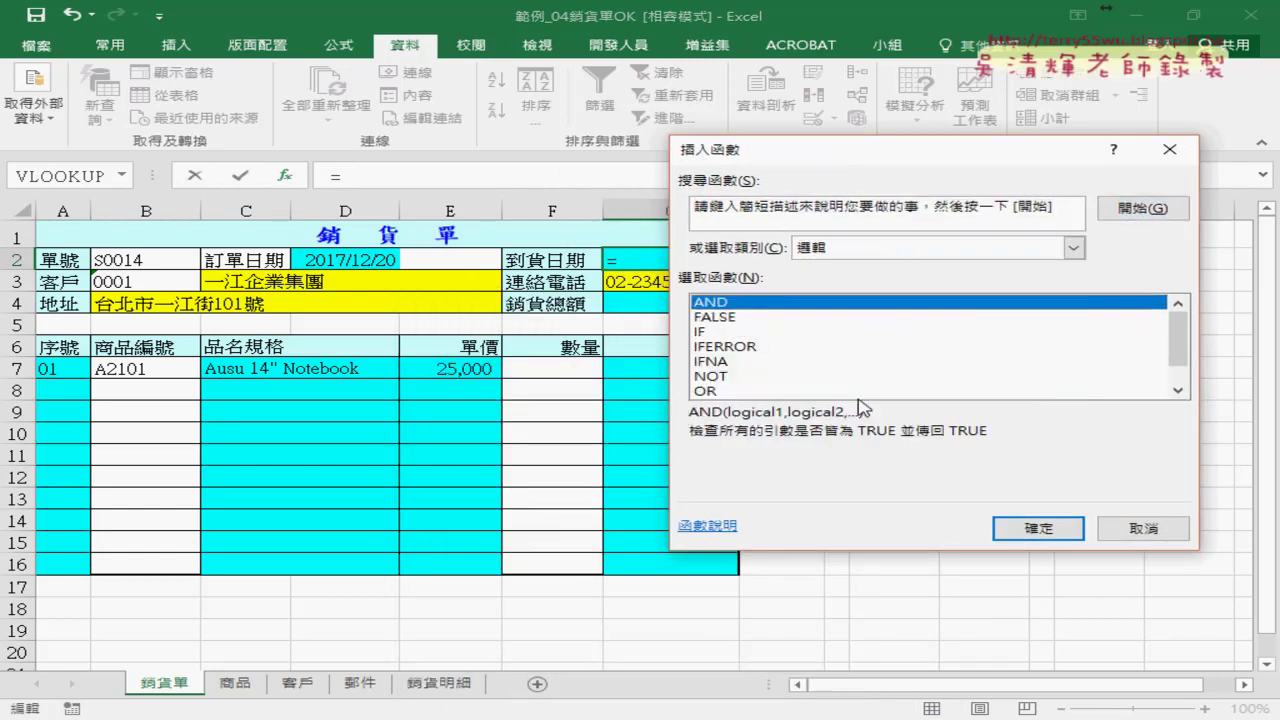
pyautogui.doubleClick(728, 338)
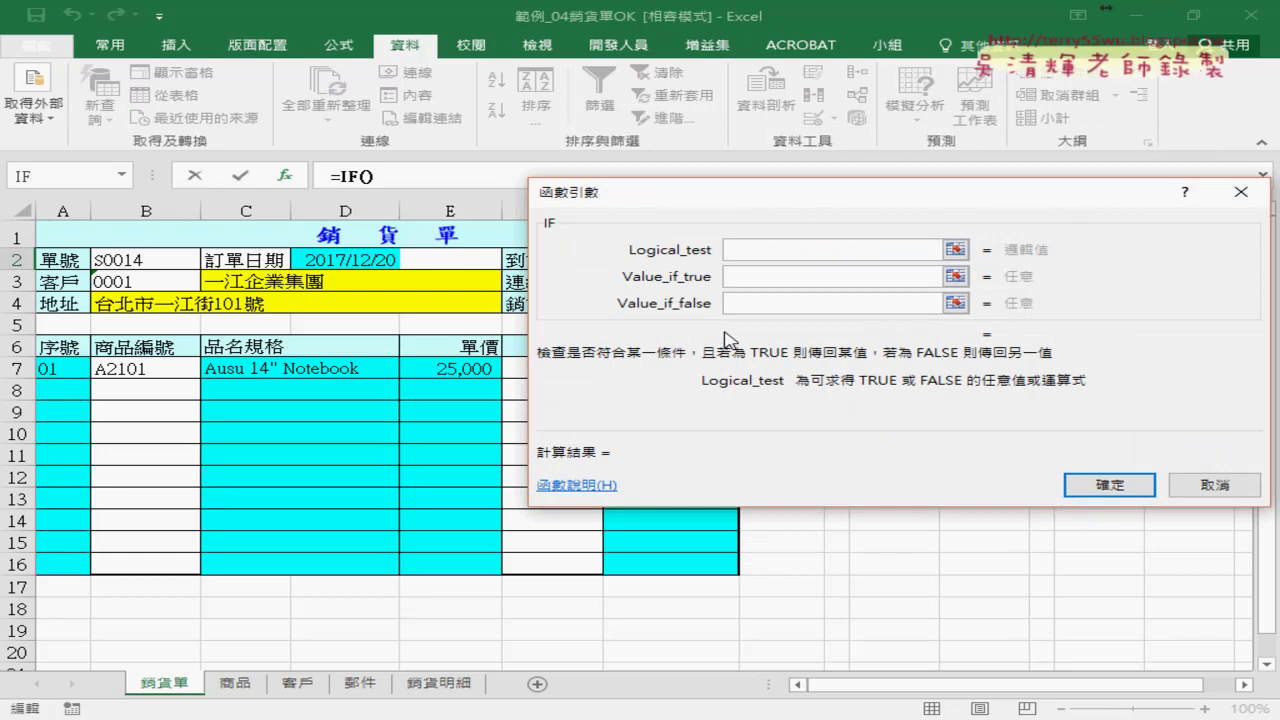
# Step: Fill the IF arguments with E2="", "", and WORKDAY(D2,VLOOKUP(E2,郵件,2,0))
pyautogui.moveTo(714, 202); pyautogui.dragTo(878, 196)
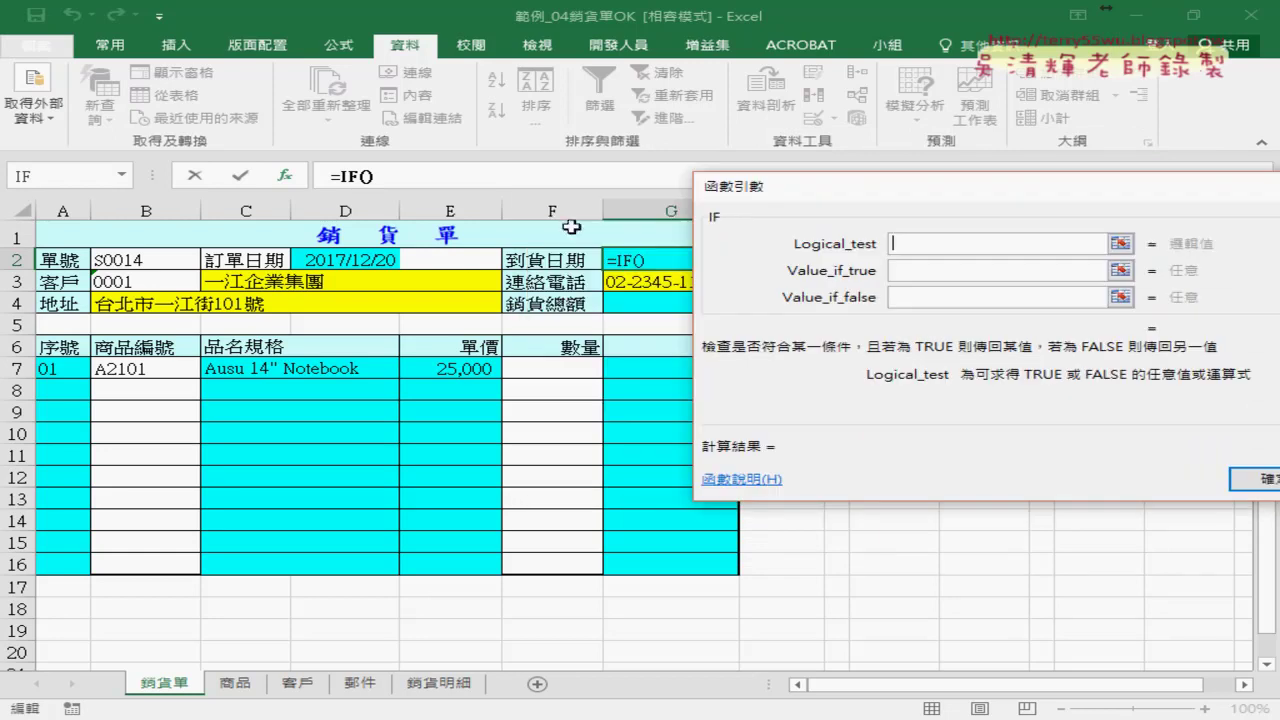
pyautogui.click(466, 260)
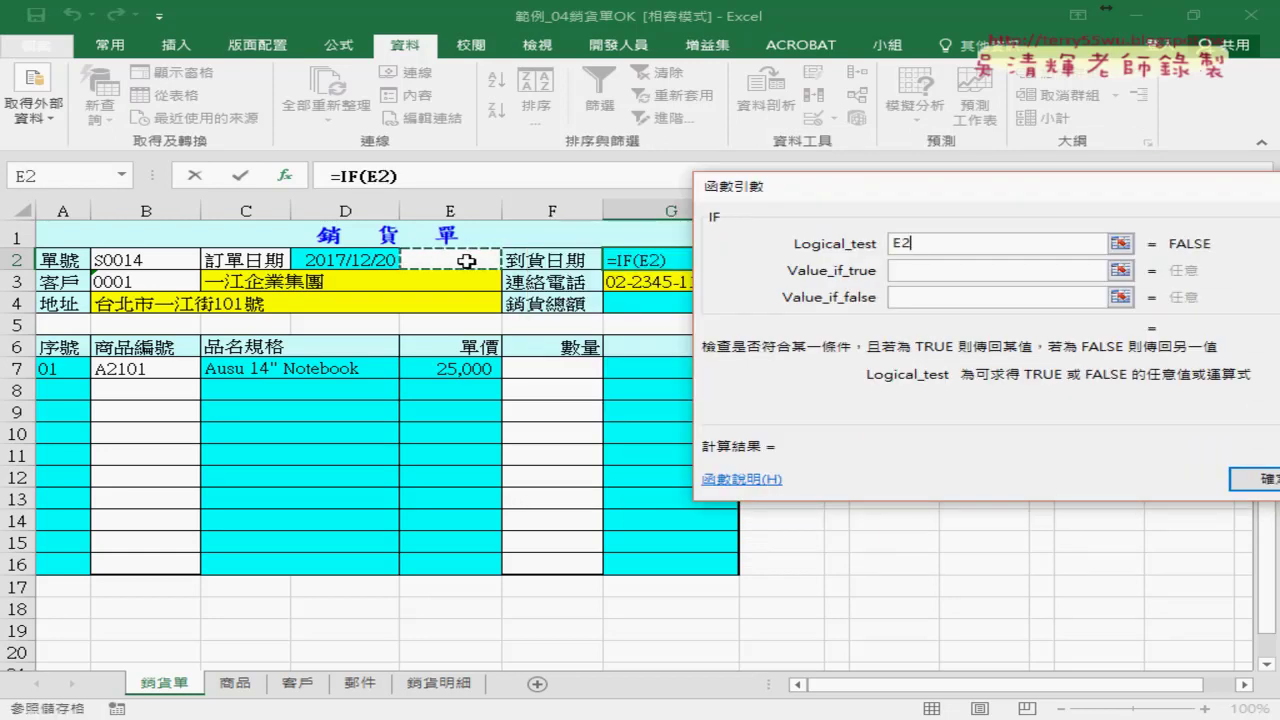
pyautogui.write('=""')
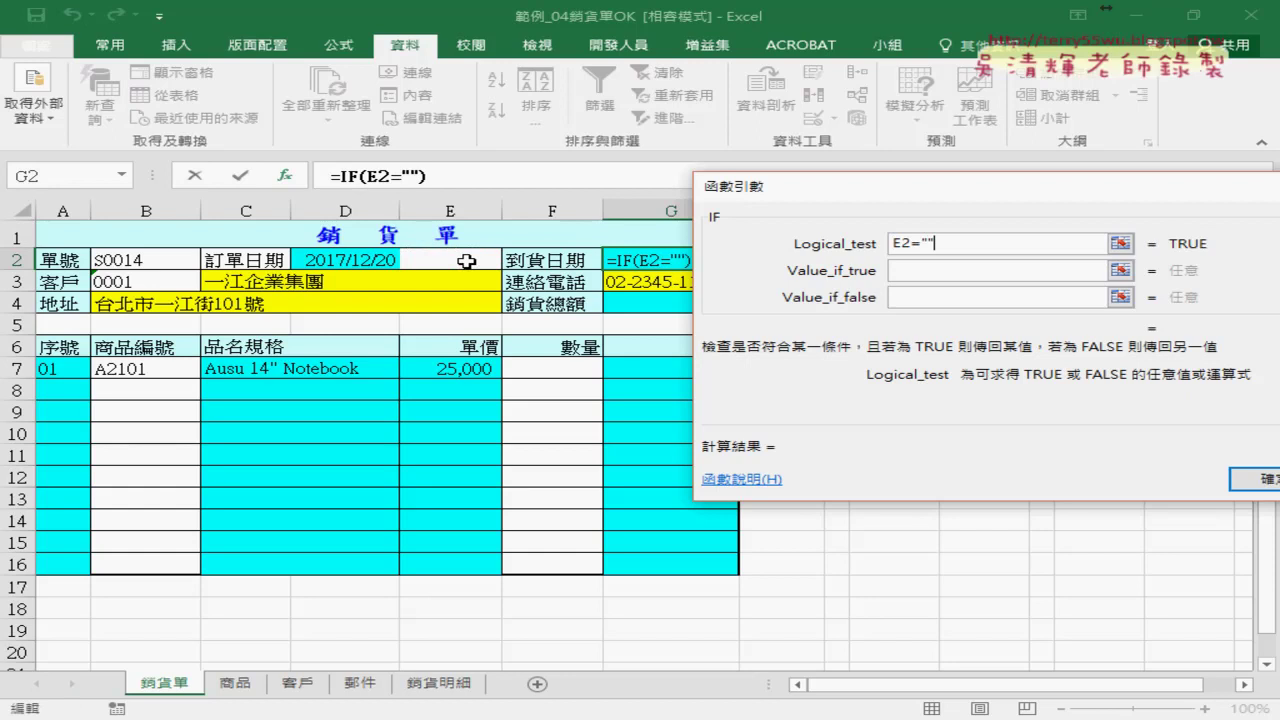
pyautogui.press('Tab')
pyautogui.write('""')
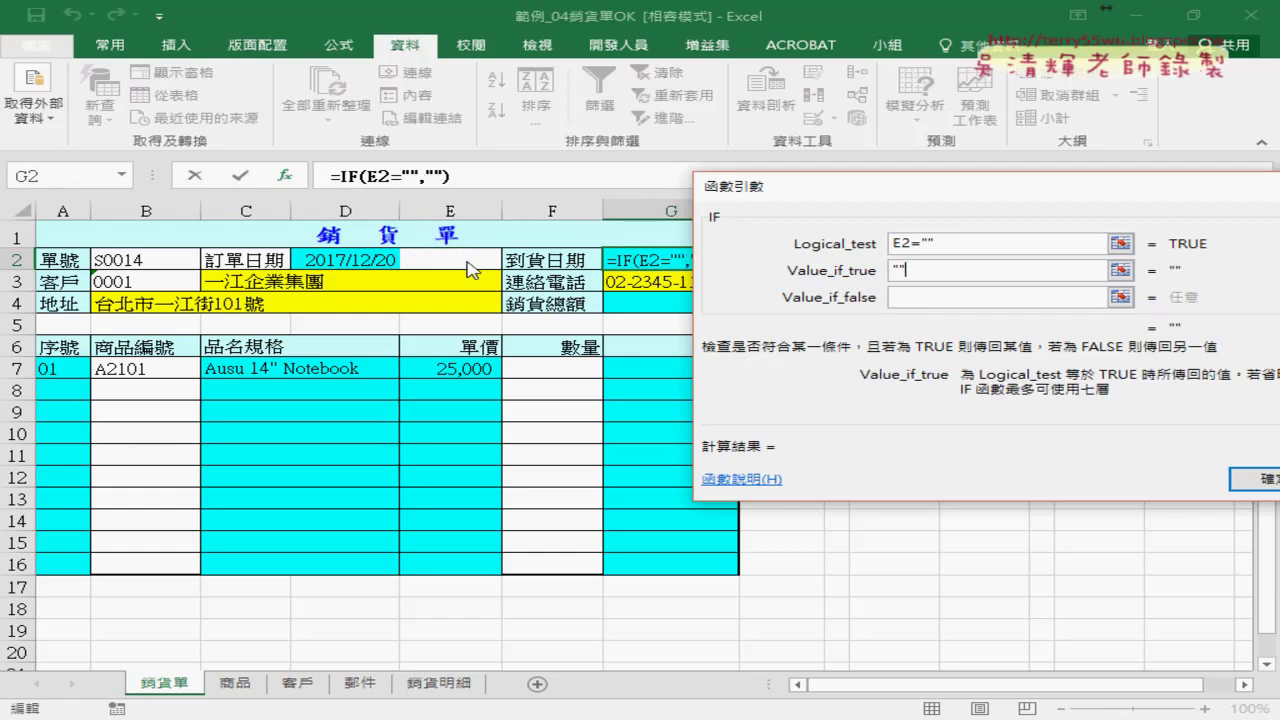
pyautogui.press('Tab')
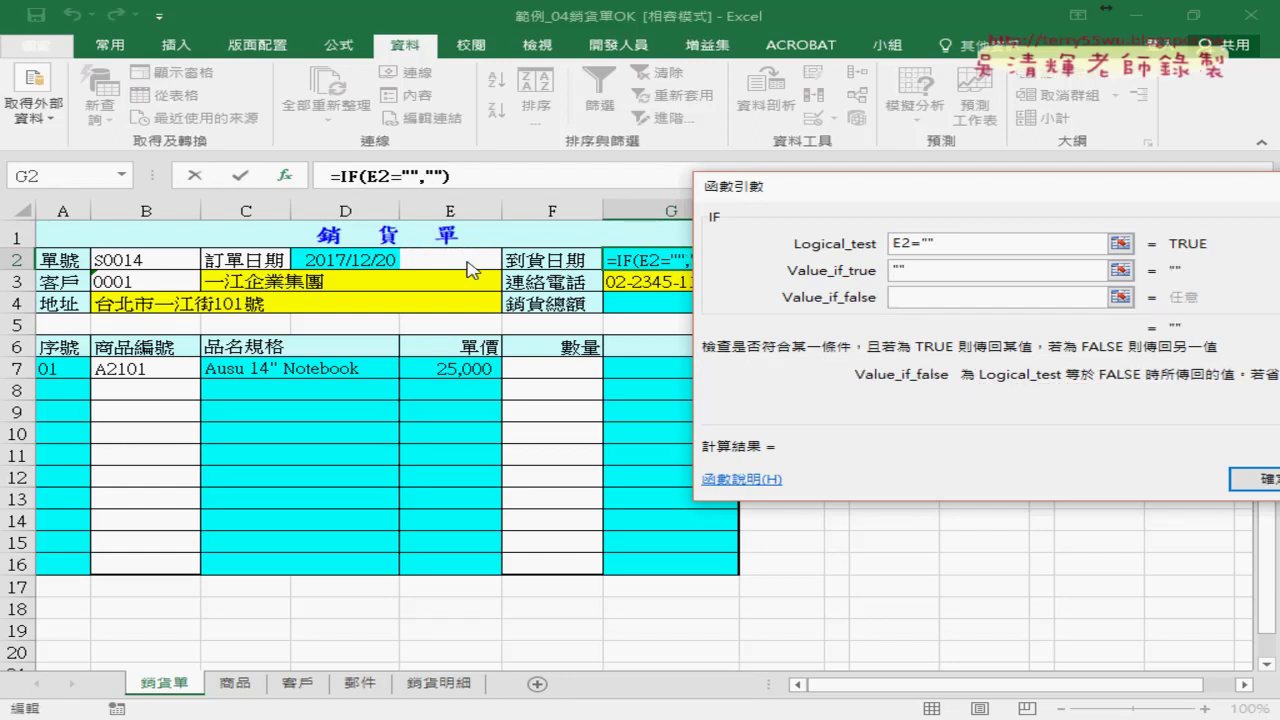
pyautogui.write('WORKDAY(D2,VLOOKUP(E2,郵件,2,0))')
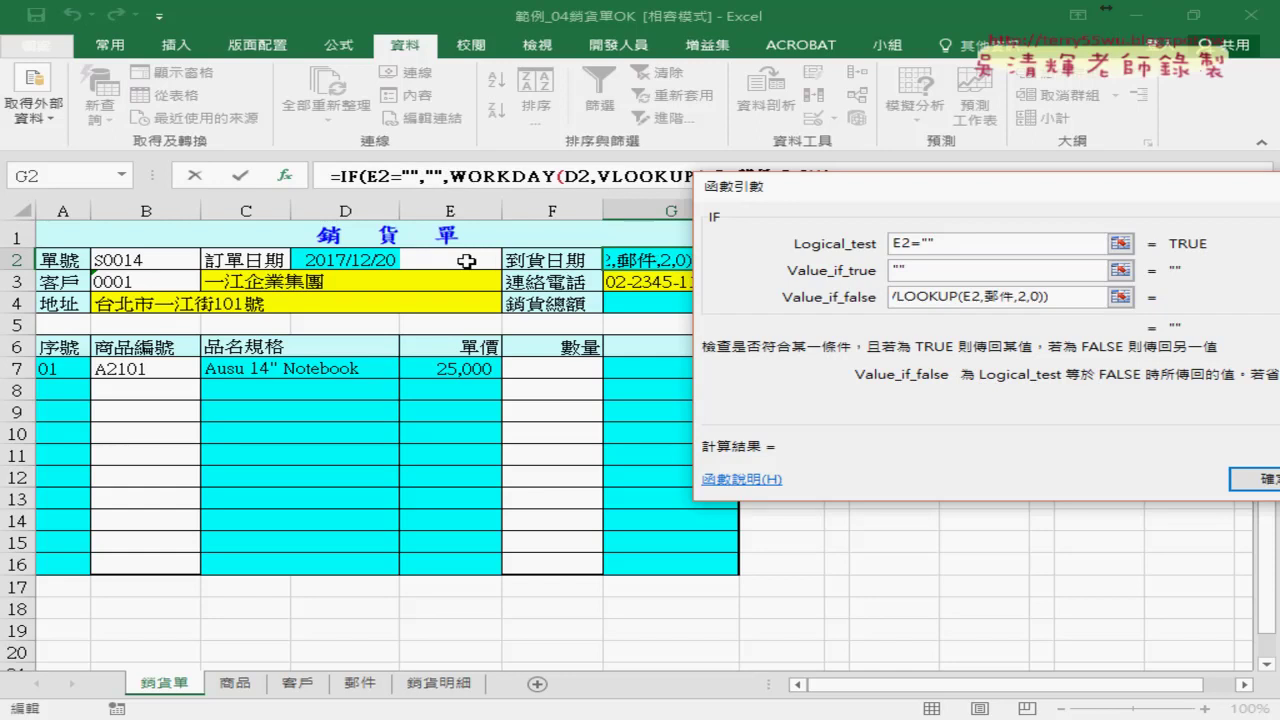
pyautogui.click(947, 247)
pyautogui.moveTo(923, 244); pyautogui.dragTo(912, 243)
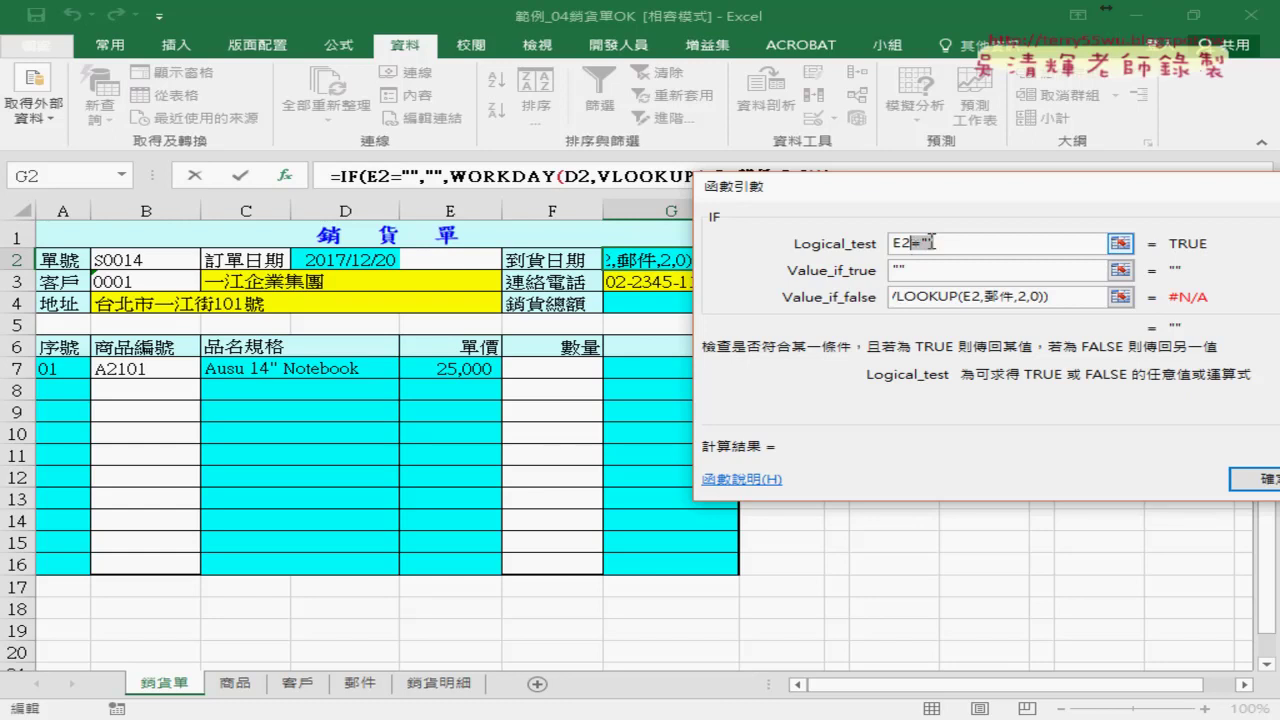
pyautogui.press('BackSpace')
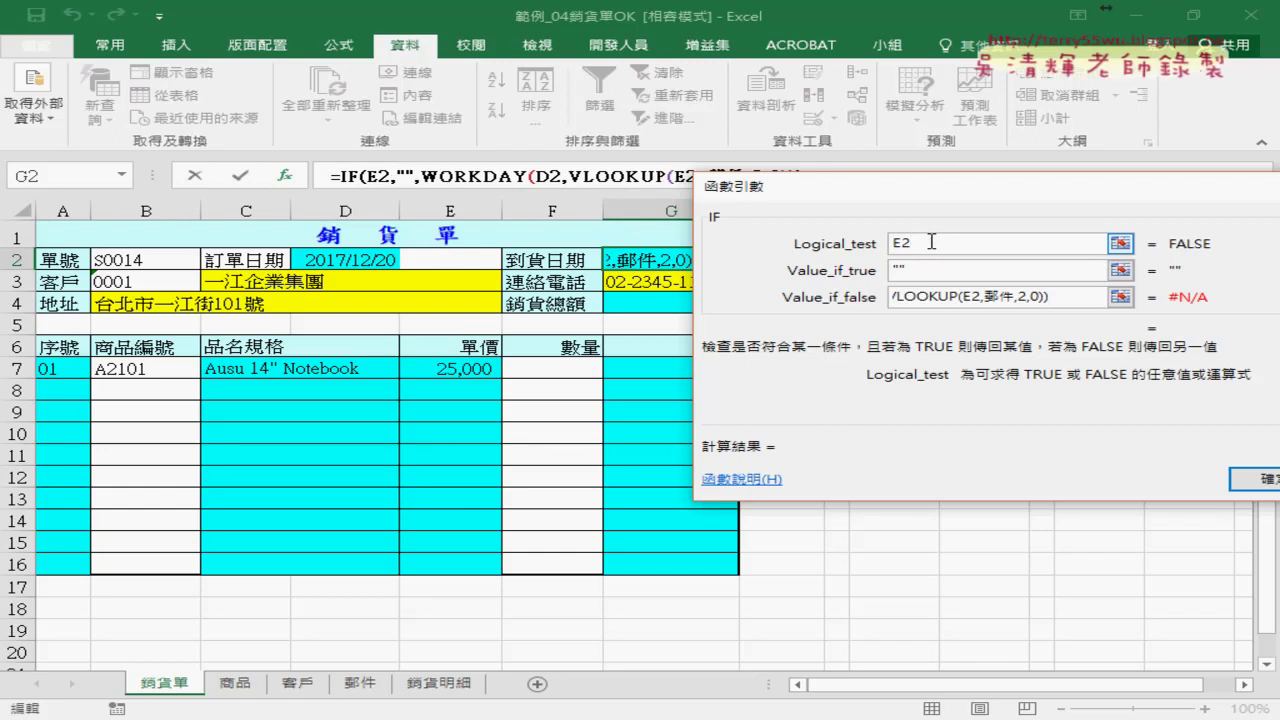
pyautogui.press('Home')
pyautogui.write('is')
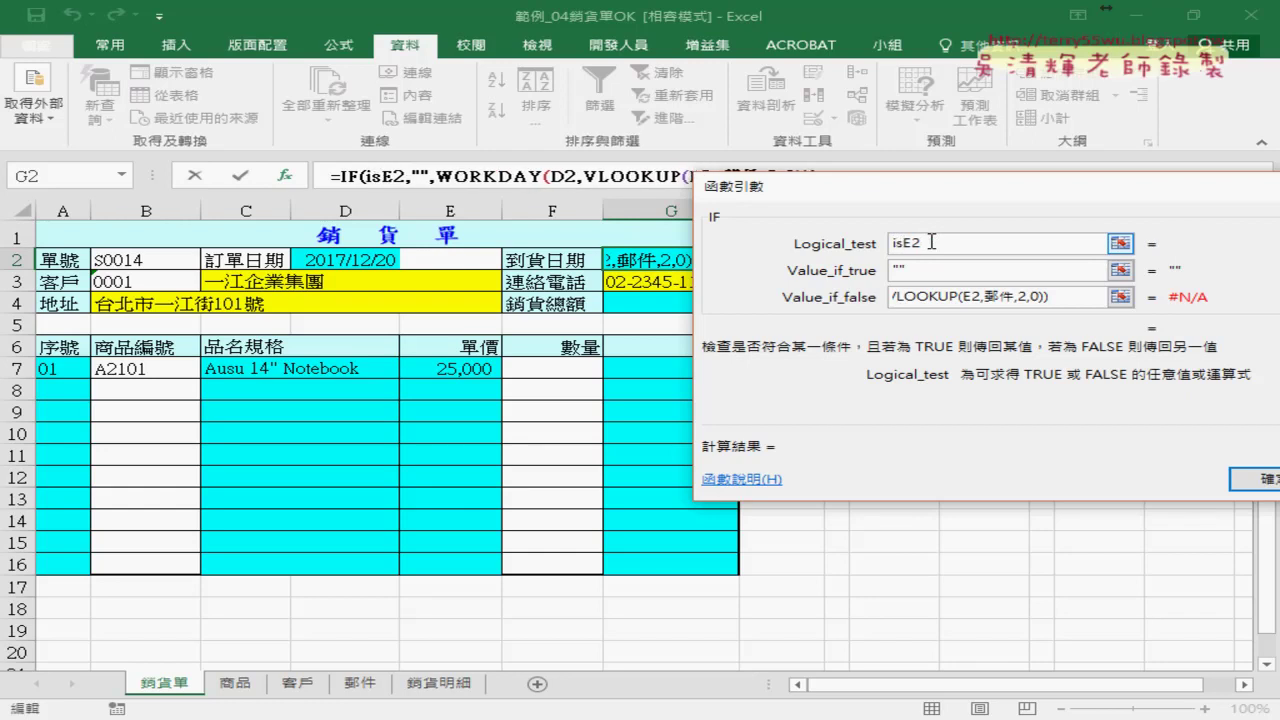
pyautogui.write('bla')
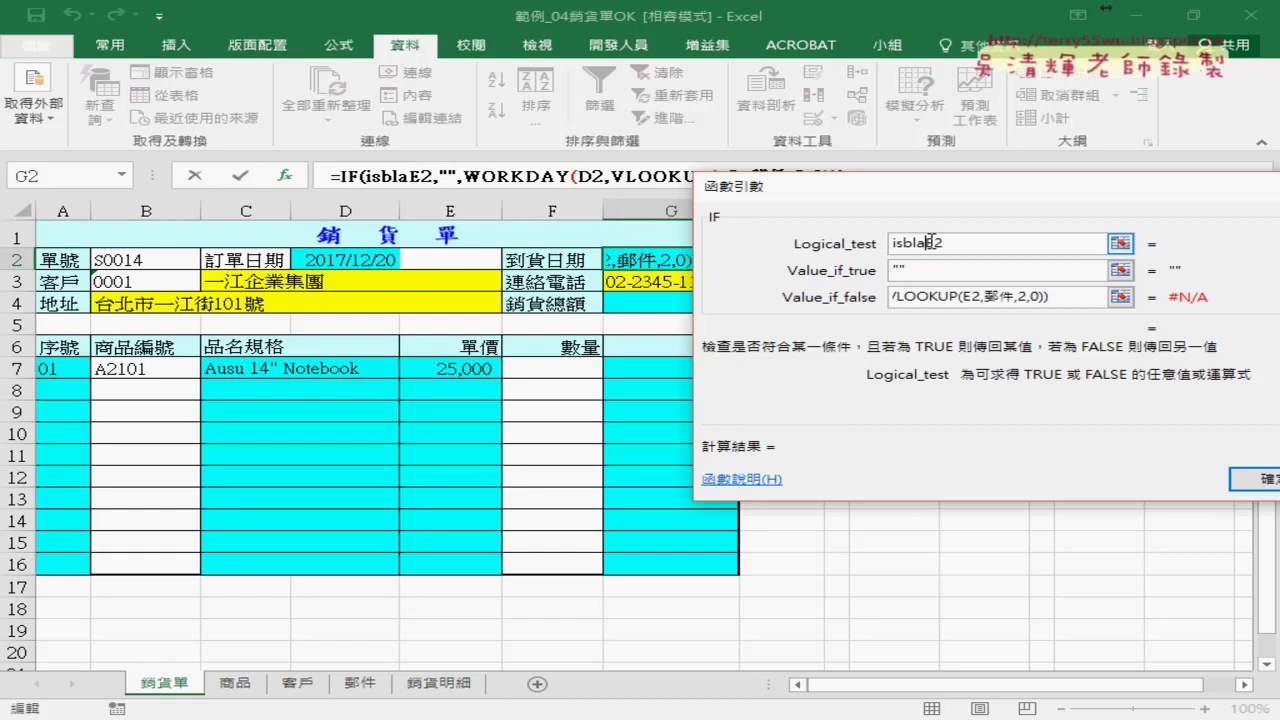
pyautogui.write('nk(')
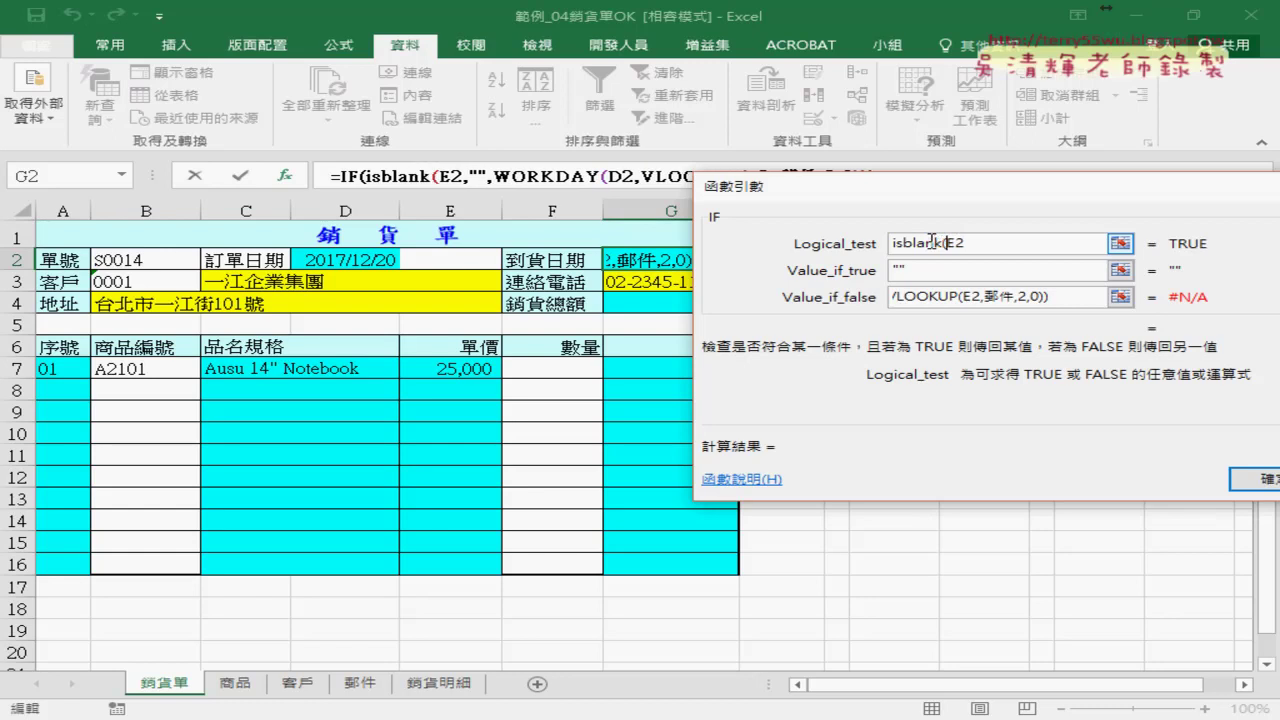
pyautogui.click(987, 243)
pyautogui.write(')')
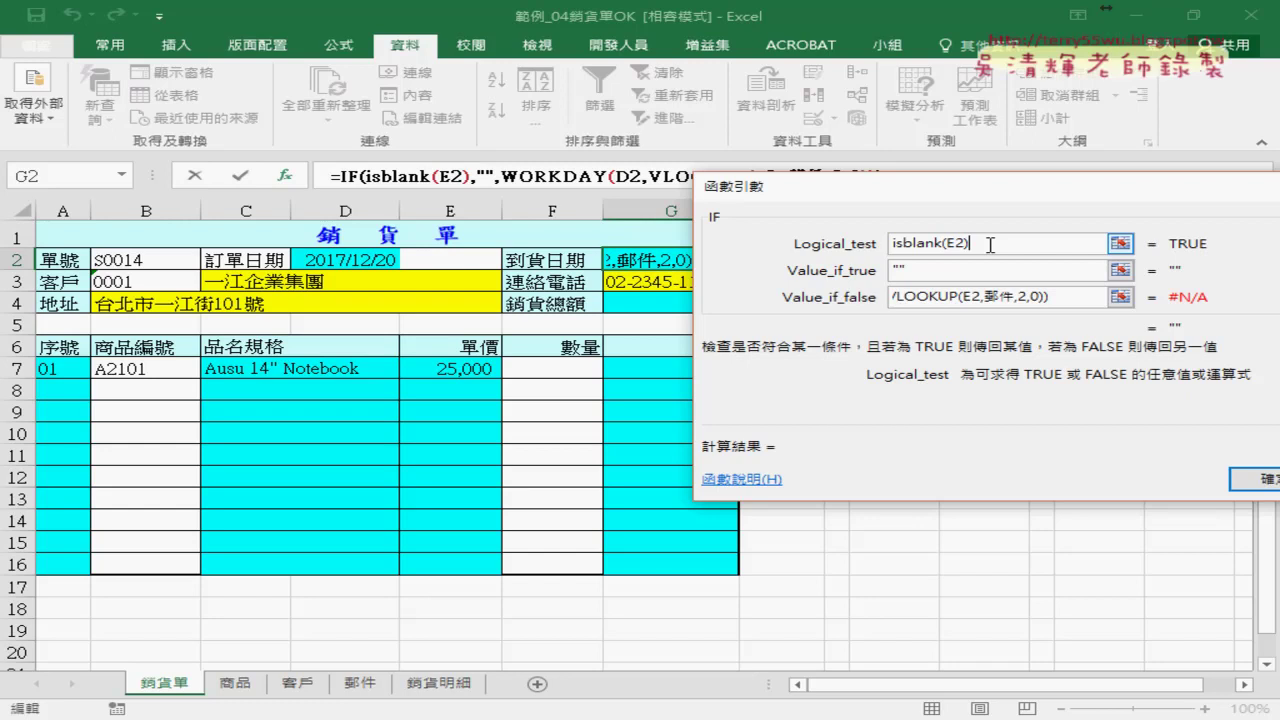
pyautogui.press('Home')
pyautogui.press('Delete')
pyautogui.press('Delete')
pyautogui.press('Delete')
pyautogui.press('Delete')
pyautogui.press('Delete')
pyautogui.press('Delete')
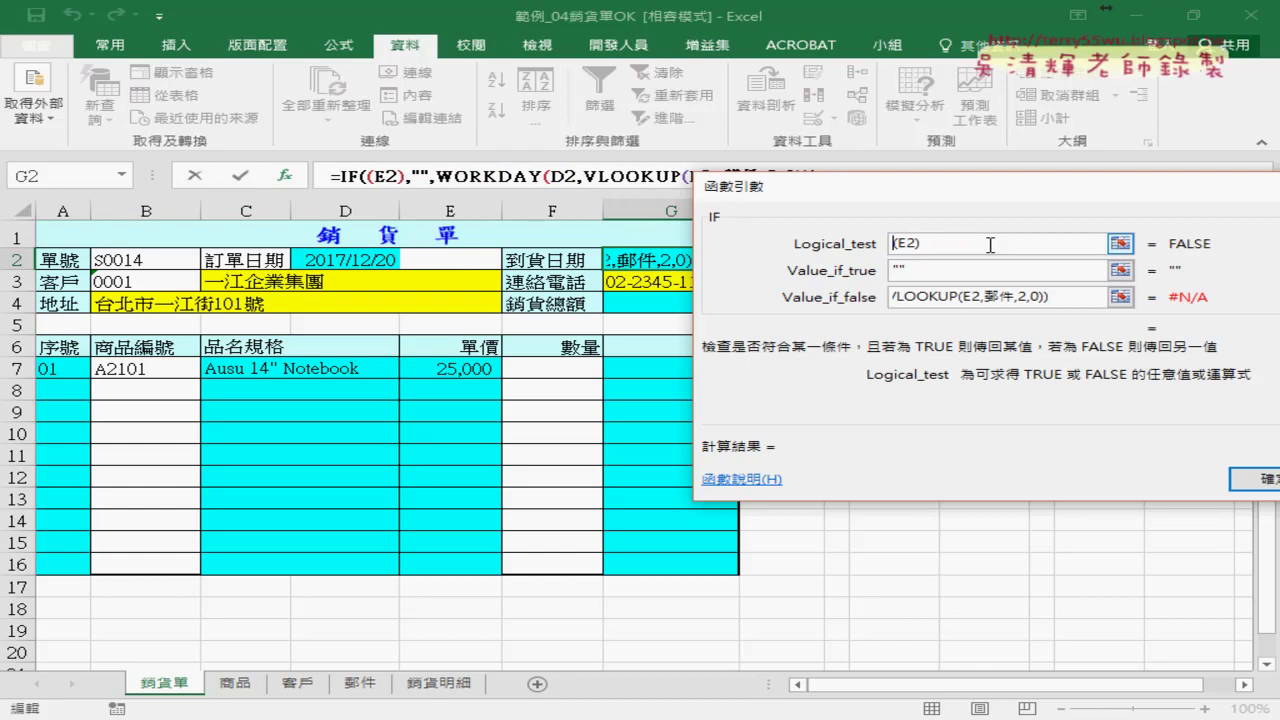
pyautogui.press('Delete')
pyautogui.press('End')
pyautogui.press('BackSpace')
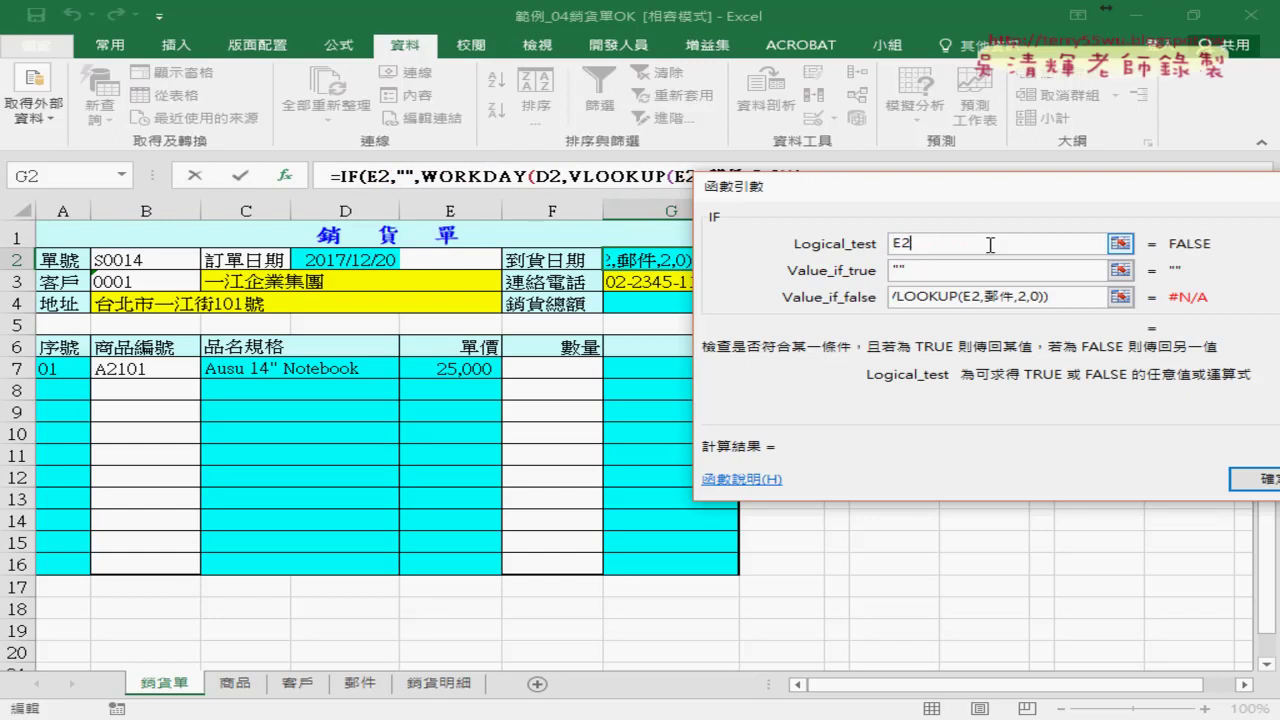
pyautogui.write('=""')
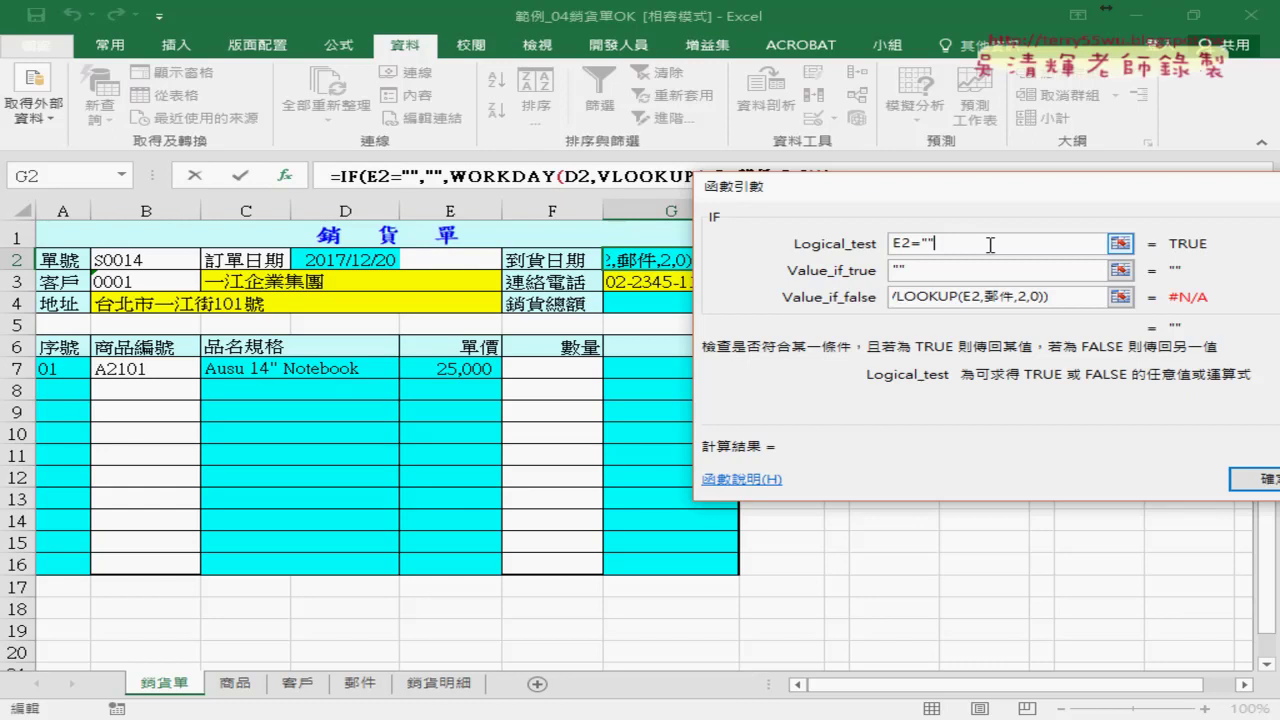
# Step: Review the empty-text value-if-true argument, commit the IF formula in G2, and check it
pyautogui.click(970, 271)
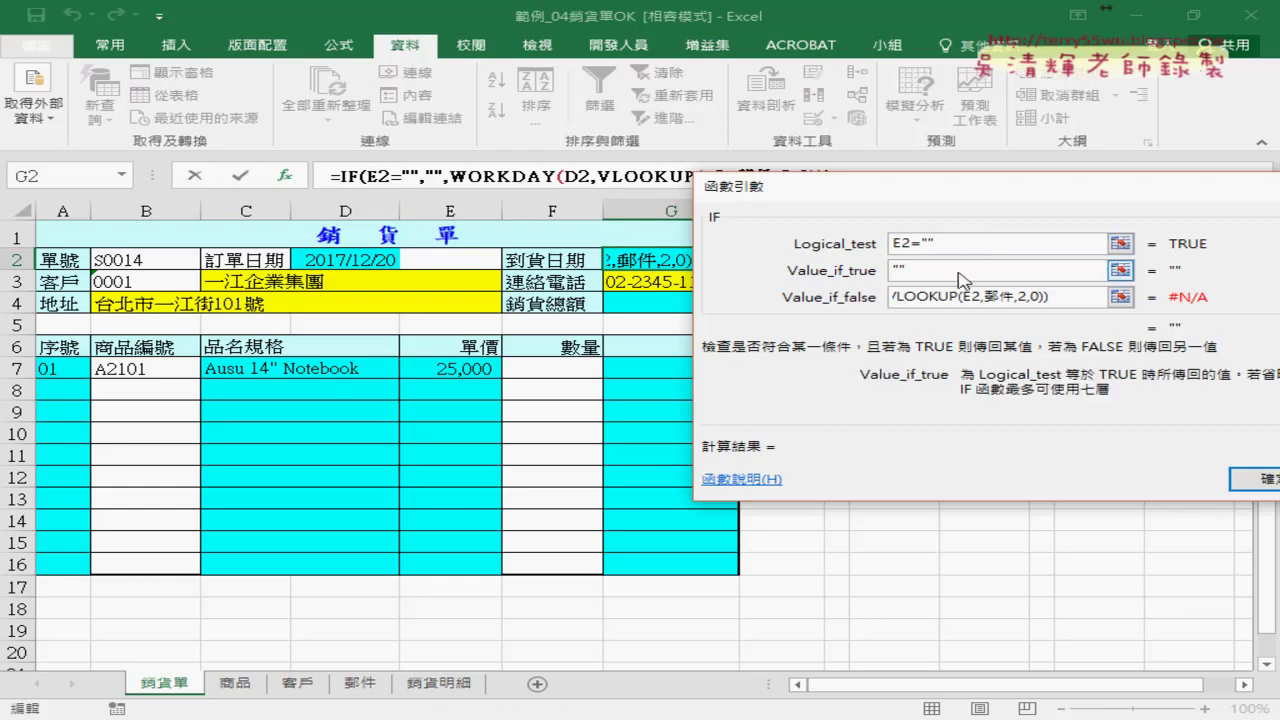
pyautogui.doubleClick(898, 271)
pyautogui.click(1250, 480)
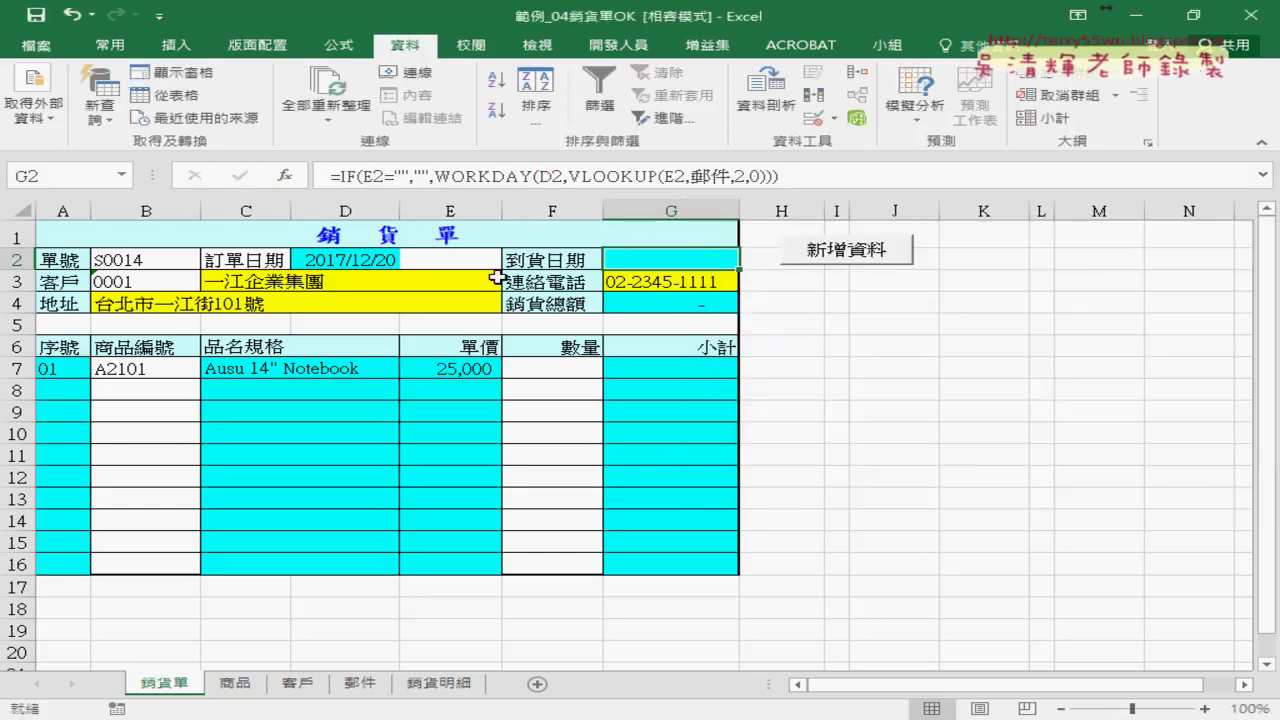
pyautogui.click(456, 260)
pyautogui.click(647, 261)
# Step: Choose 3普通件 as E2's delivery type, then clear it to confirm G2 stays blank
pyautogui.click(480, 261)
pyautogui.click(512, 259)
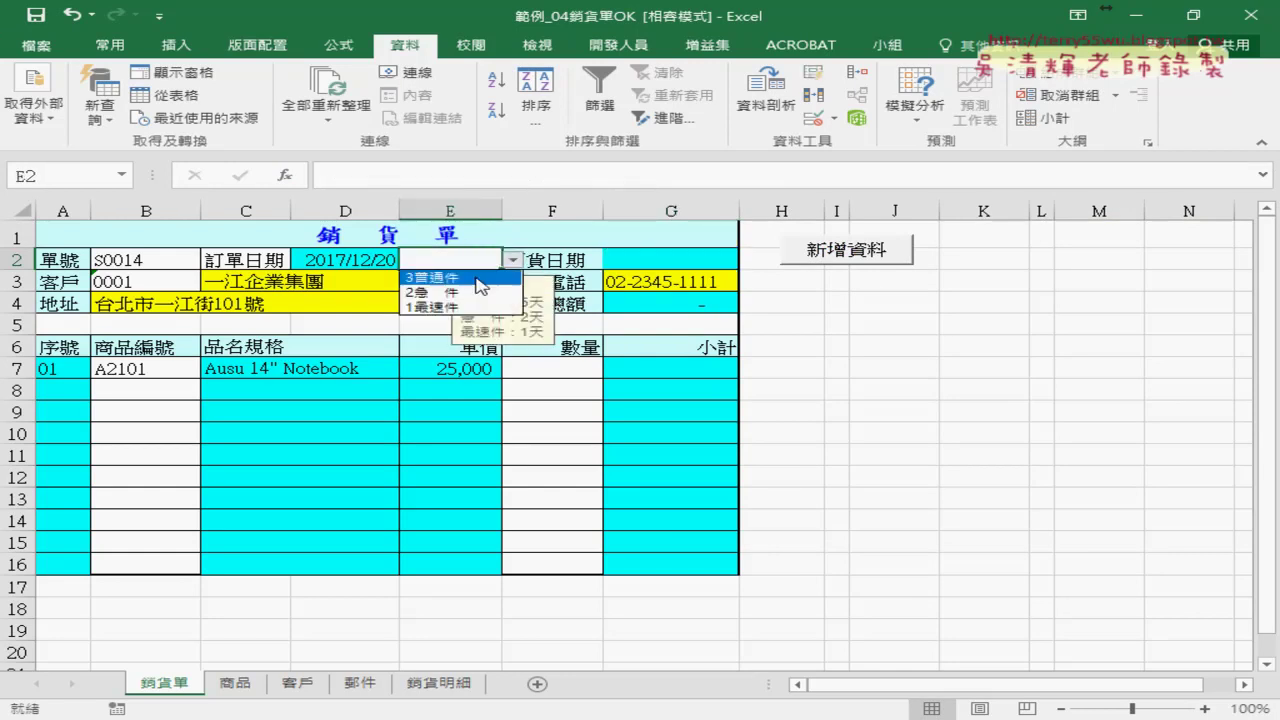
pyautogui.click(480, 278)
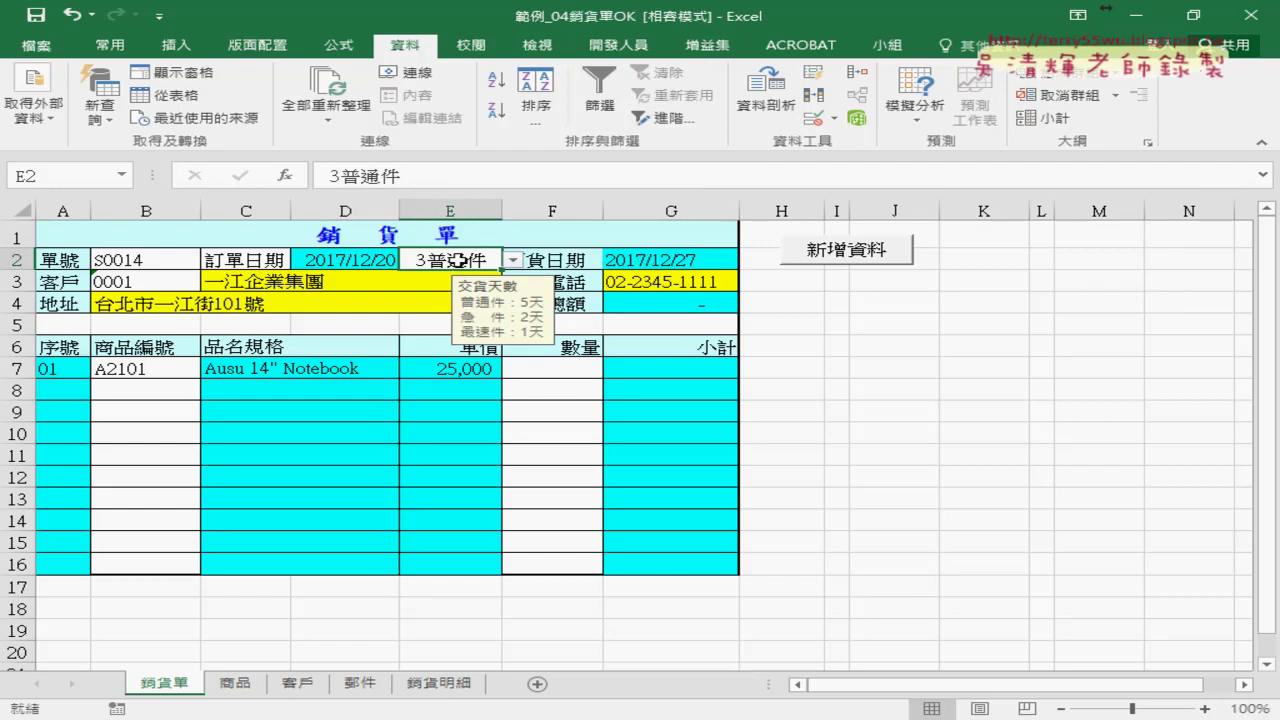
pyautogui.press('Delete')
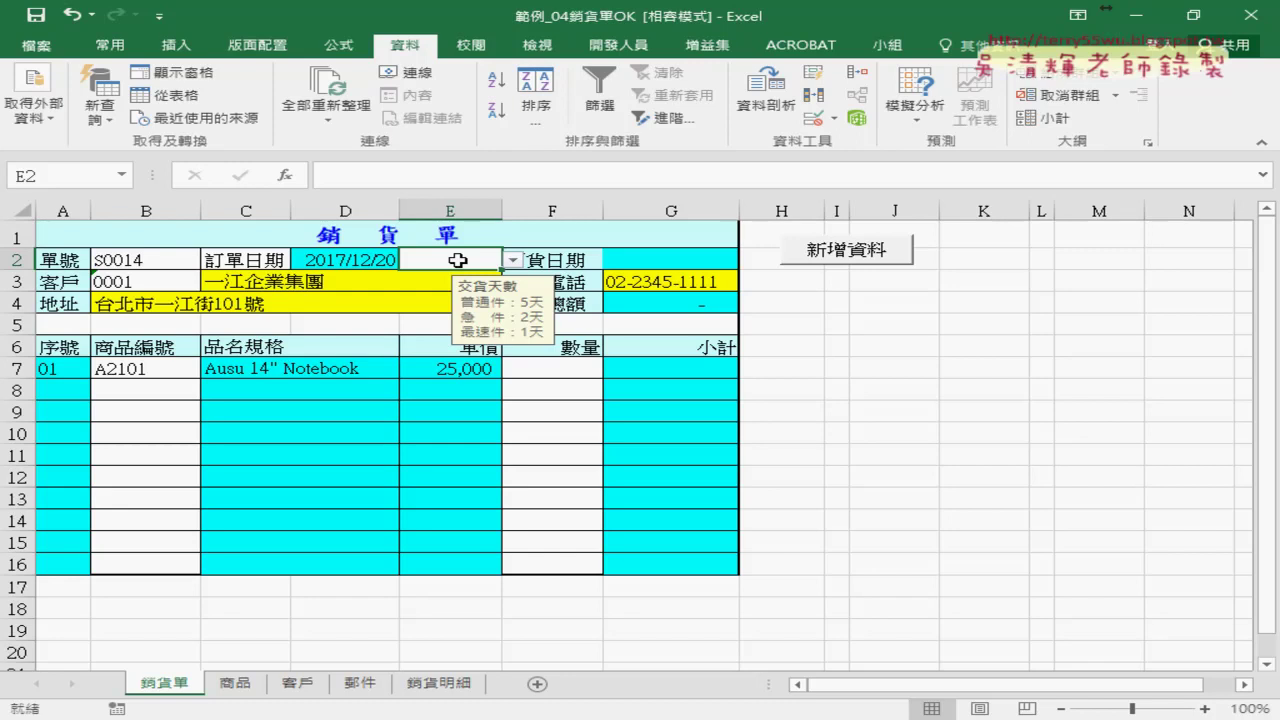
pyautogui.click(638, 266)
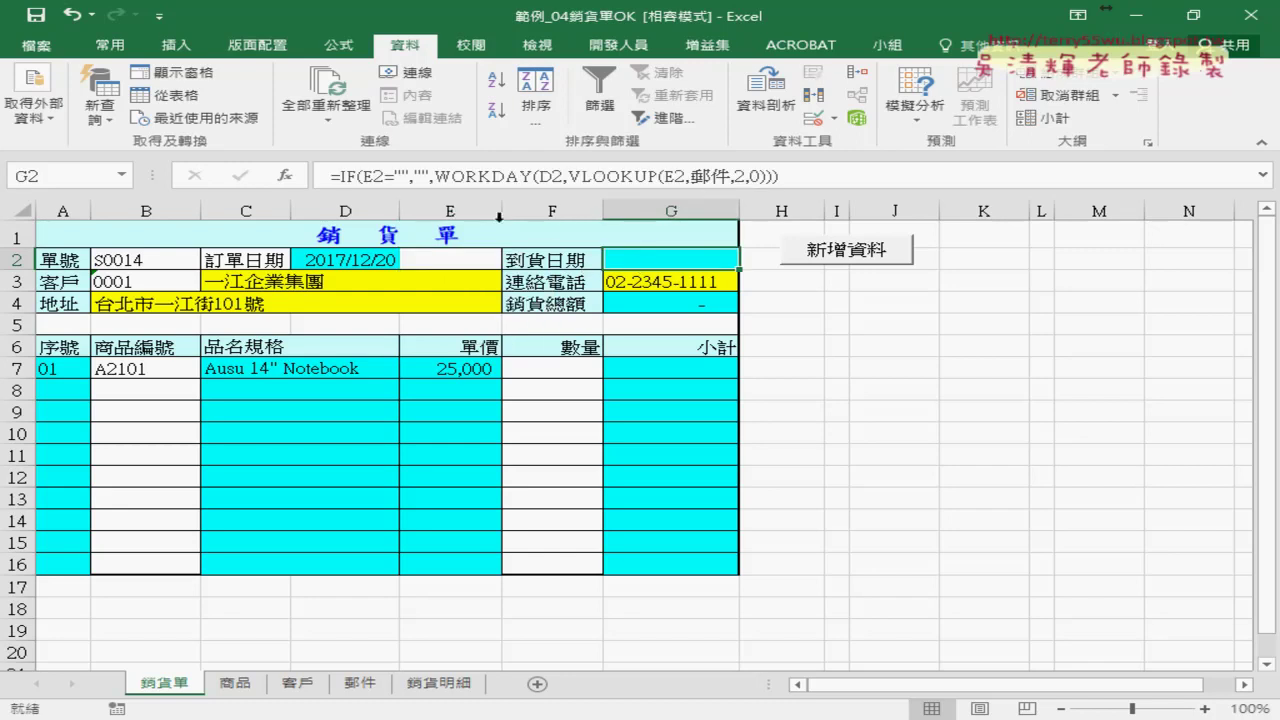
# Step: Review G2's IF formula arguments and close the dialog without changes
pyautogui.click(365, 178)
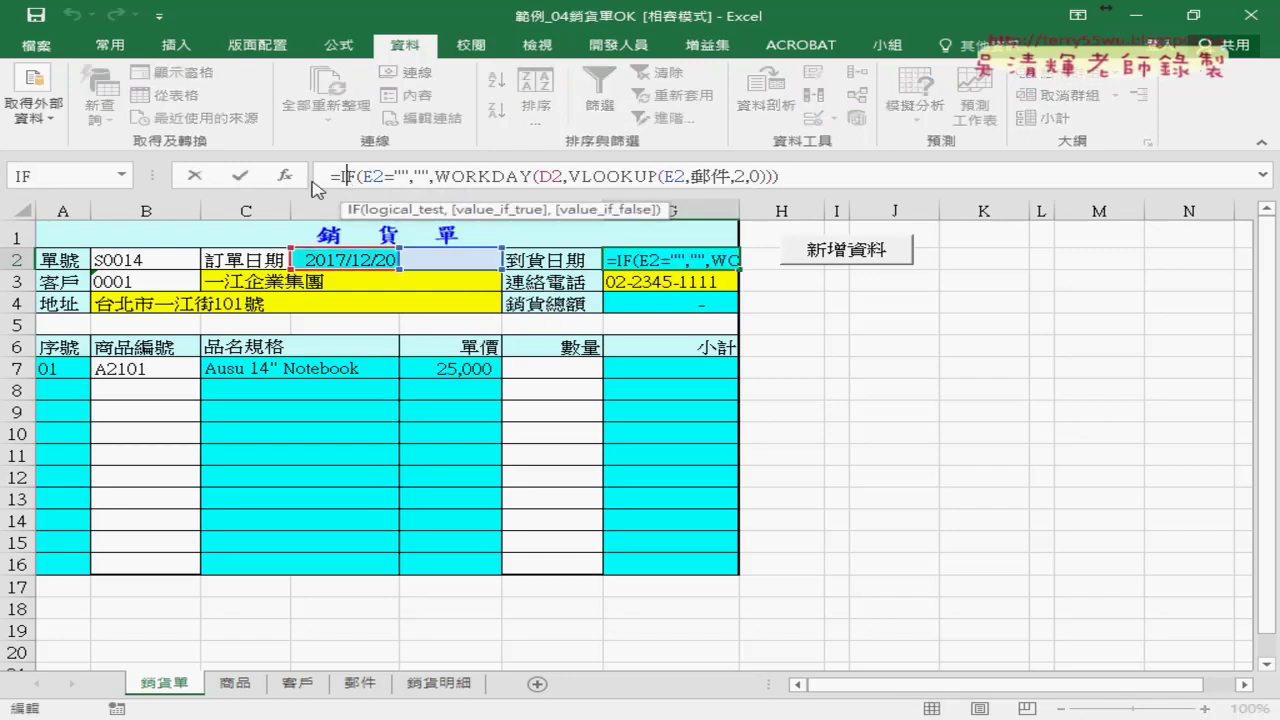
pyautogui.click(287, 176)
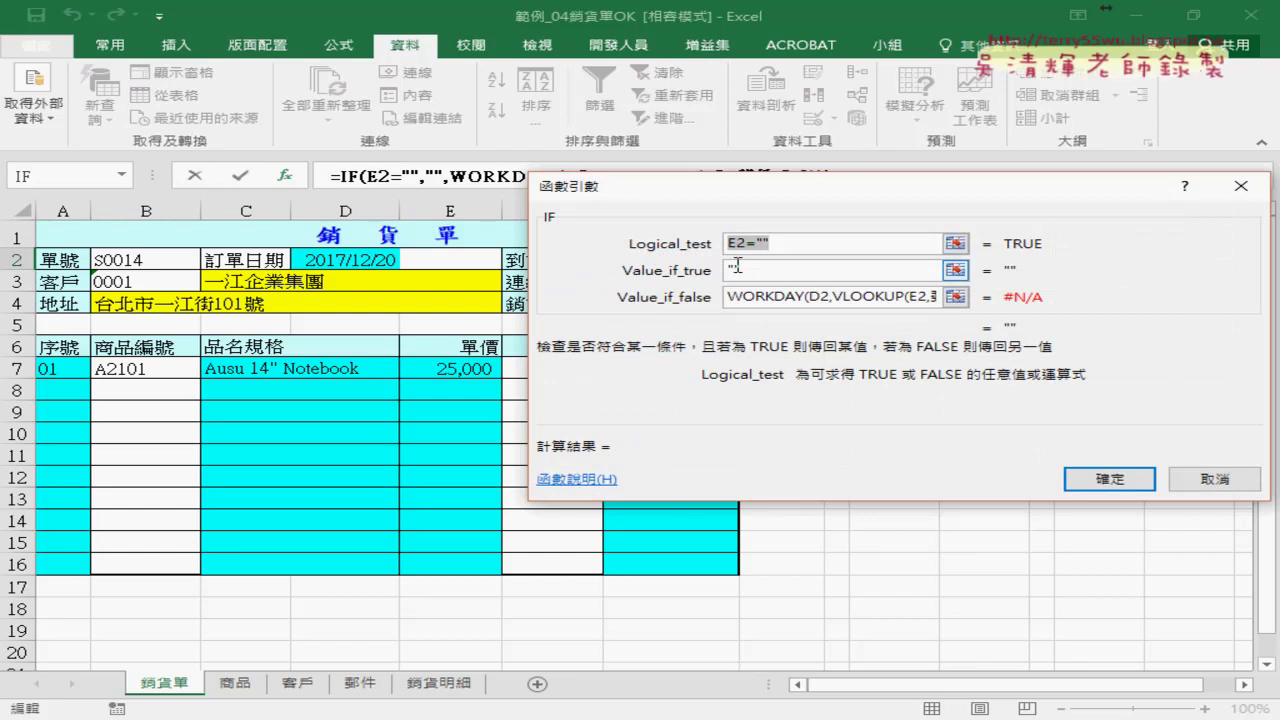
pyautogui.click(735, 298)
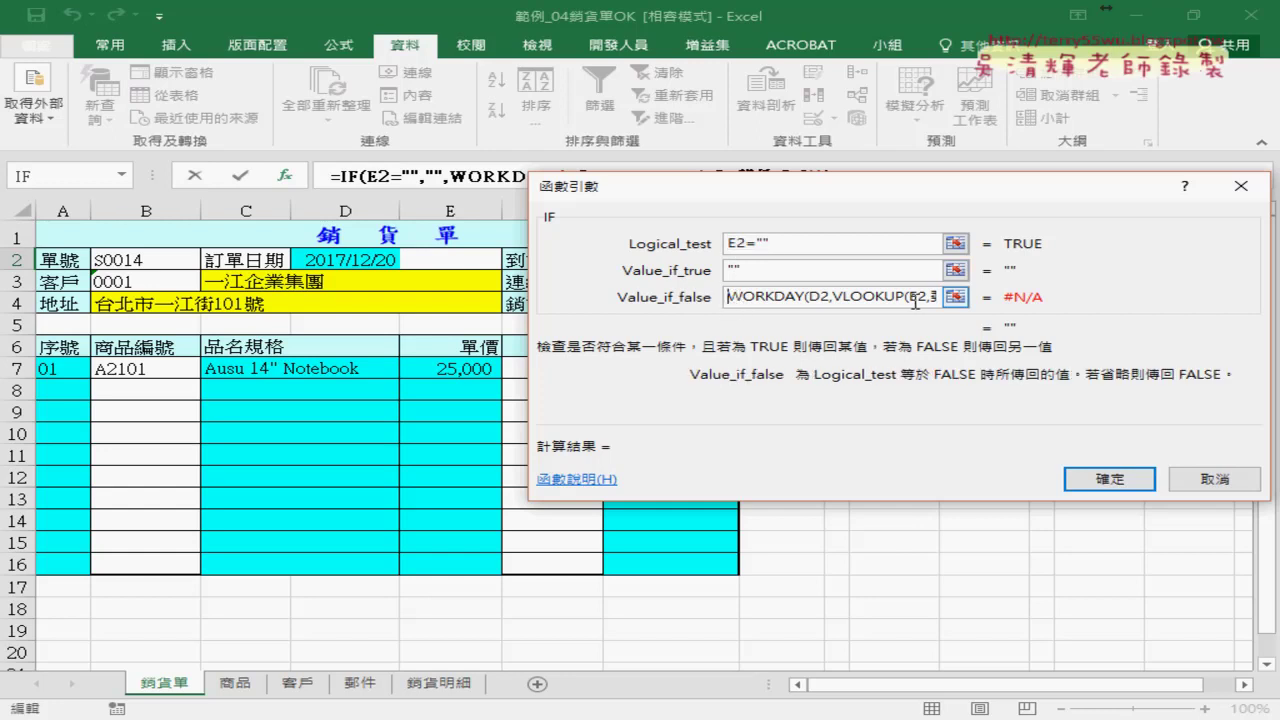
pyautogui.click(1205, 479)
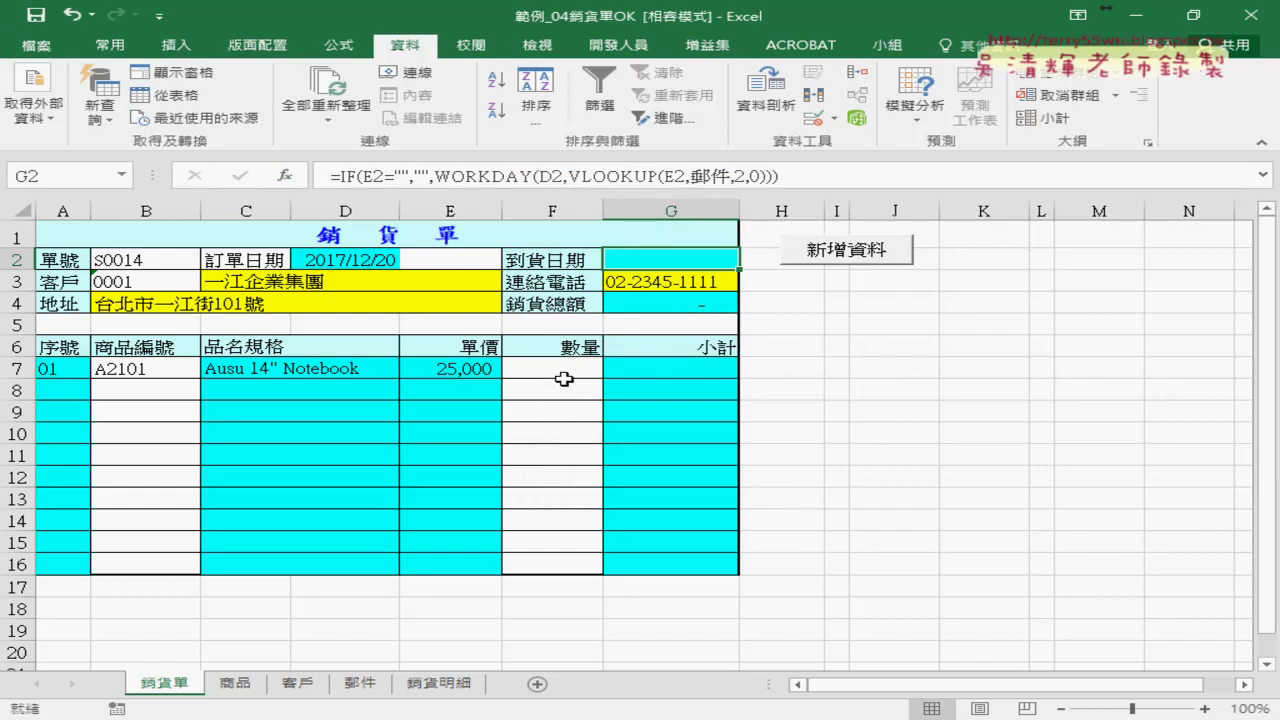
# Step: Select customer 0002 in B3 and check the C3 name and G3 phone lookups
pyautogui.click(157, 280)
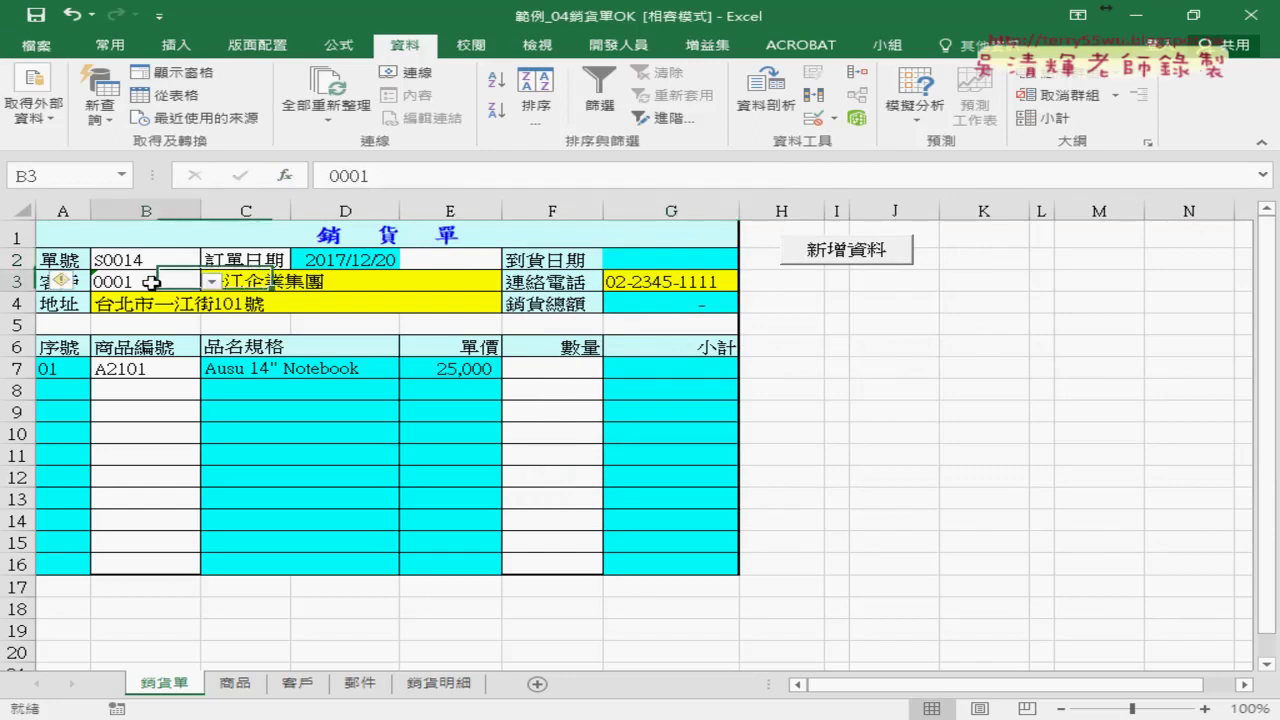
pyautogui.click(175, 370)
pyautogui.click(175, 283)
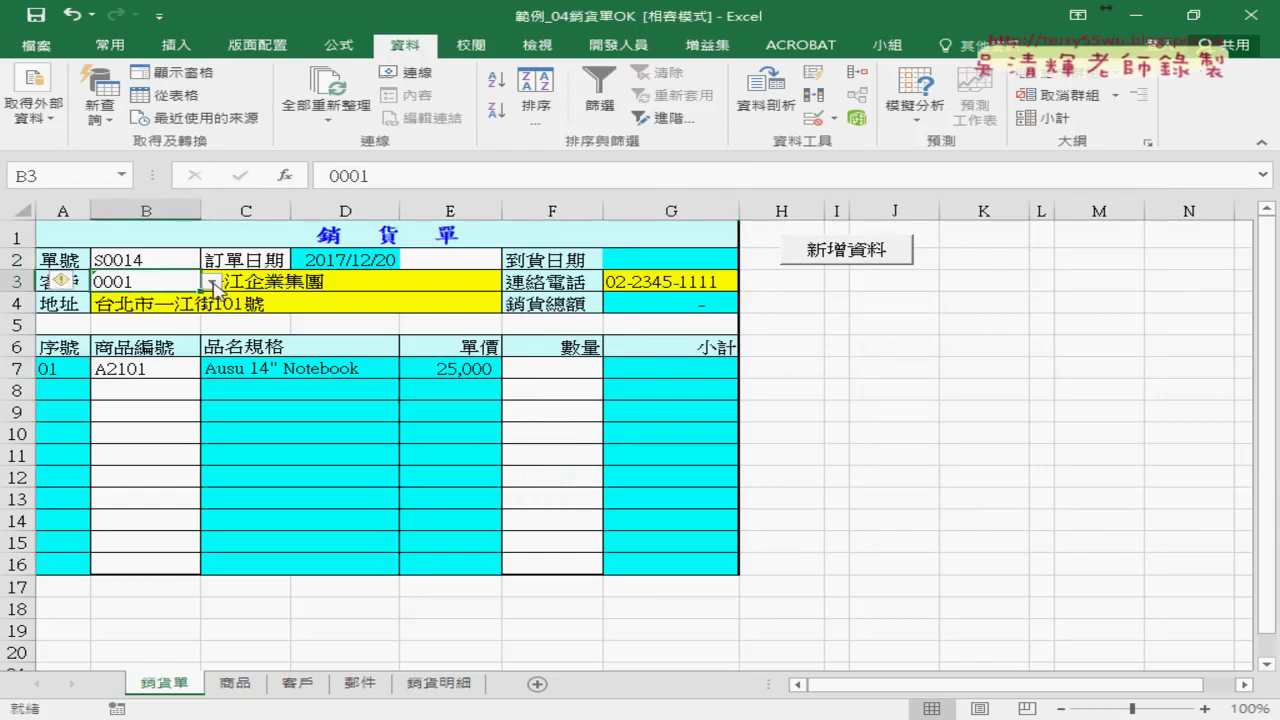
pyautogui.click(213, 284)
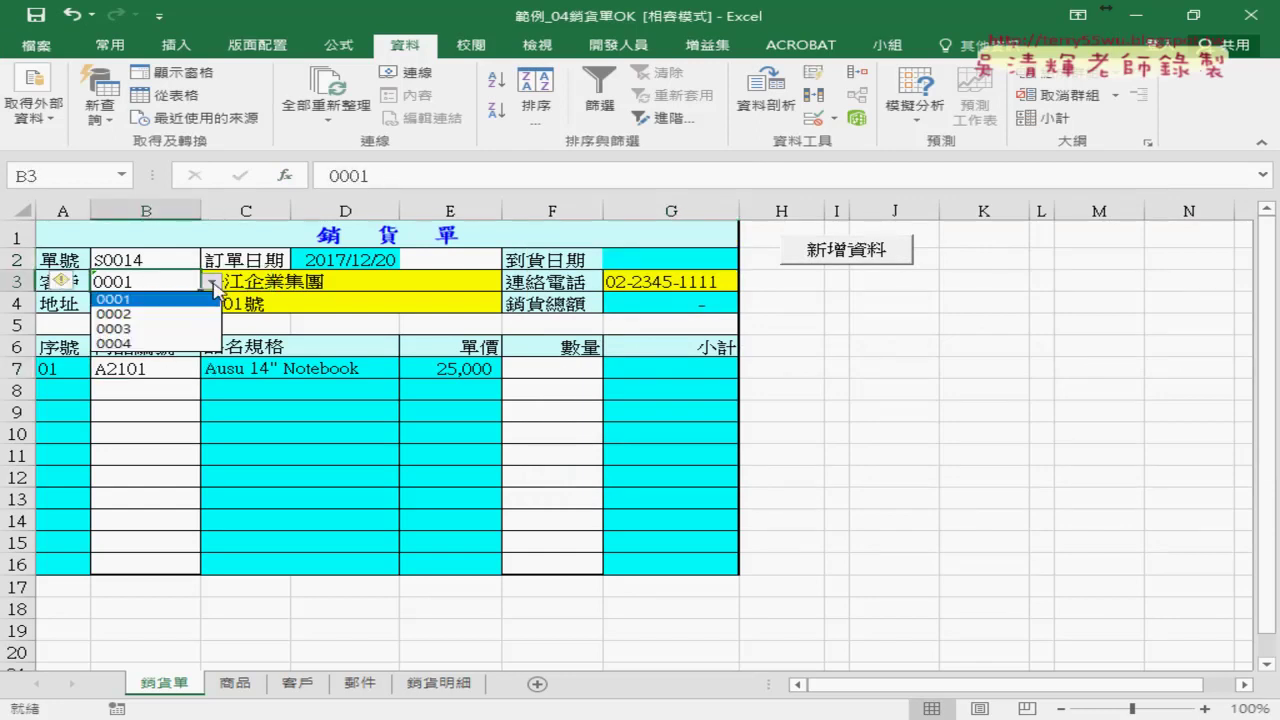
pyautogui.click(183, 316)
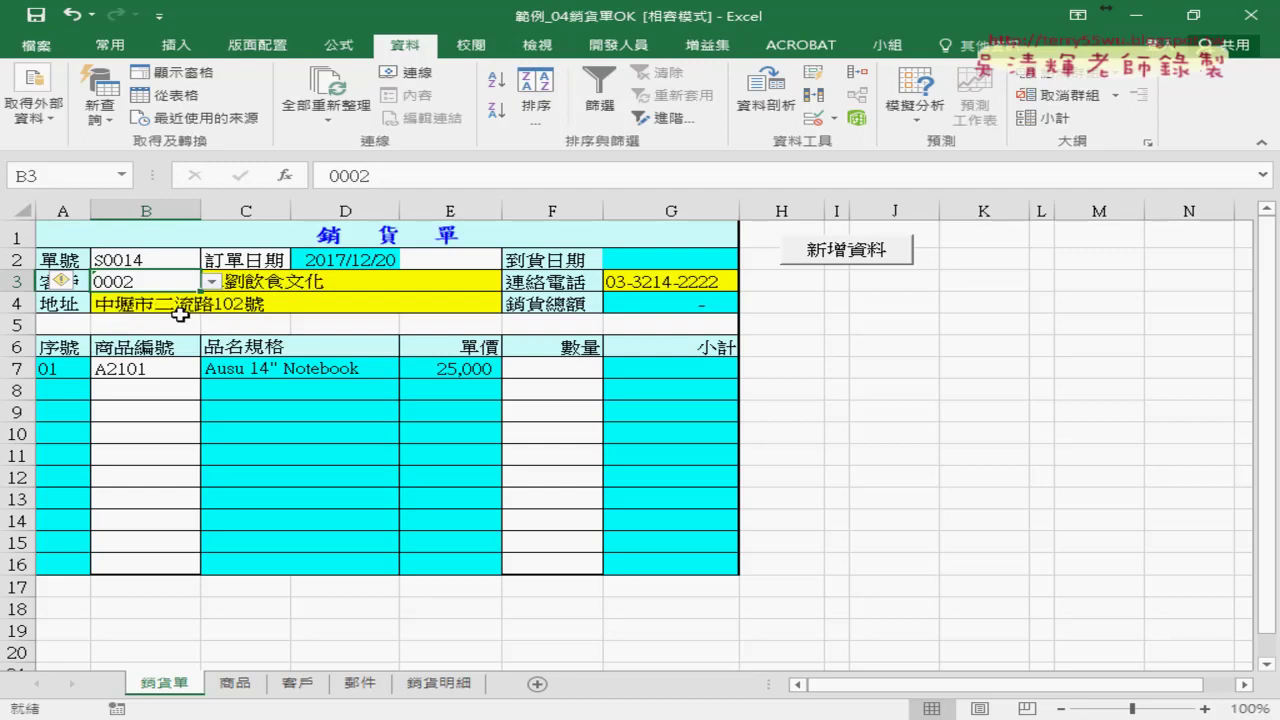
pyautogui.click(263, 285)
pyautogui.click(648, 284)
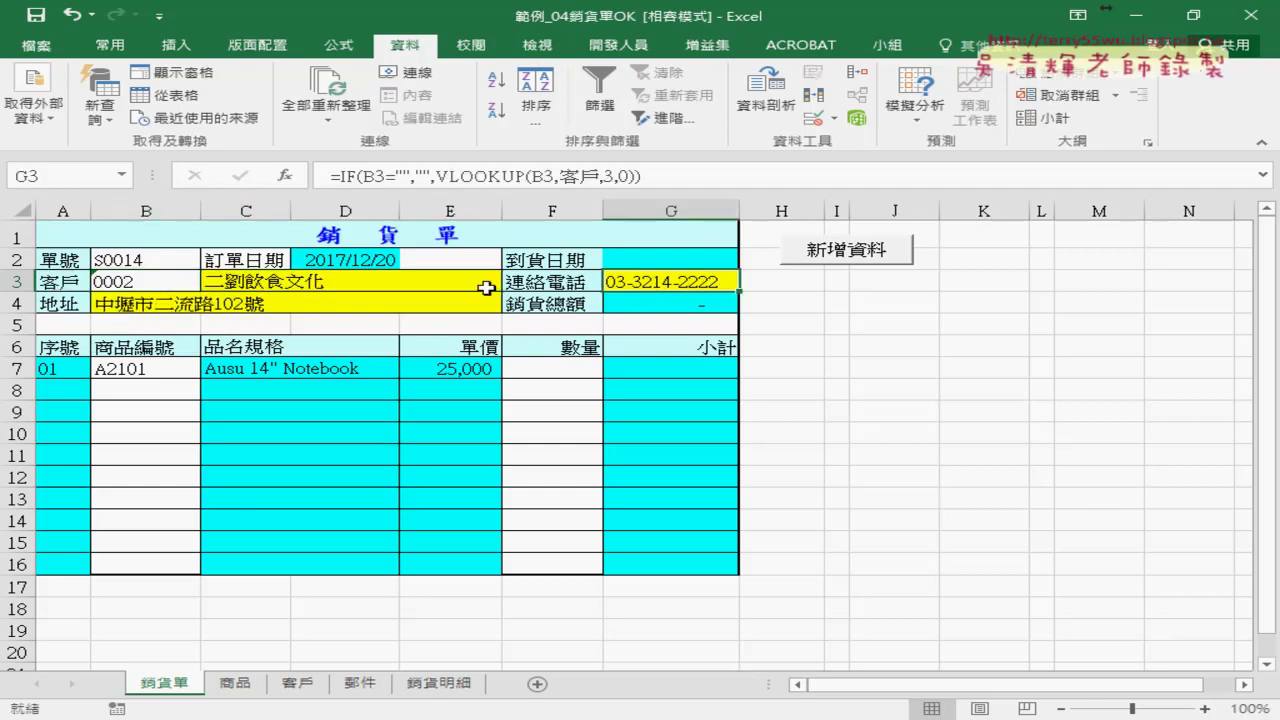
pyautogui.click(155, 283)
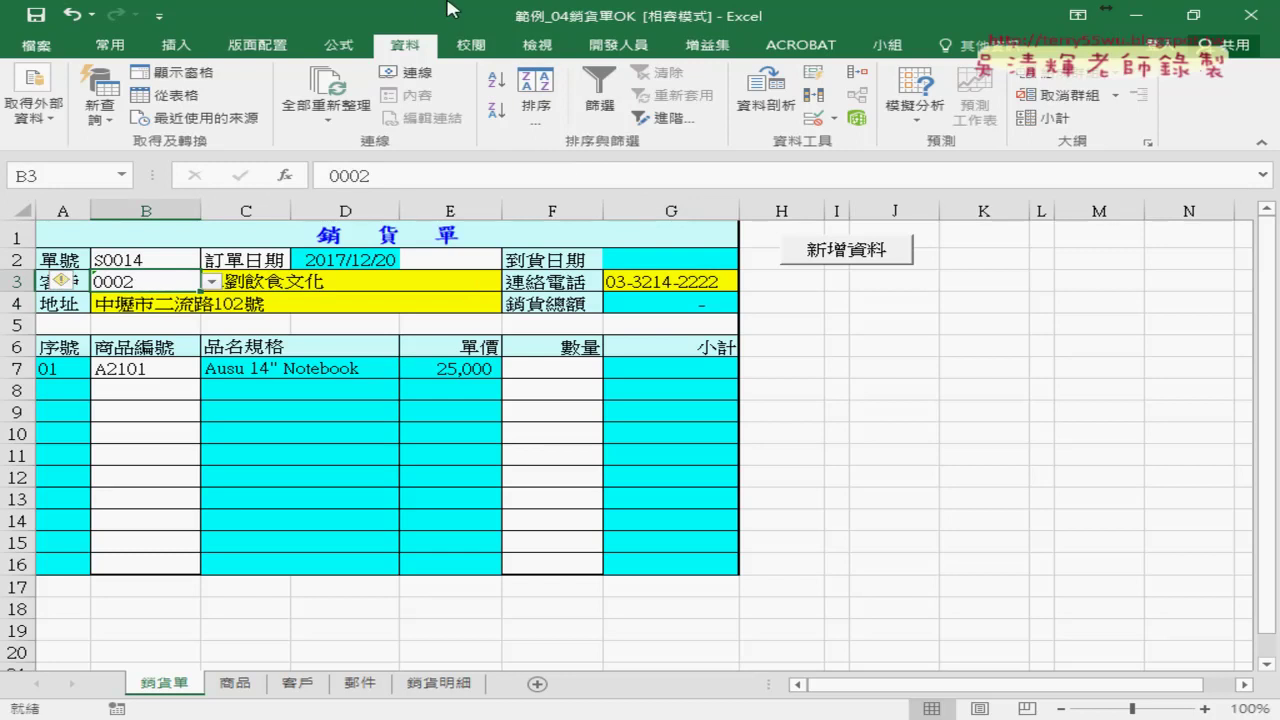
pyautogui.click(299, 684)
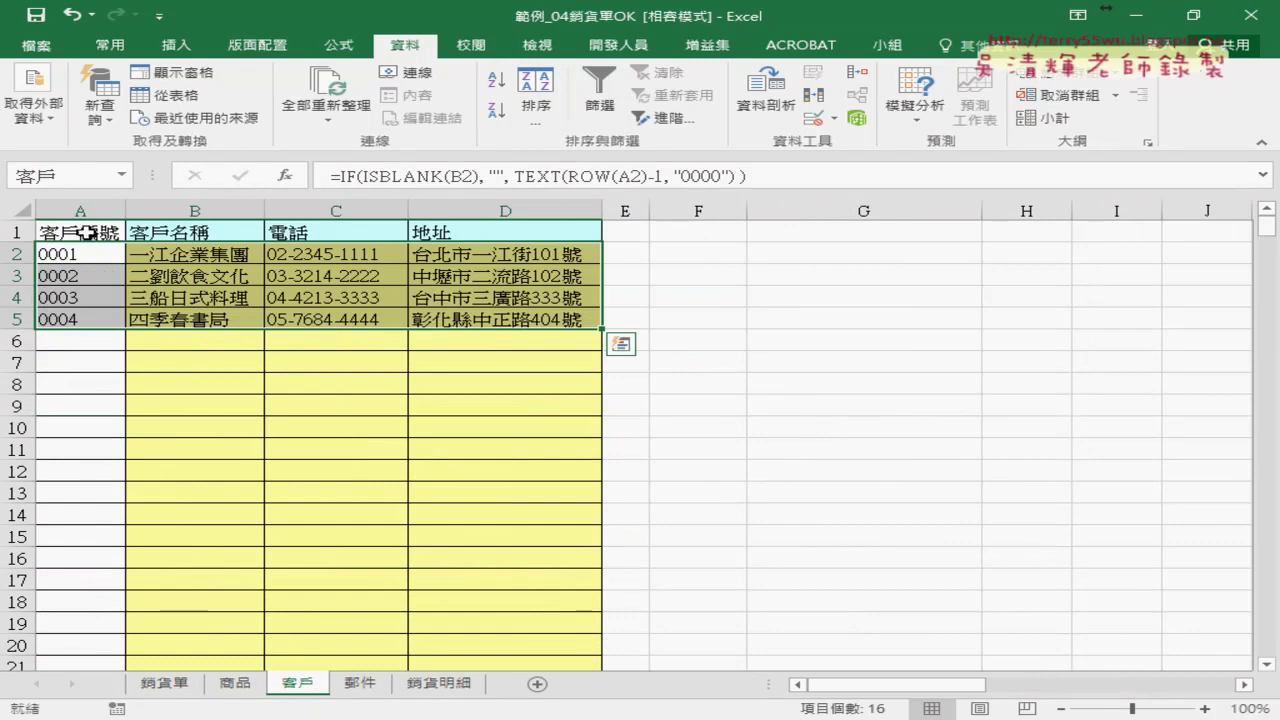
pyautogui.moveTo(84, 234)
pyautogui.mouseDown()
pyautogui.moveTo(88, 313)
pyautogui.moveTo(514, 321)
pyautogui.mouseUp()
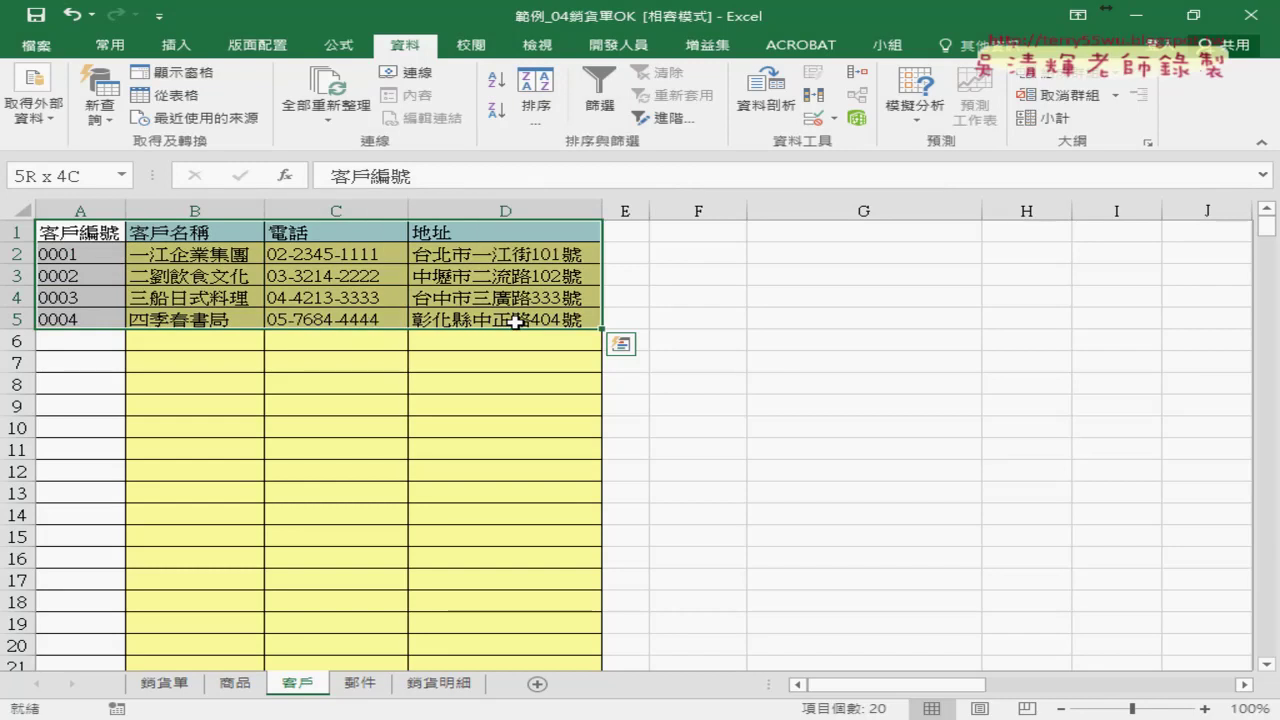
pyautogui.click(338, 44)
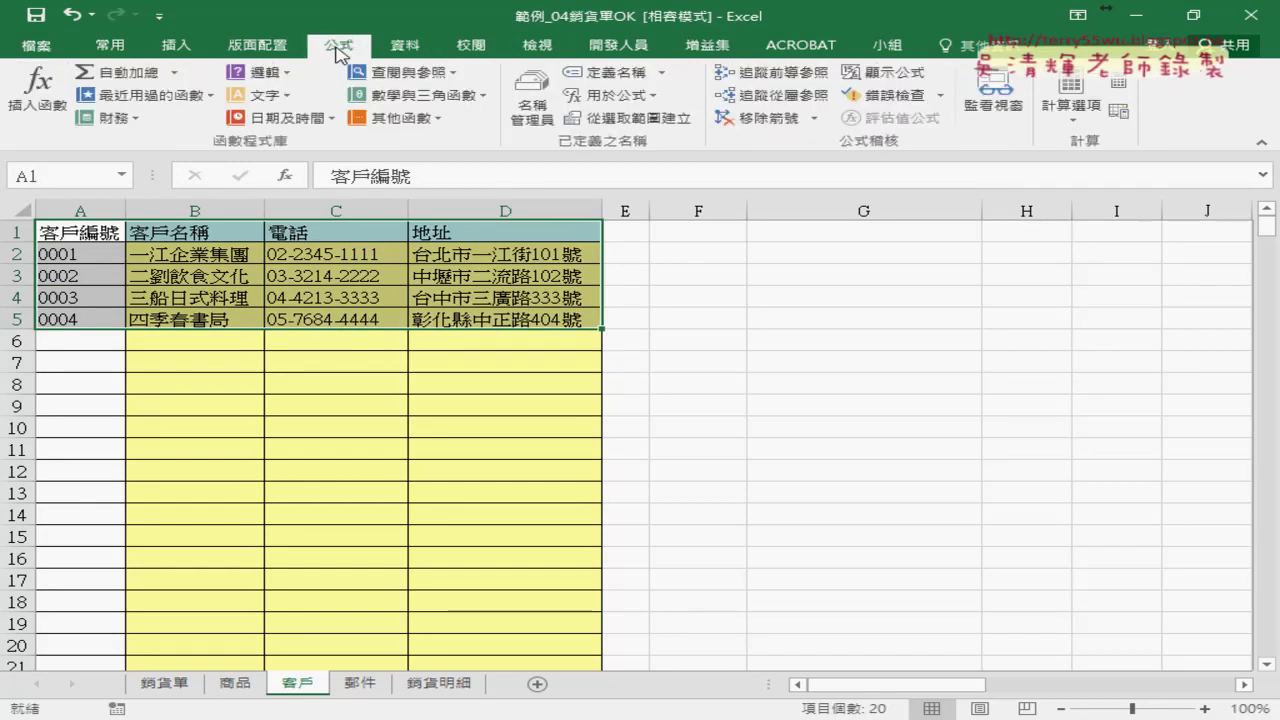
pyautogui.click(636, 118)
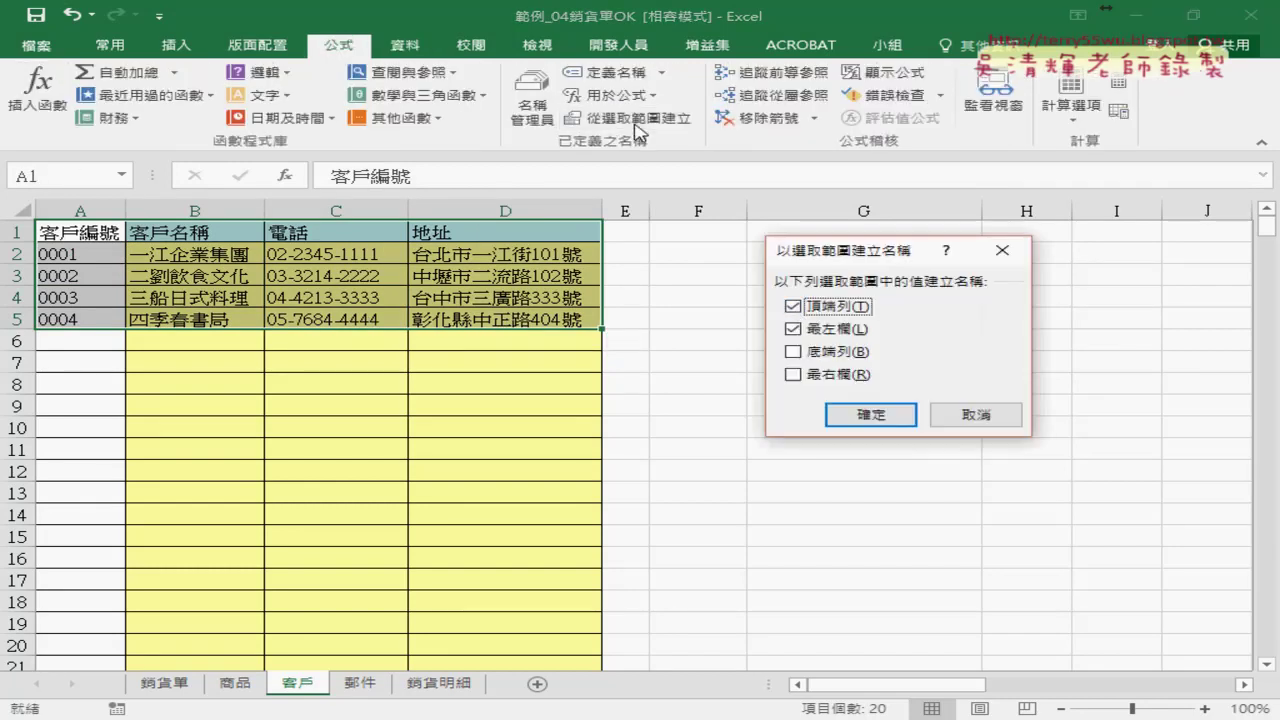
pyautogui.click(793, 329)
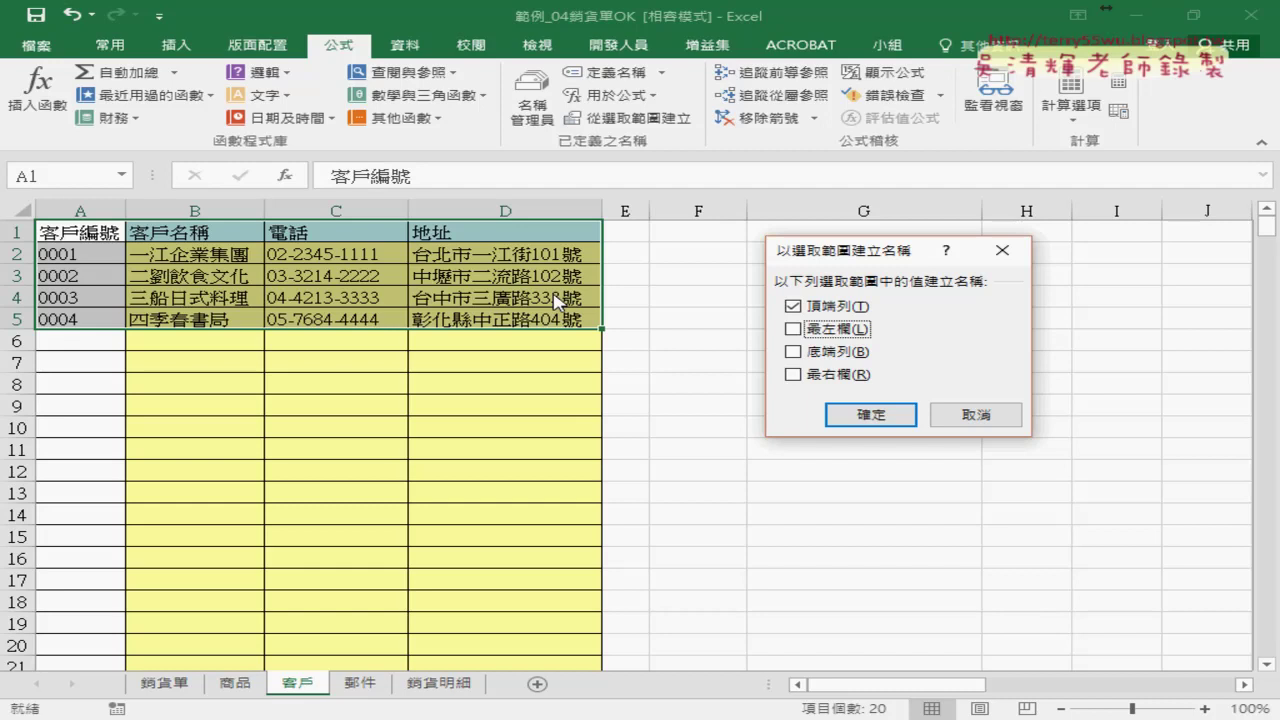
pyautogui.click(980, 415)
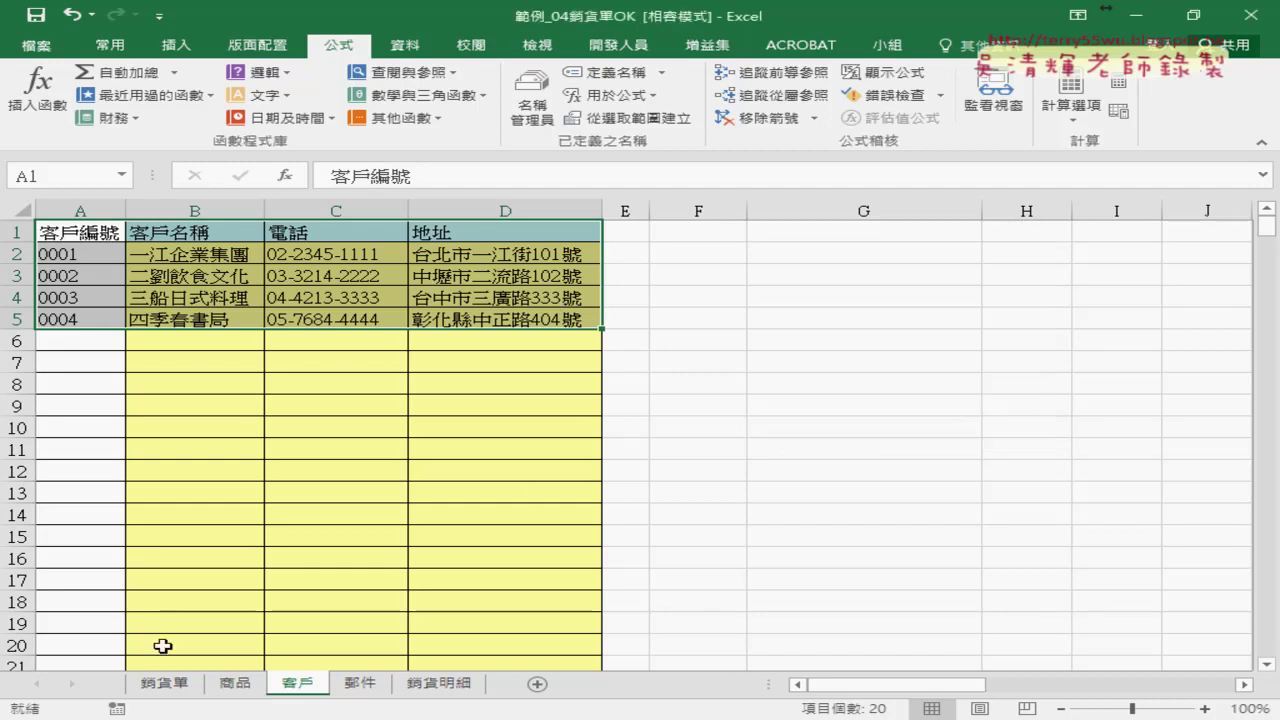
pyautogui.click(171, 688)
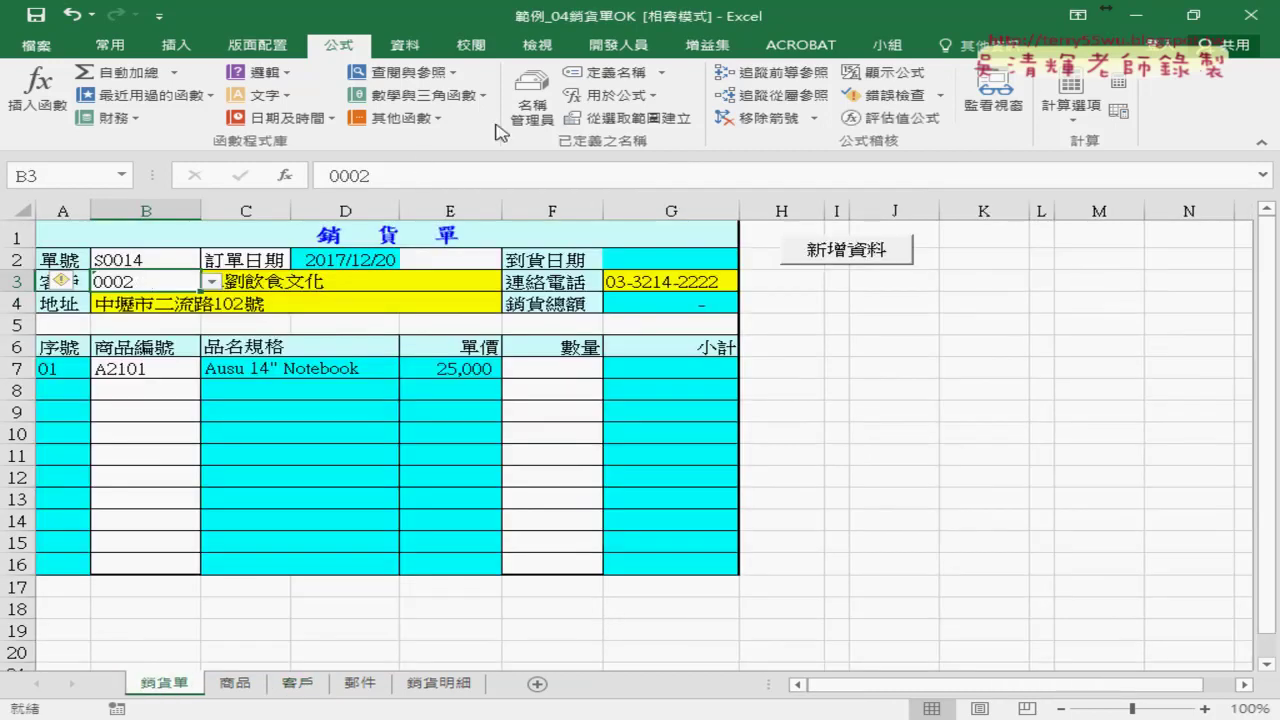
# Step: Confirm B3's data validation list uses 客戶編號 as its source
pyautogui.click(405, 45)
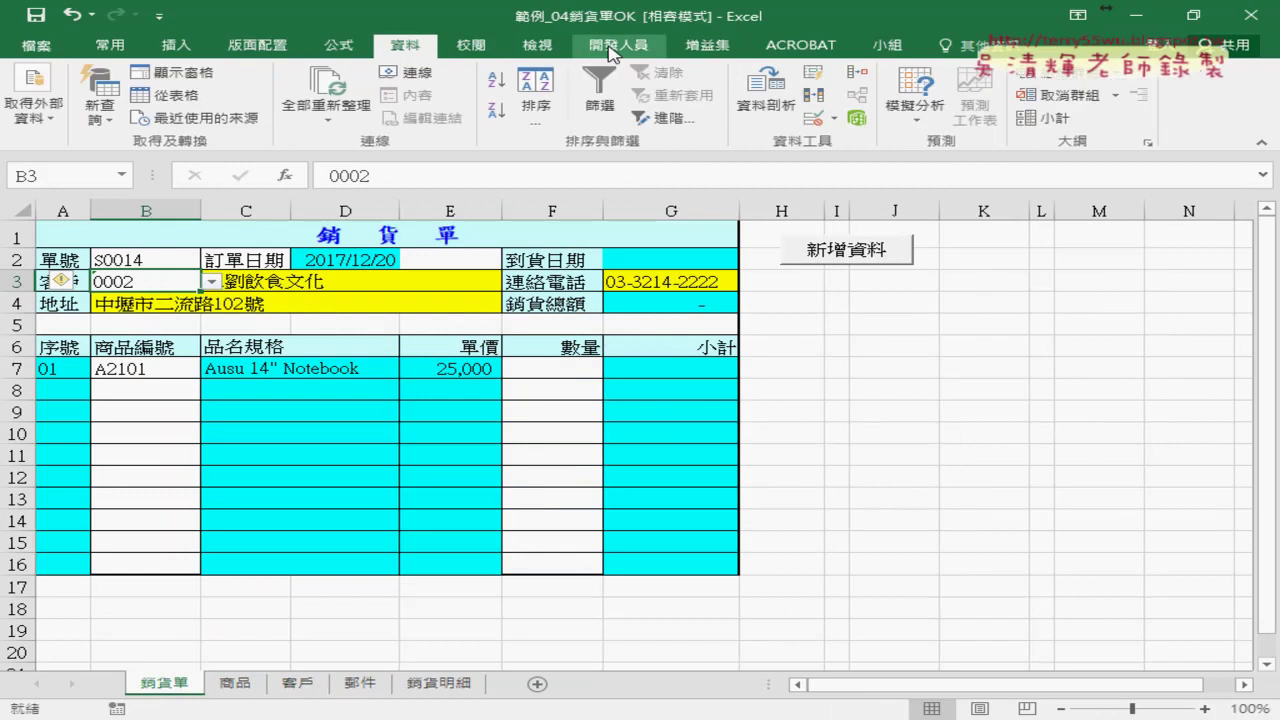
pyautogui.click(840, 118)
pyautogui.click(703, 210)
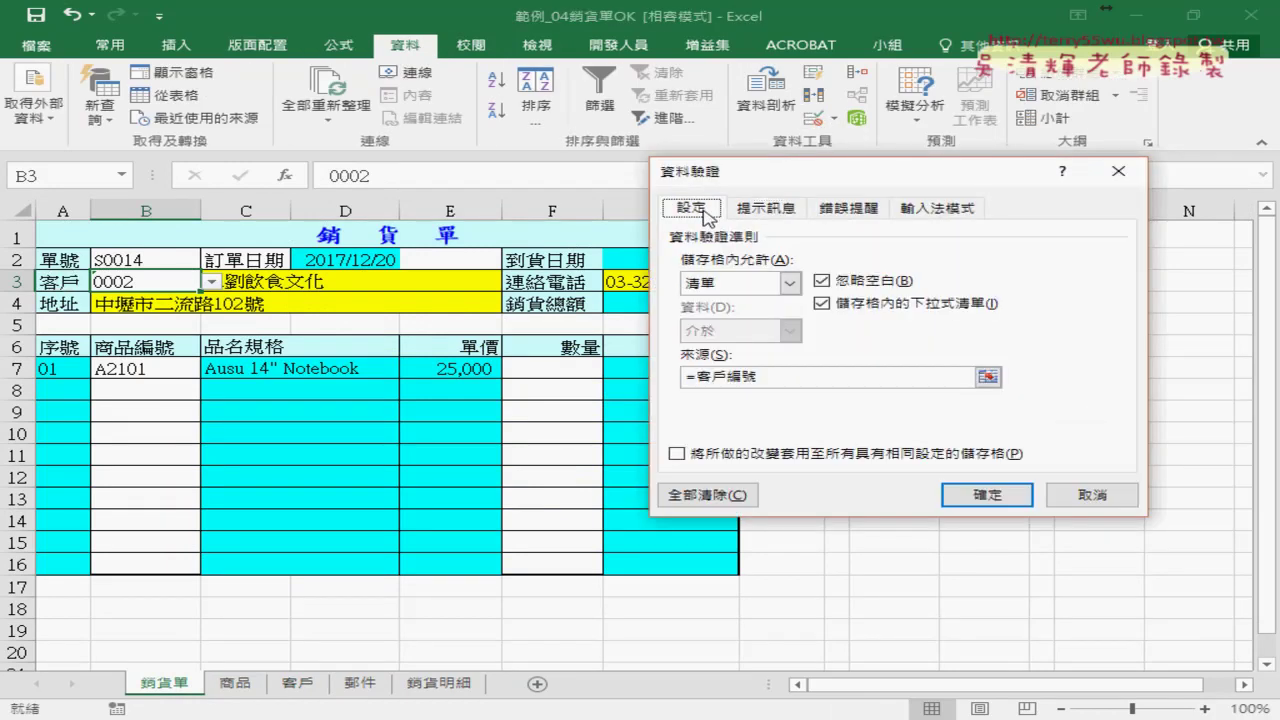
pyautogui.click(770, 378)
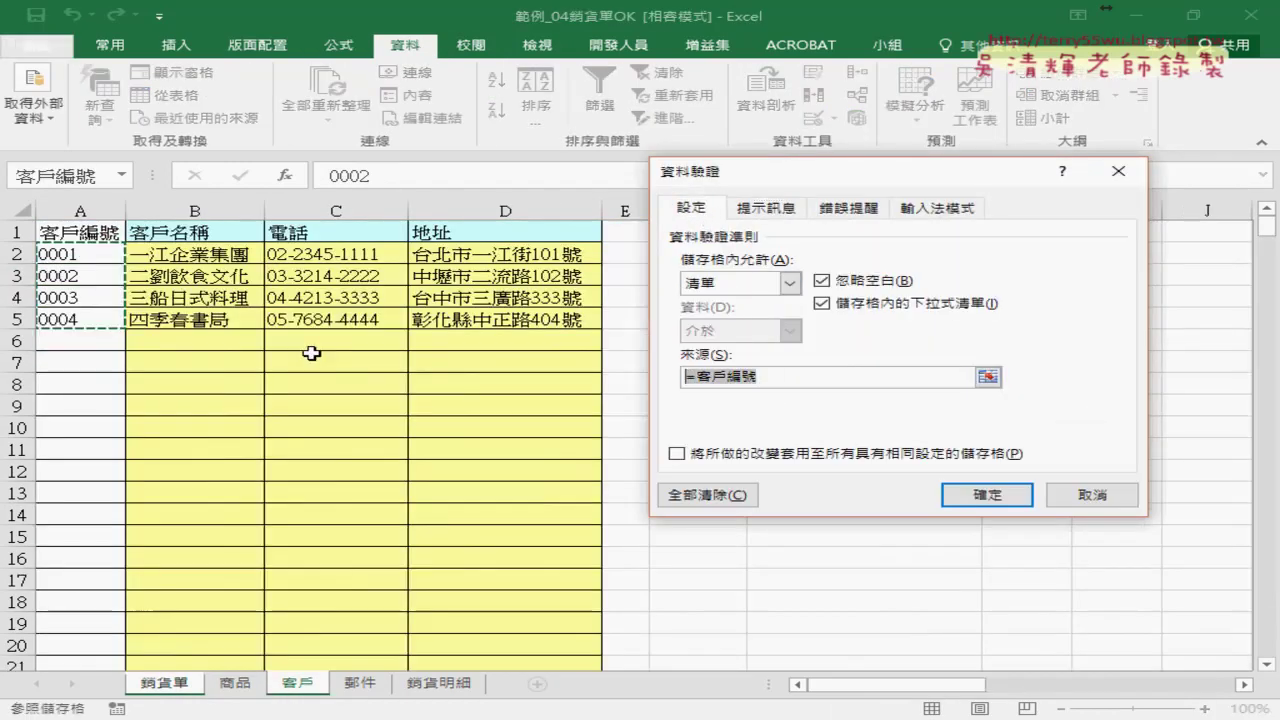
pyautogui.click(979, 497)
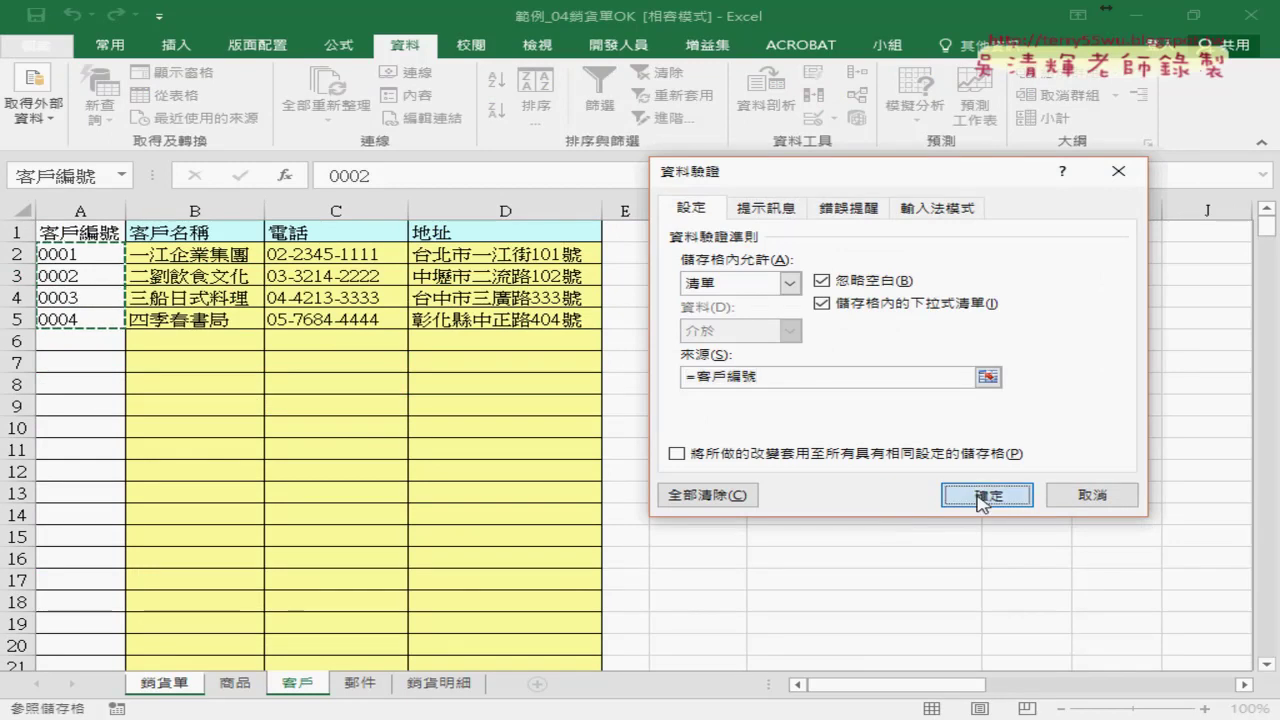
# Step: Check B3's customer code list and C3's name formula, then open the 客戶 sheet
pyautogui.click(213, 284)
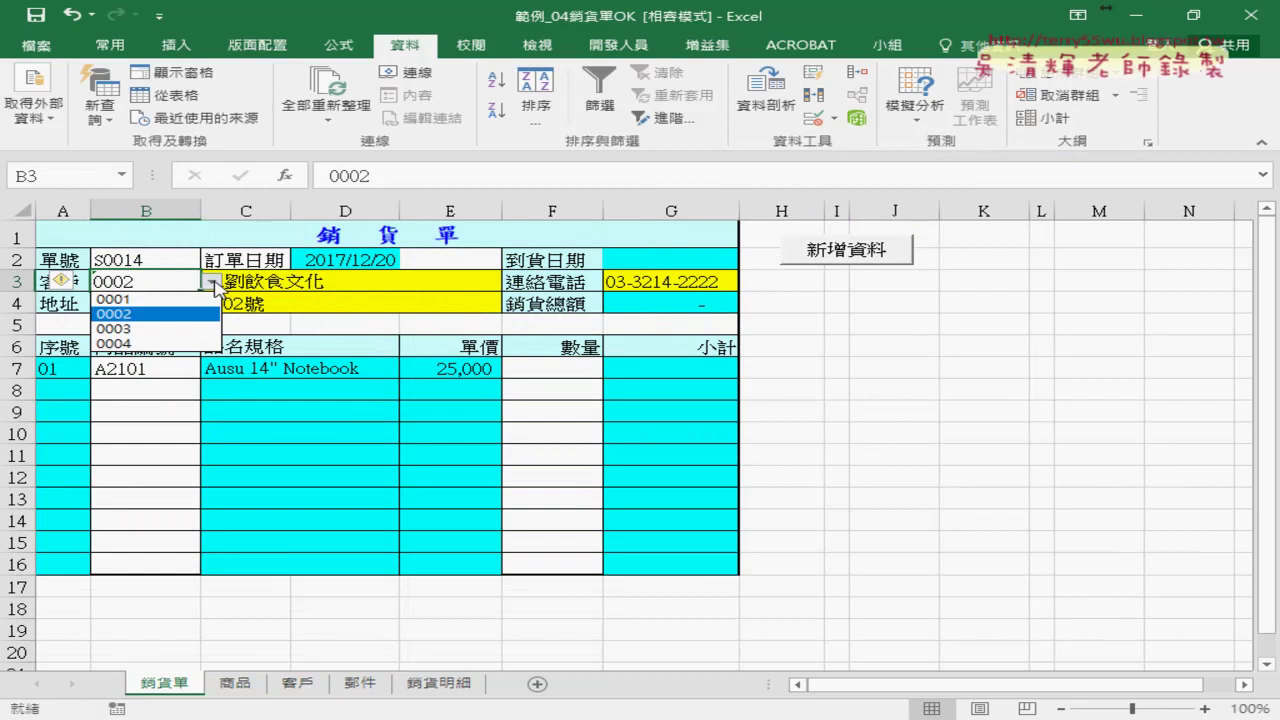
pyautogui.click(300, 285)
pyautogui.click(271, 281)
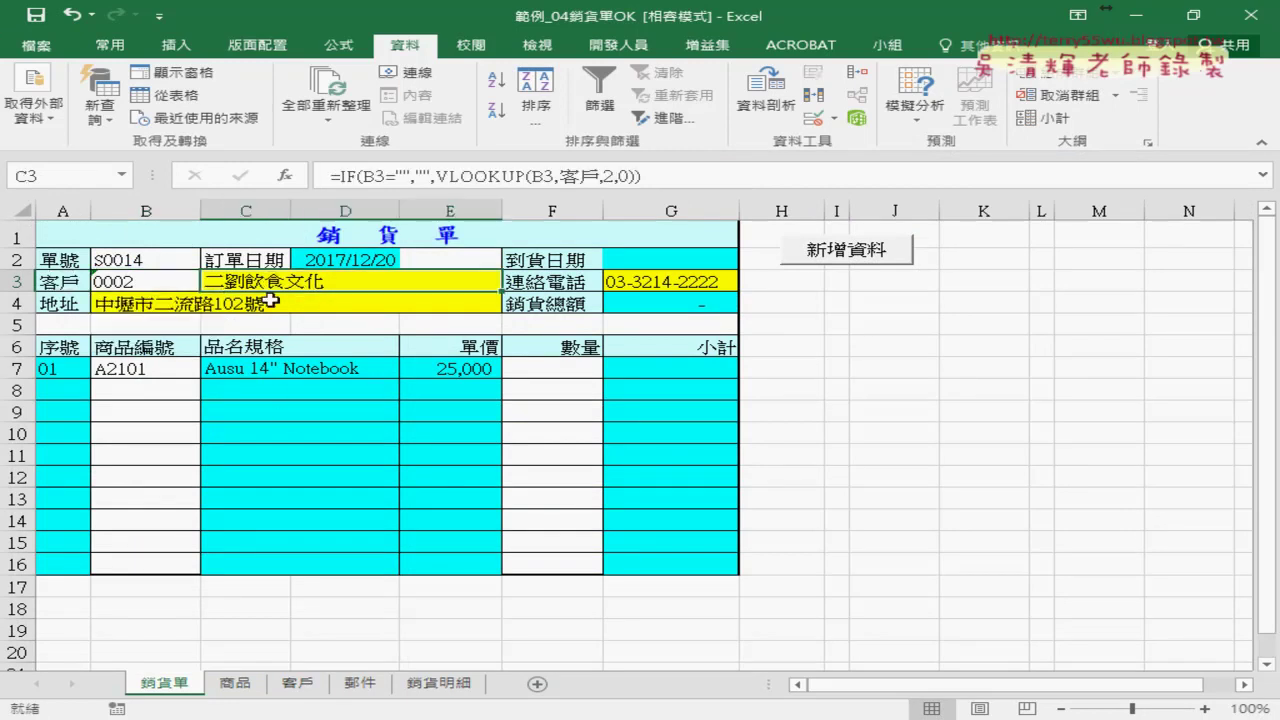
pyautogui.click(297, 683)
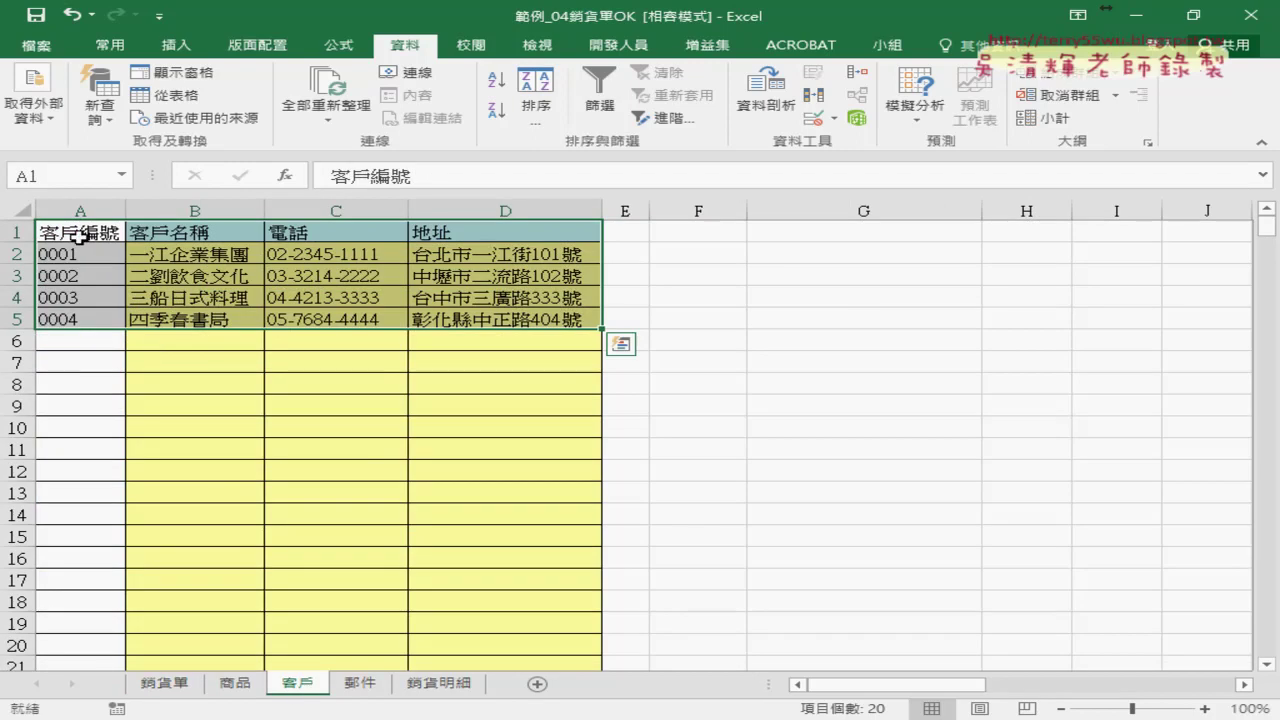
# Step: Select A2:D5 on the 客戶 sheet to reveal its name 客戶, then return to 銷貨單
pyautogui.moveTo(75, 256); pyautogui.dragTo(500, 316)
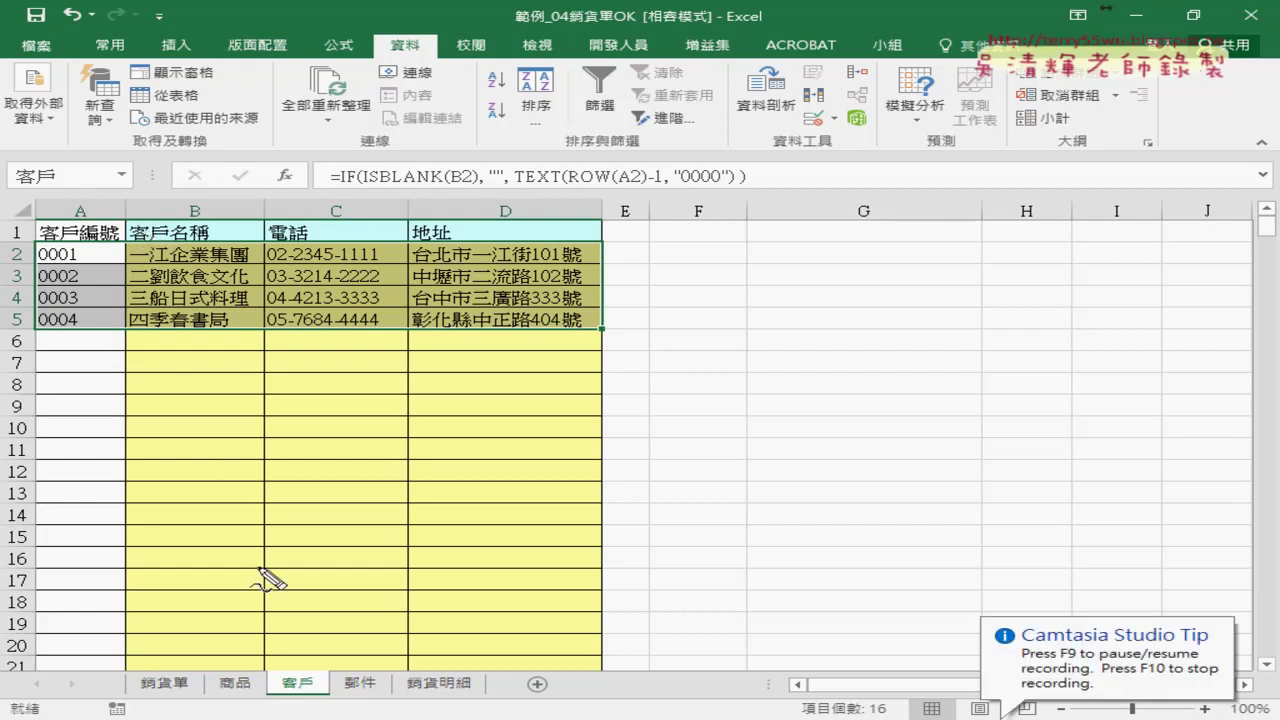
pyautogui.moveTo(310, 662)
pyautogui.mouseDown()
pyautogui.moveTo(268, 700)
pyautogui.moveTo(330, 668)
pyautogui.mouseUp()
pyautogui.moveTo(32, 240); pyautogui.dragTo(34, 322)
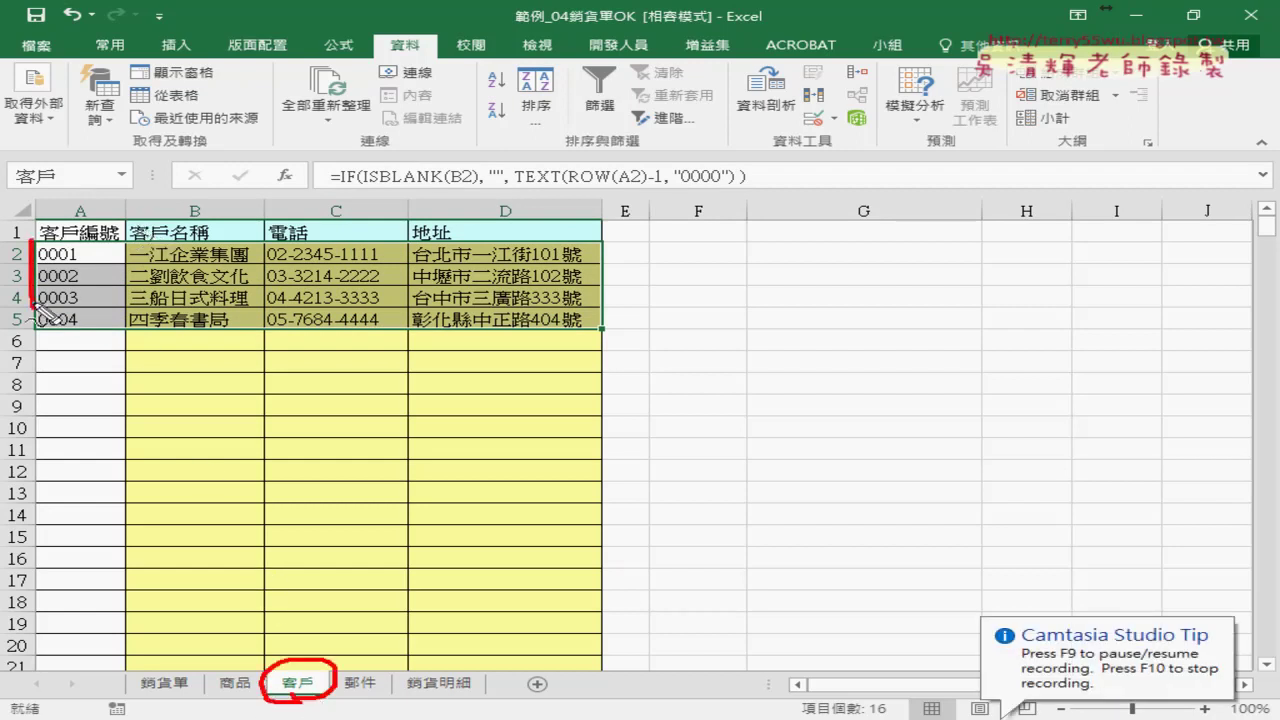
pyautogui.moveTo(32, 236)
pyautogui.mouseDown()
pyautogui.moveTo(610, 258)
pyautogui.moveTo(28, 332)
pyautogui.mouseUp()
pyautogui.moveTo(45, 162)
pyautogui.mouseDown()
pyautogui.moveTo(32, 174)
pyautogui.moveTo(62, 190)
pyautogui.mouseUp()
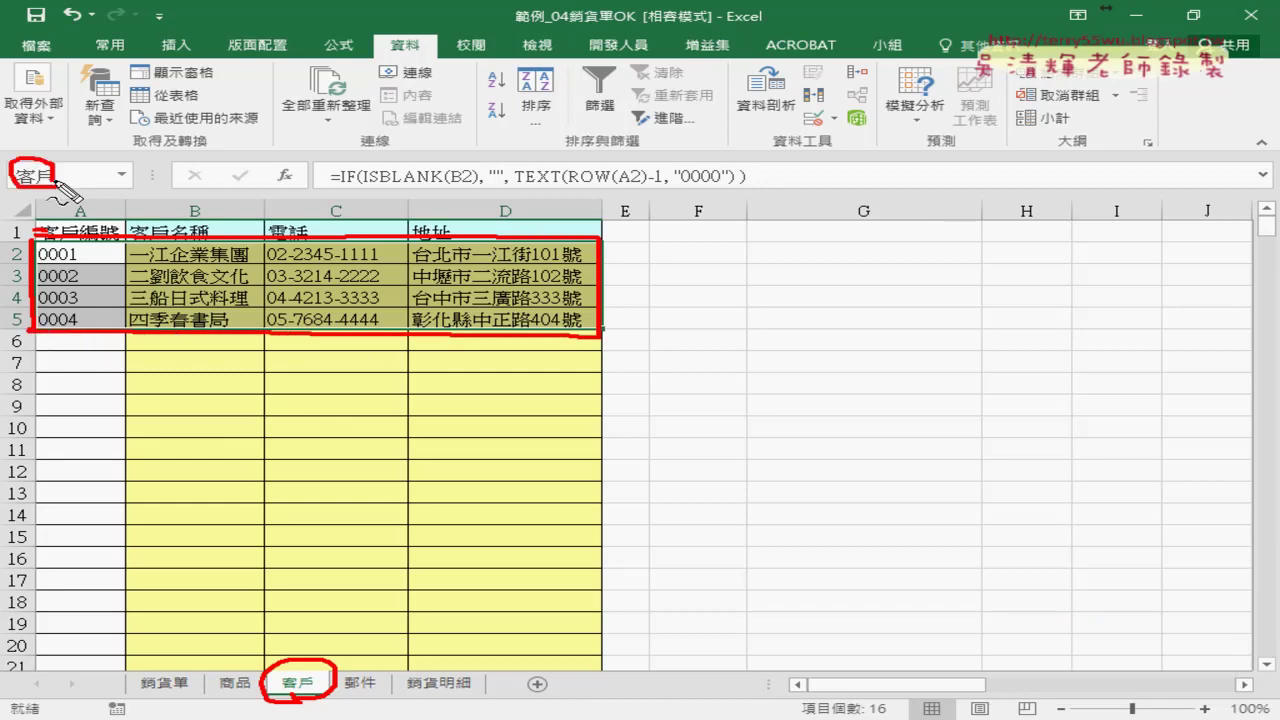
pyautogui.moveTo(95, 108)
pyautogui.mouseDown()
pyautogui.moveTo(87, 188)
pyautogui.moveTo(125, 172)
pyautogui.mouseUp()
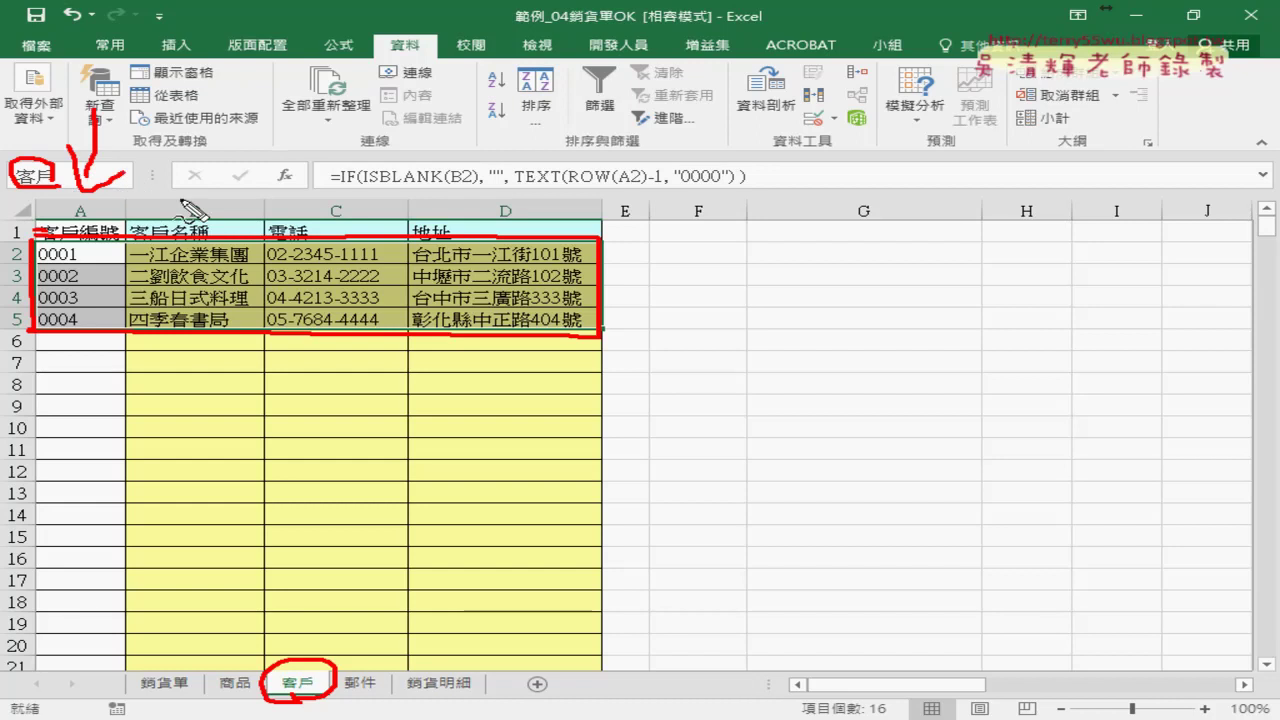
pyautogui.moveTo(200, 160); pyautogui.dragTo(240, 180)
pyautogui.moveTo(343, 165); pyautogui.dragTo(352, 203)
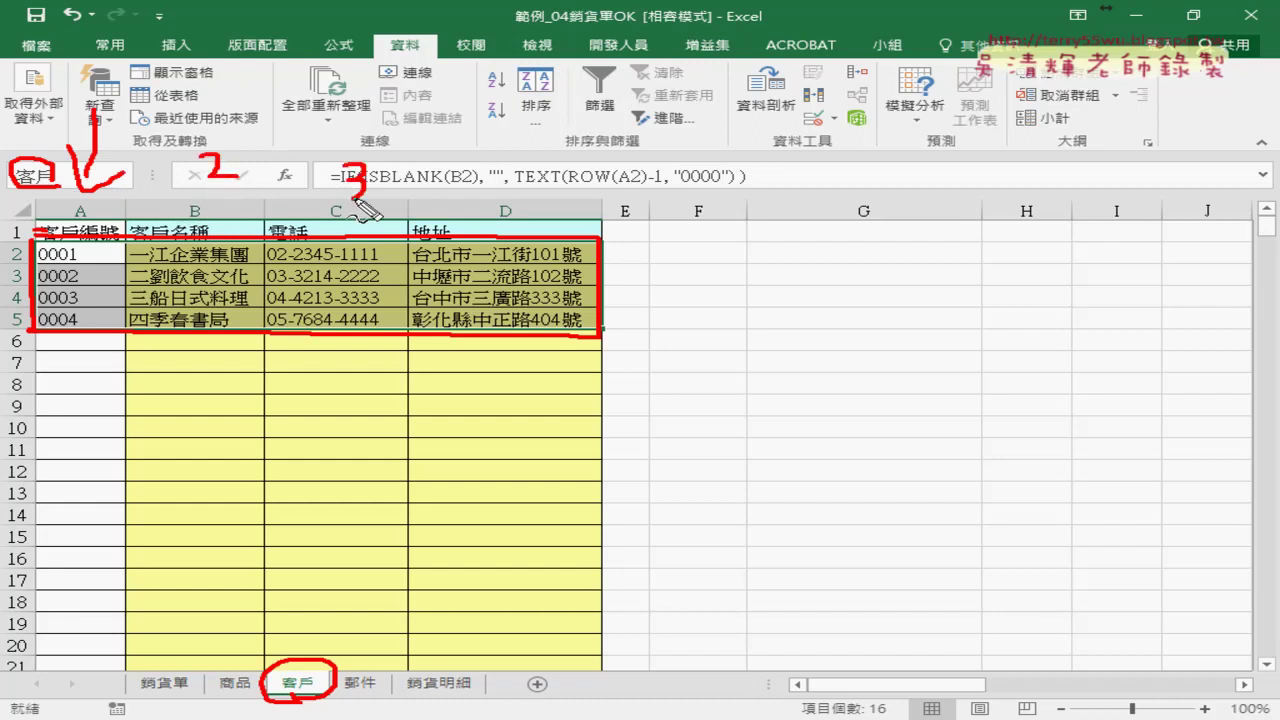
pyautogui.moveTo(500, 152)
pyautogui.mouseDown()
pyautogui.moveTo(565, 178)
pyautogui.moveTo(512, 224)
pyautogui.mouseUp()
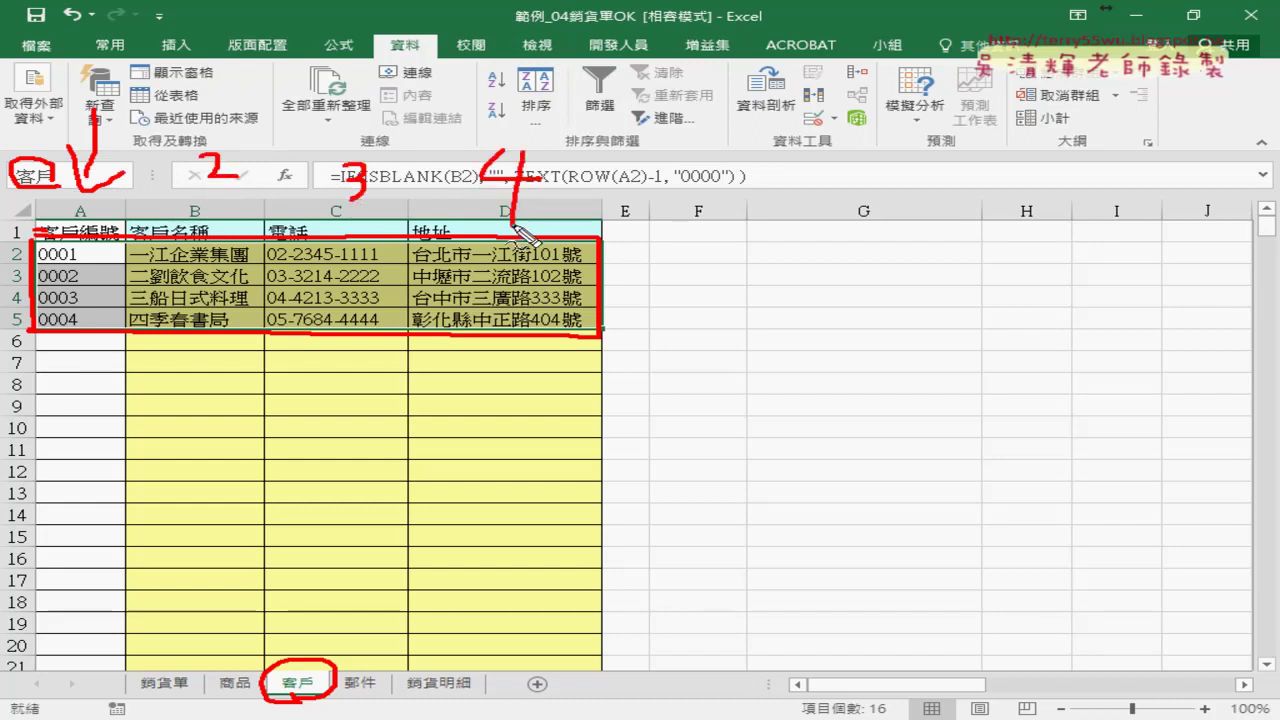
pyautogui.press('Escape')
pyautogui.click(168, 686)
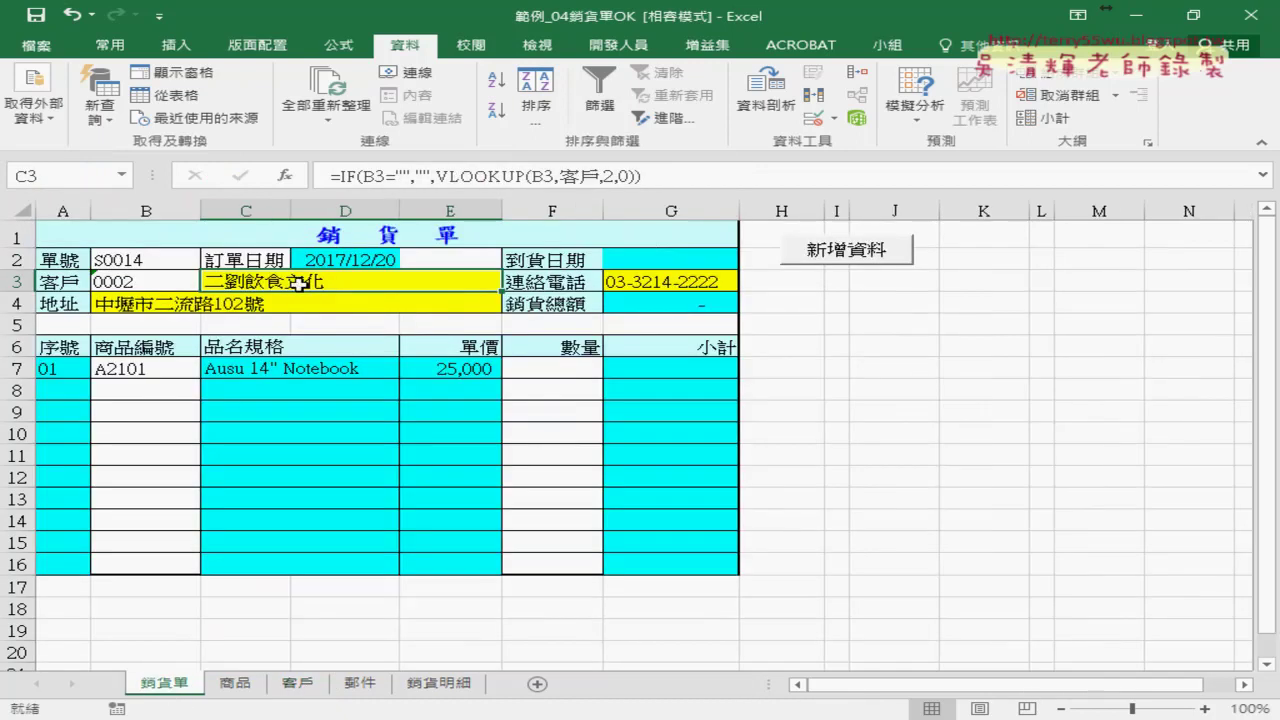
# Step: Clear C3 and start a VLOOKUP from the recently used functions
pyautogui.press('Delete')
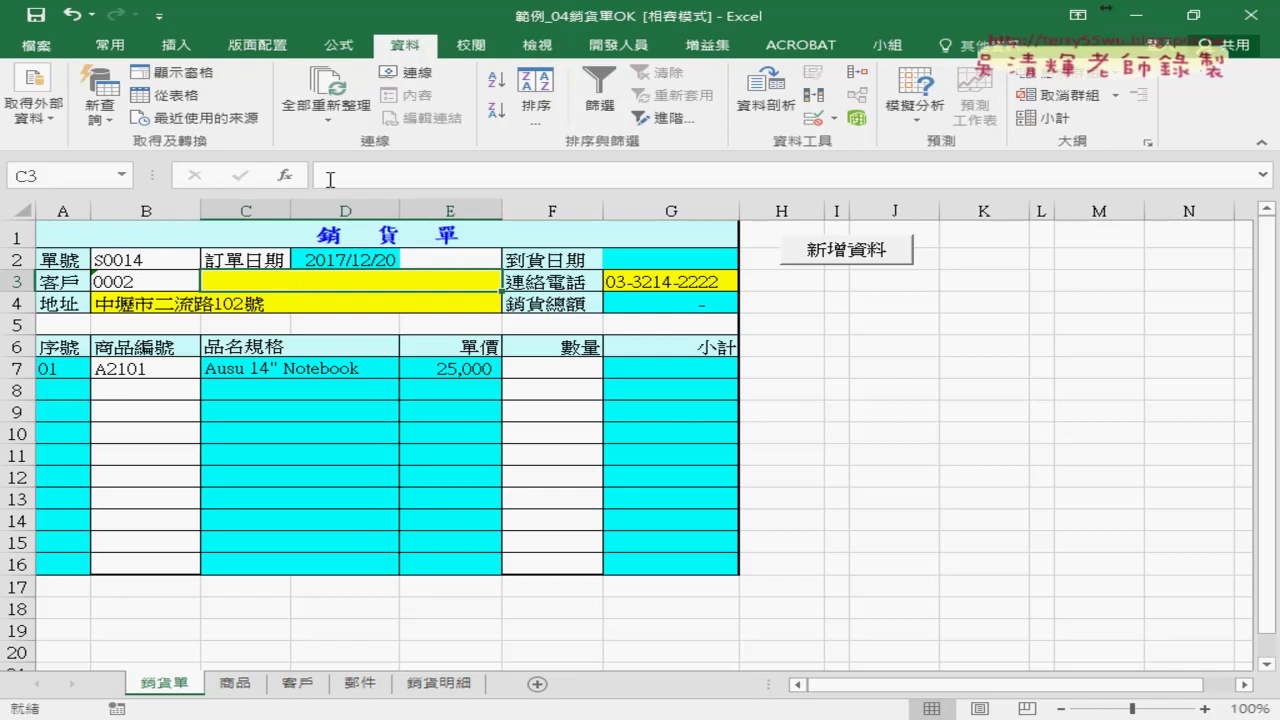
pyautogui.click(285, 175)
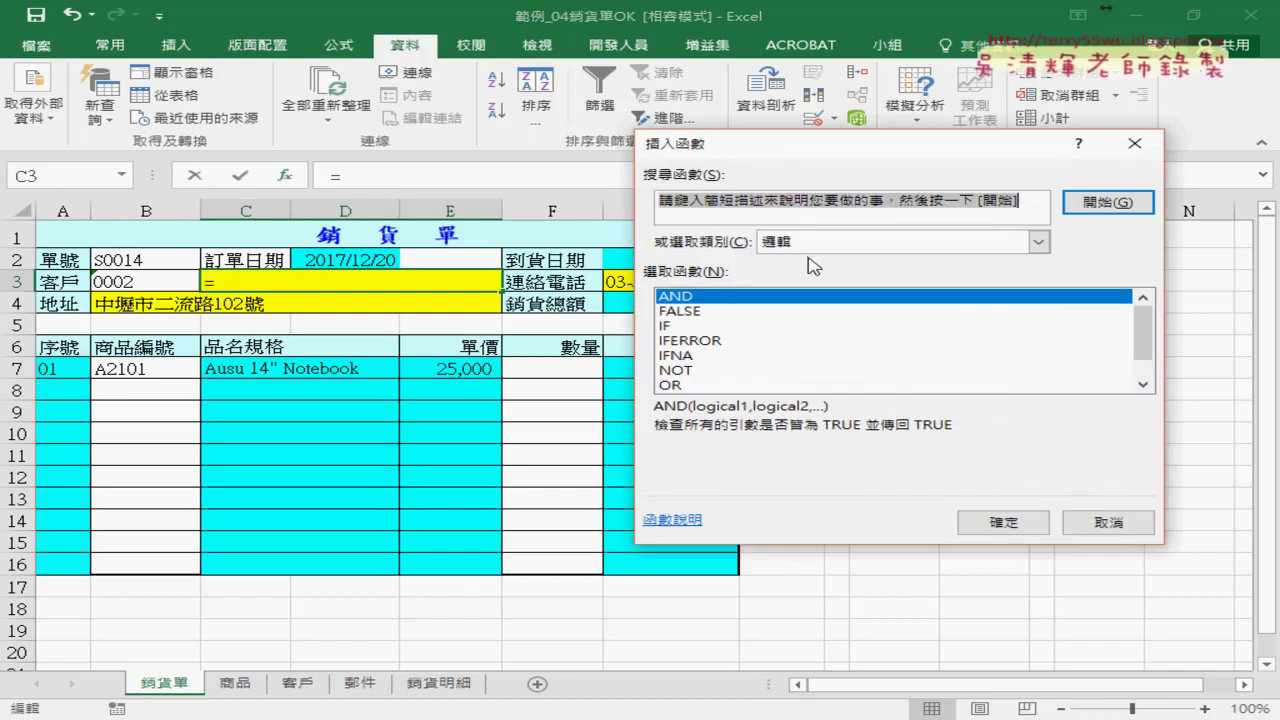
pyautogui.click(838, 249)
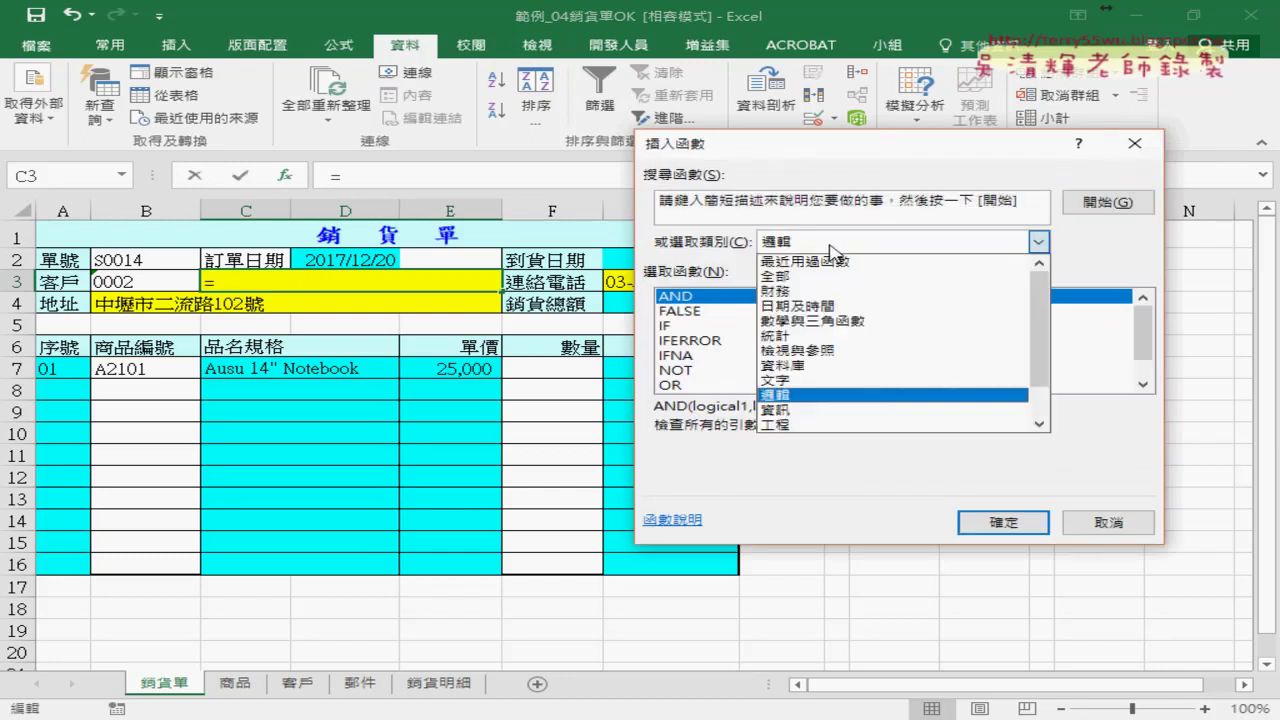
pyautogui.click(836, 258)
pyautogui.doubleClick(712, 312)
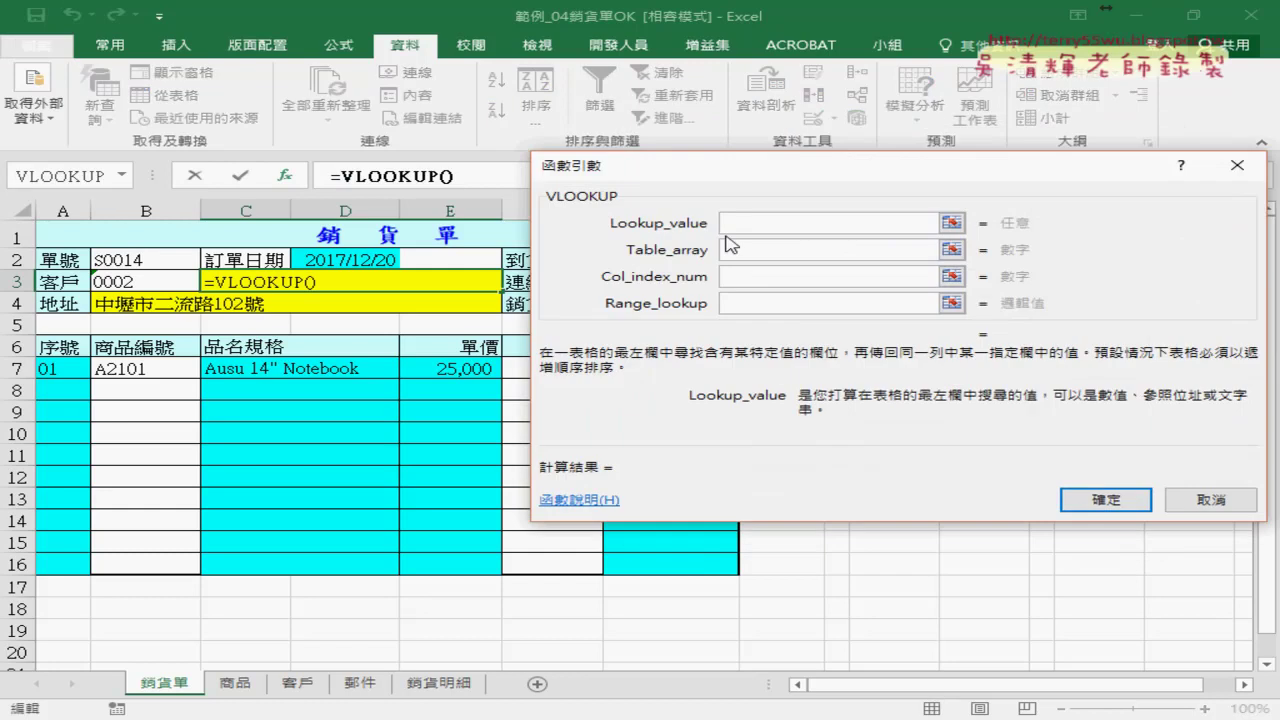
# Step: Set the VLOOKUP arguments to B3, 客戶, 2 and 0, and commit it
pyautogui.click(120, 285)
pyautogui.click(745, 252)
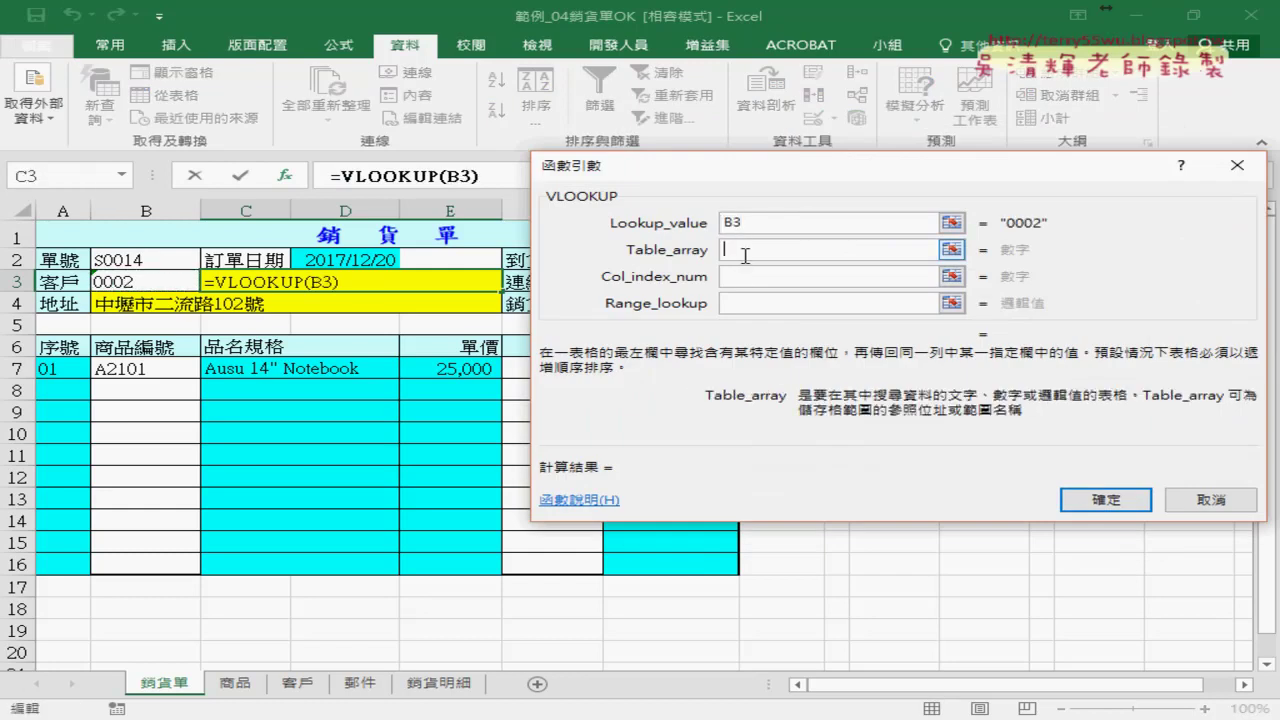
pyautogui.press('F3')
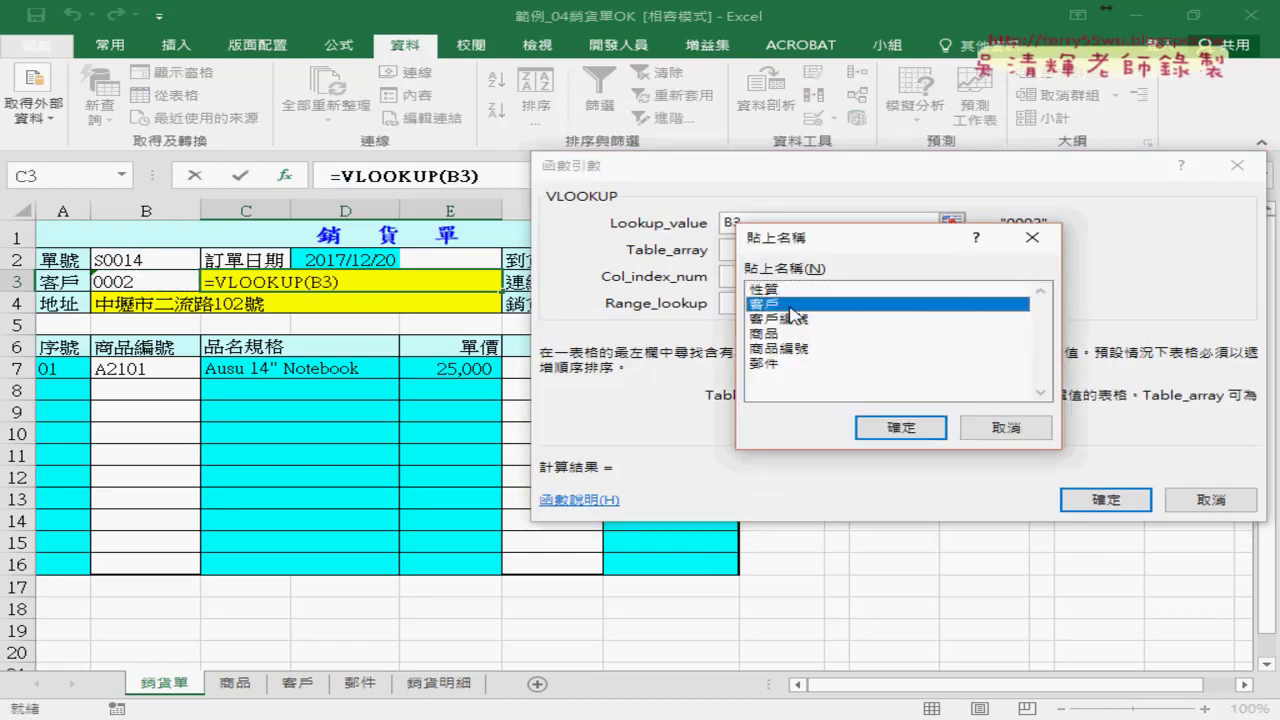
pyautogui.doubleClick(775, 304)
pyautogui.click(776, 278)
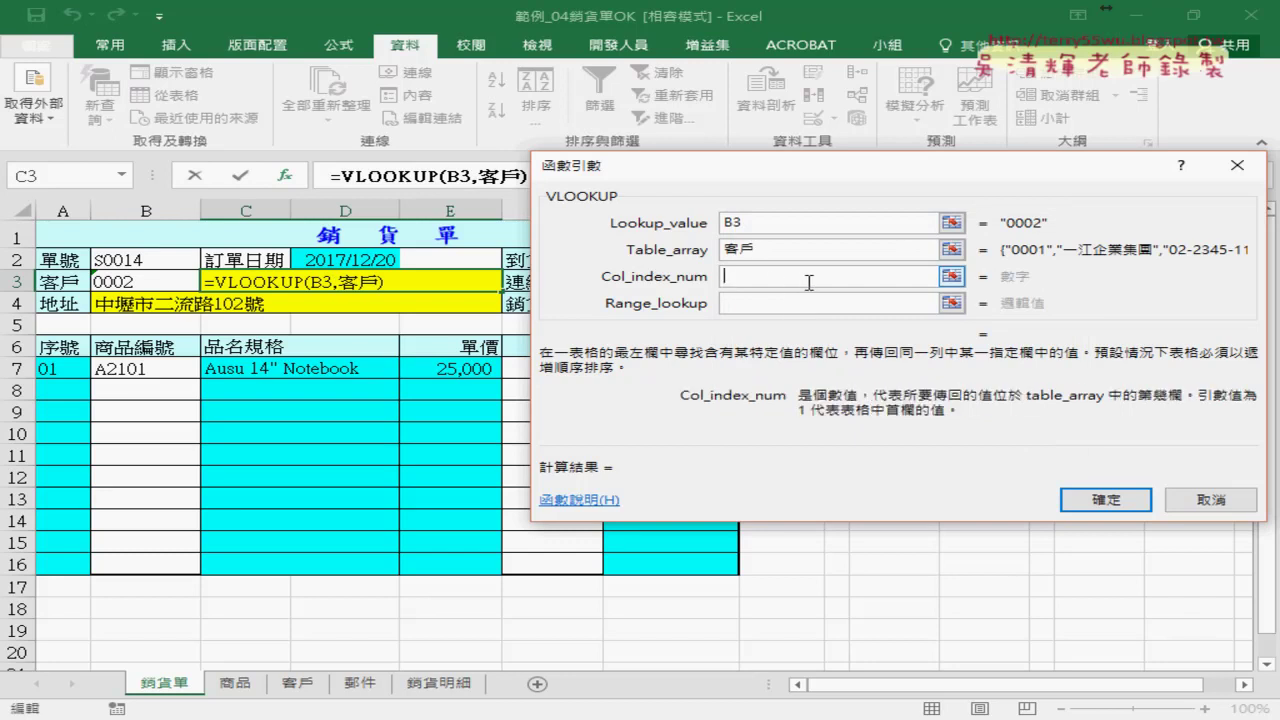
pyautogui.write('2')
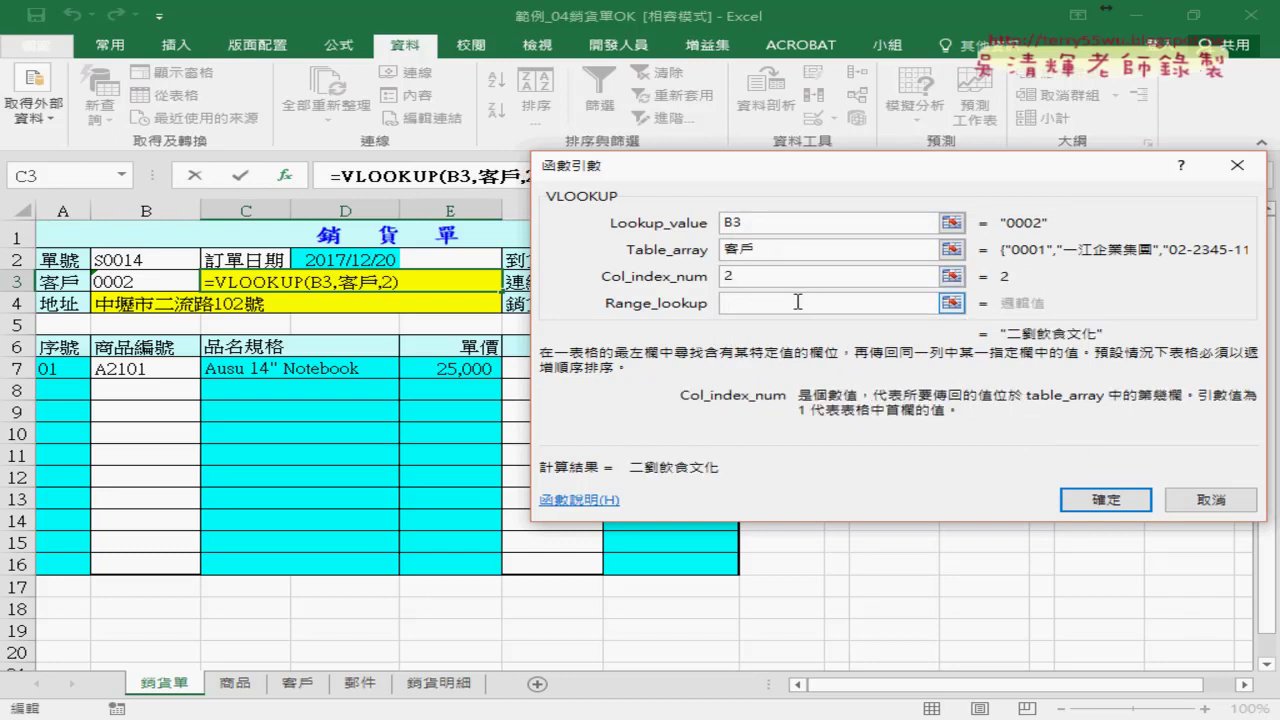
pyautogui.click(797, 301)
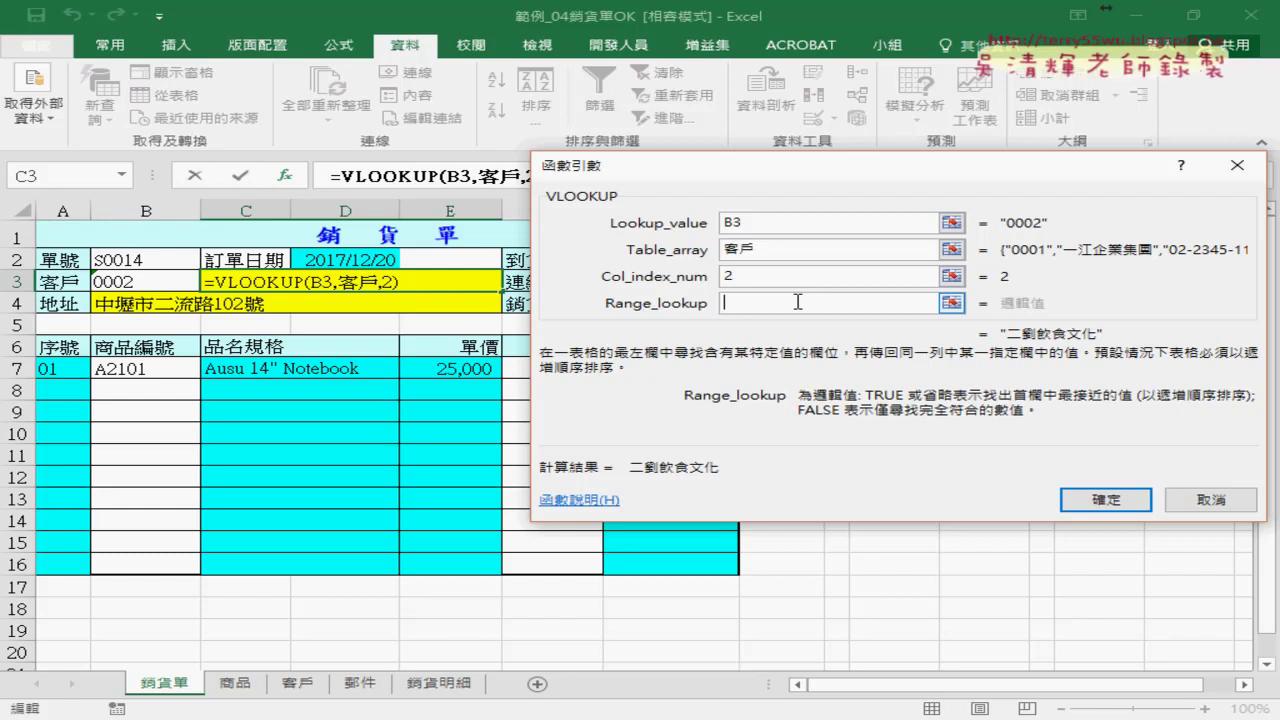
pyautogui.write('0')
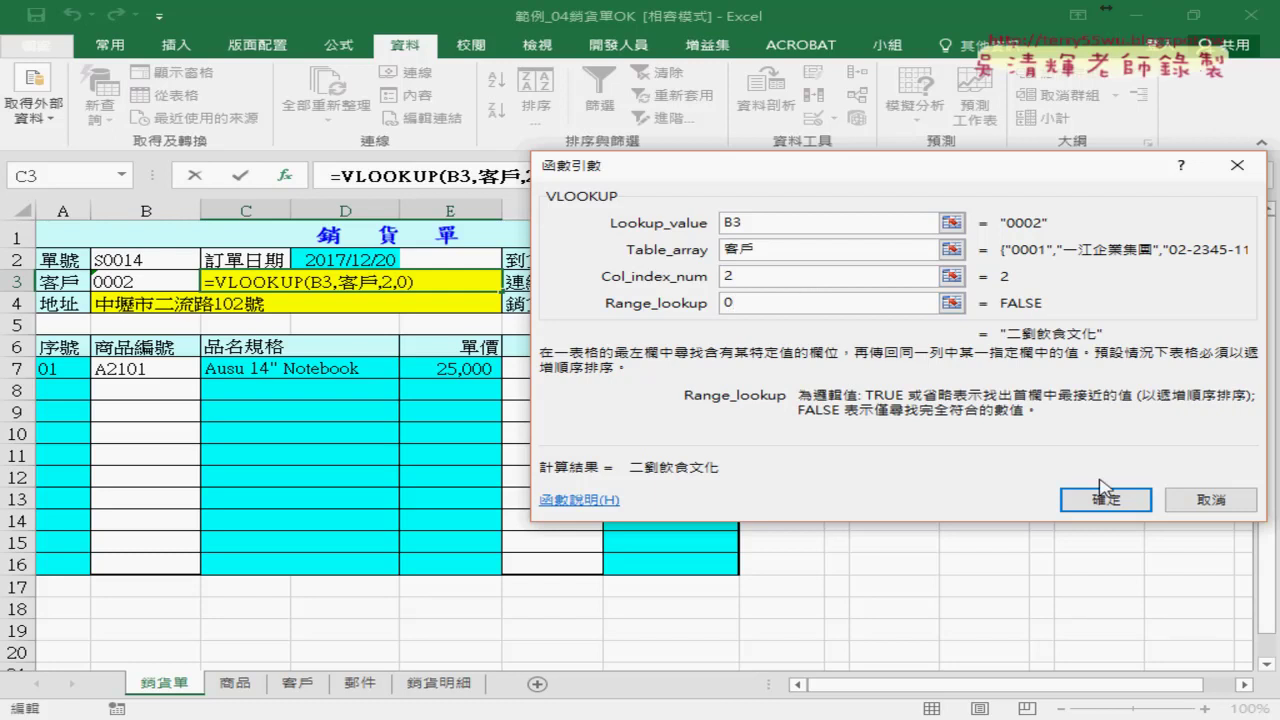
pyautogui.click(1103, 490)
pyautogui.click(168, 284)
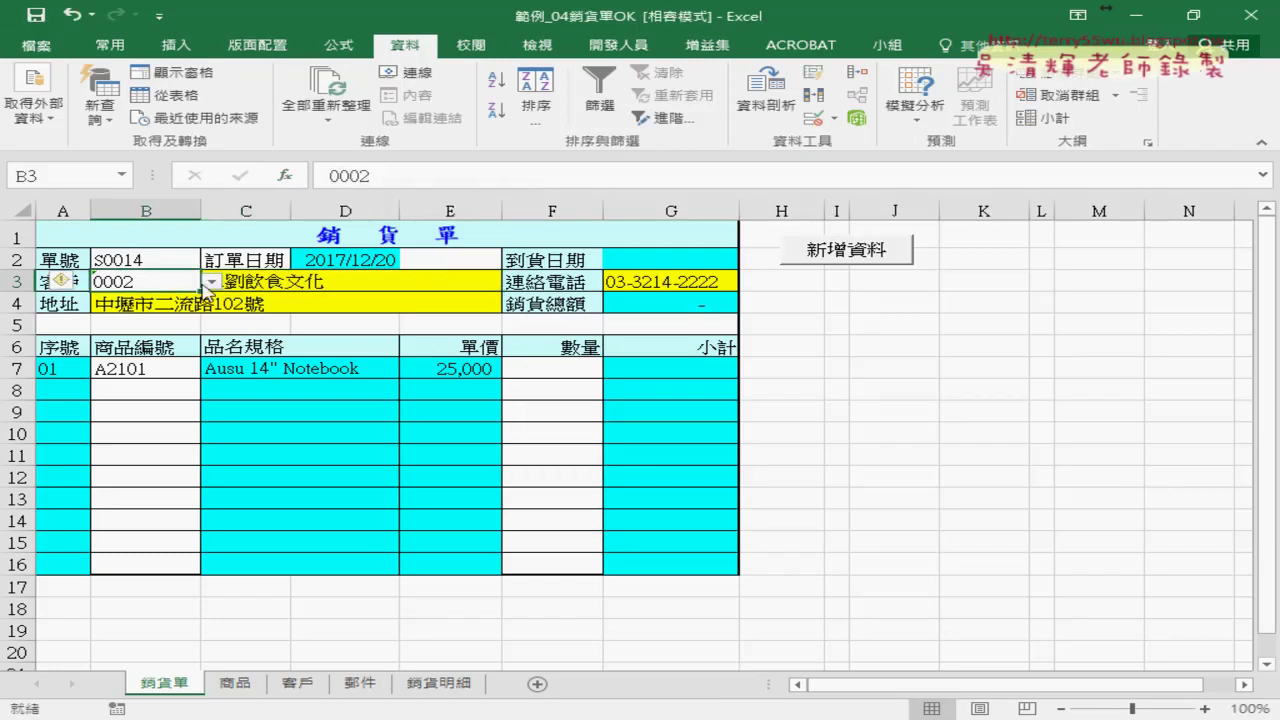
# Step: Switch B3's customer to 0001, back to 0002, then clear the code
pyautogui.click(211, 282)
pyautogui.click(205, 297)
pyautogui.click(211, 282)
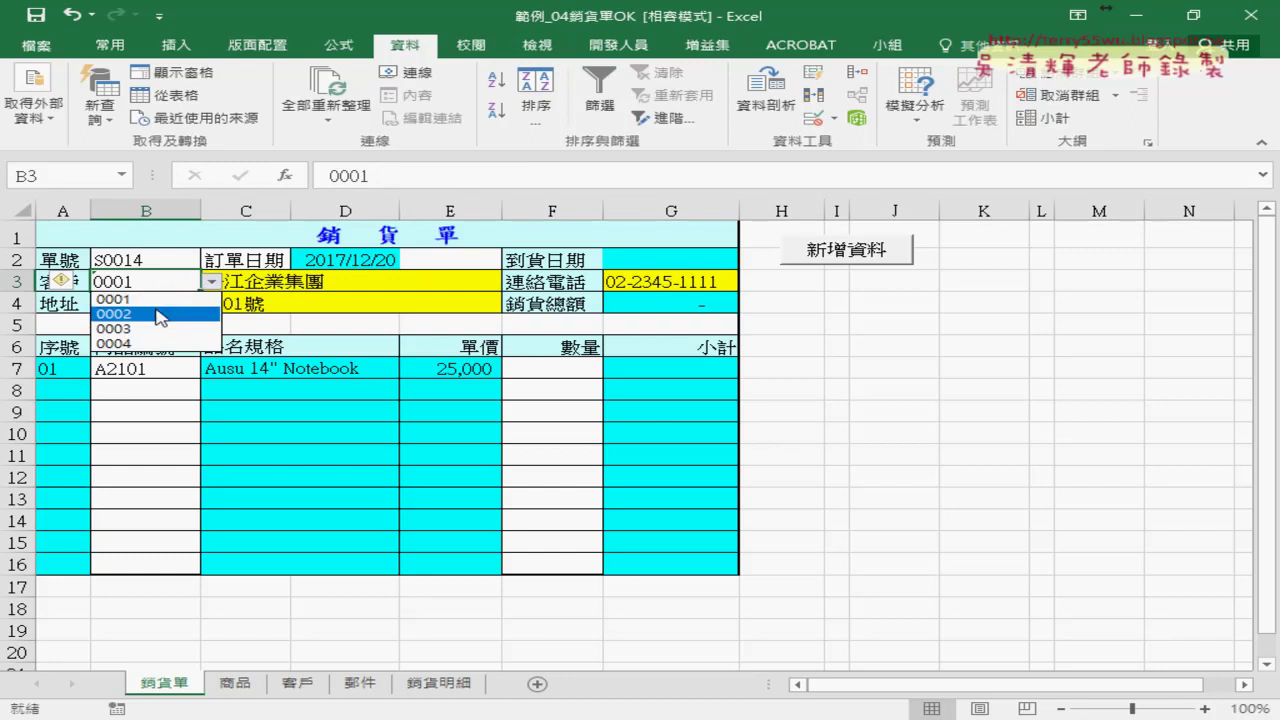
pyautogui.click(158, 311)
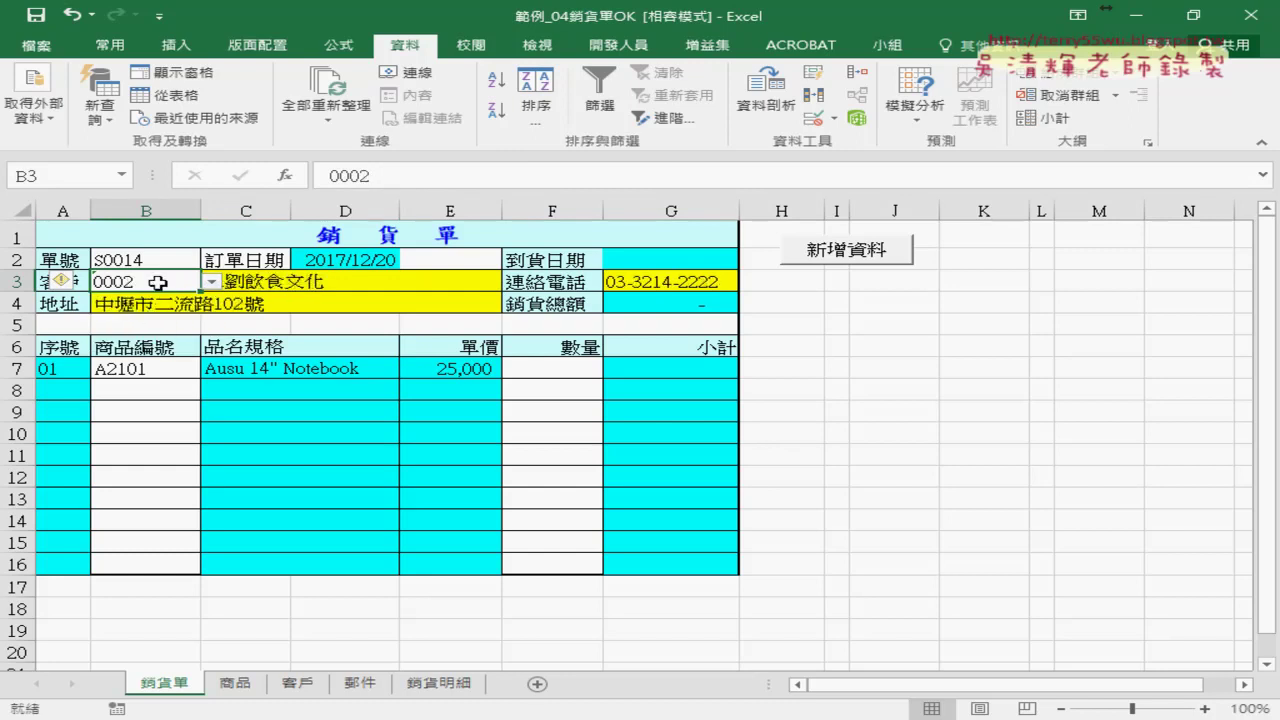
pyautogui.press('Delete')
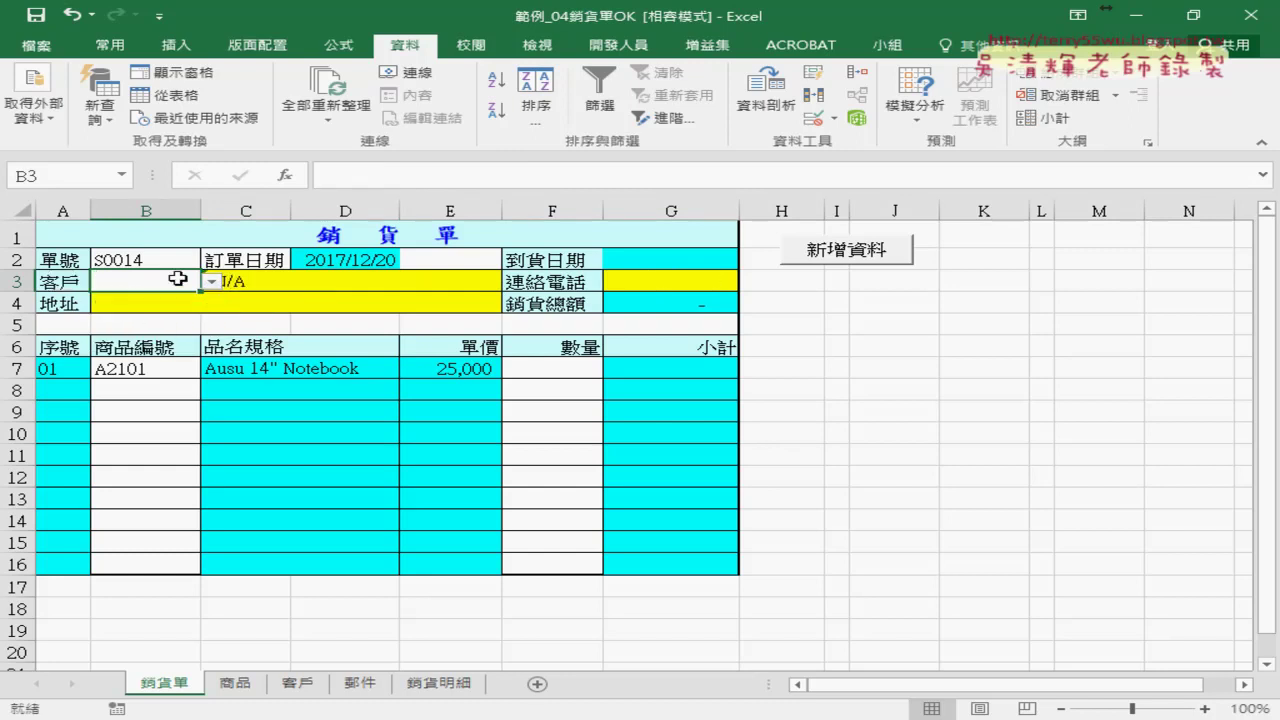
# Step: Cut C3's VLOOKUP text from the formula bar, leaving just the equals sign
pyautogui.click(329, 287)
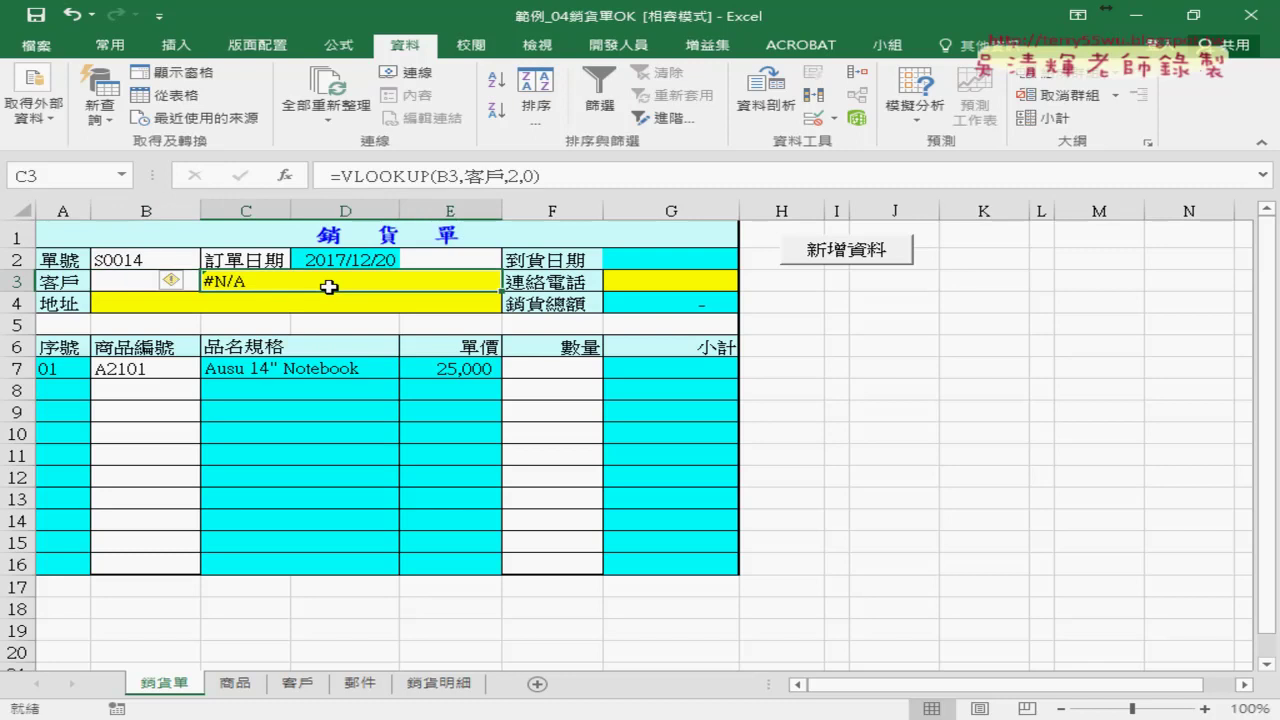
pyautogui.click(347, 180)
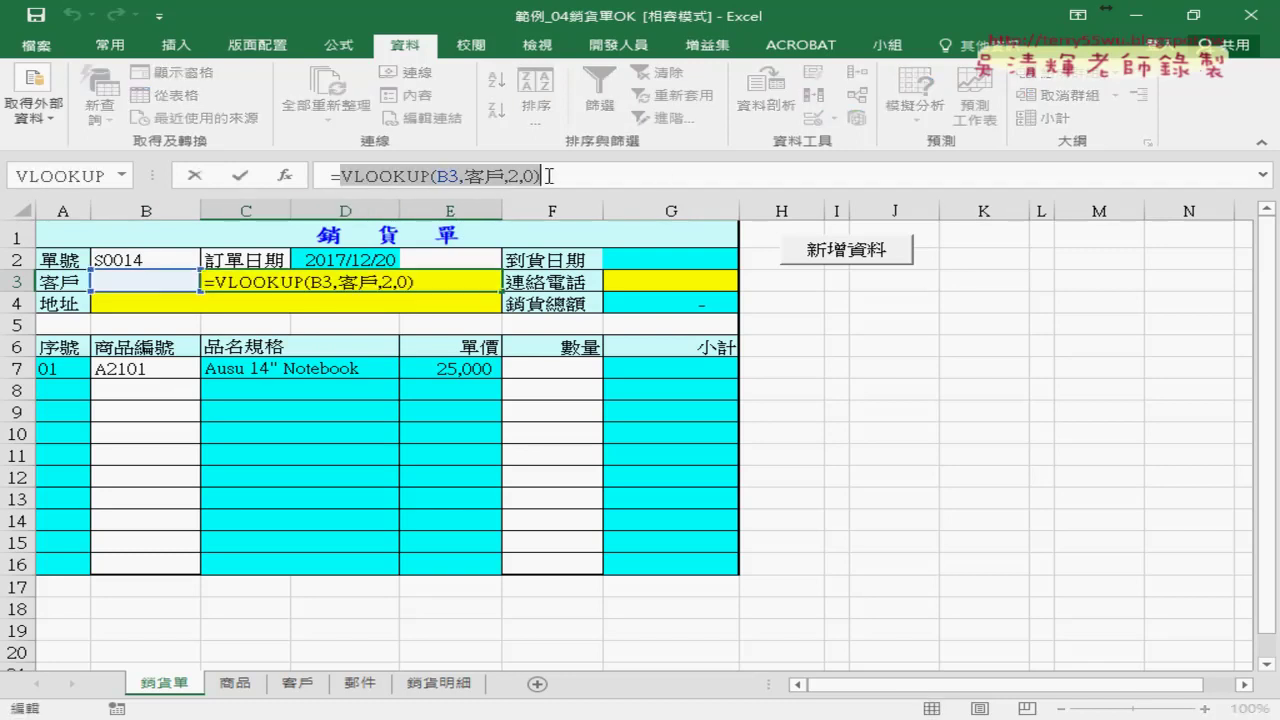
pyautogui.rightClick(515, 187)
pyautogui.click(521, 187)
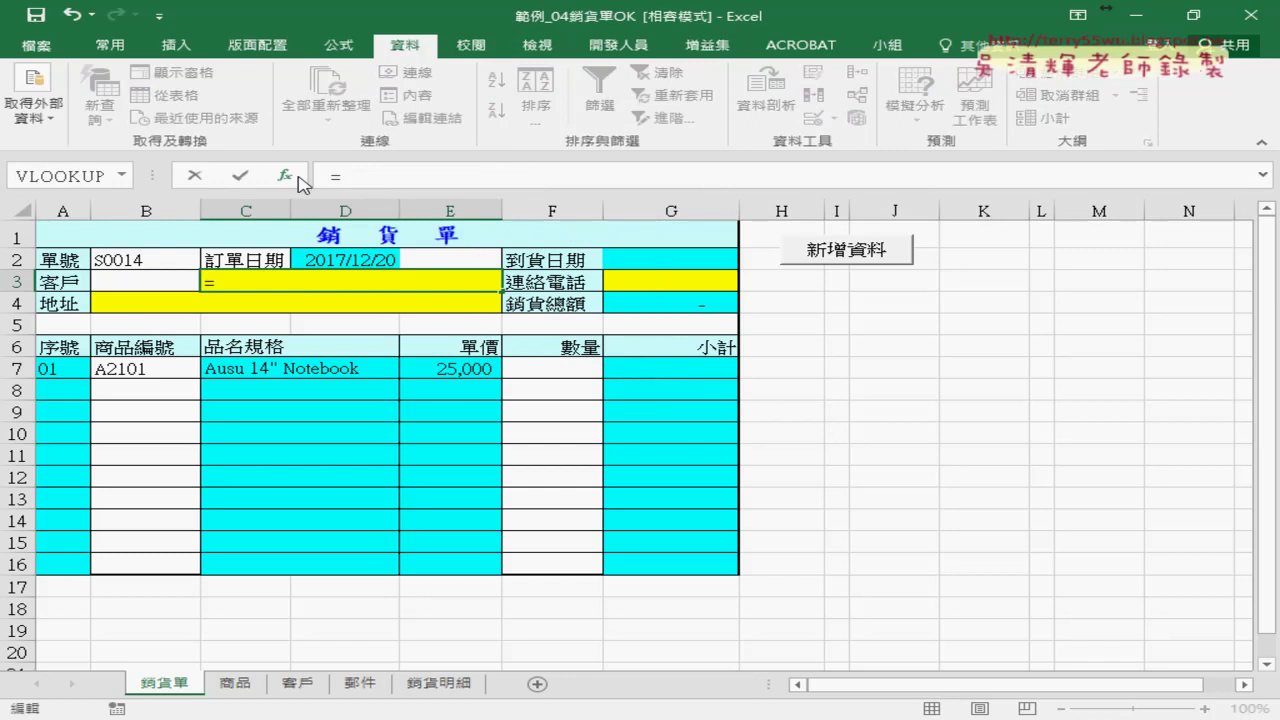
# Step: Enter IF in C3 with B3="", "", and VLOOKUP(B3,客戶,2,0) as its arguments
pyautogui.click(300, 181)
pyautogui.doubleClick(684, 312)
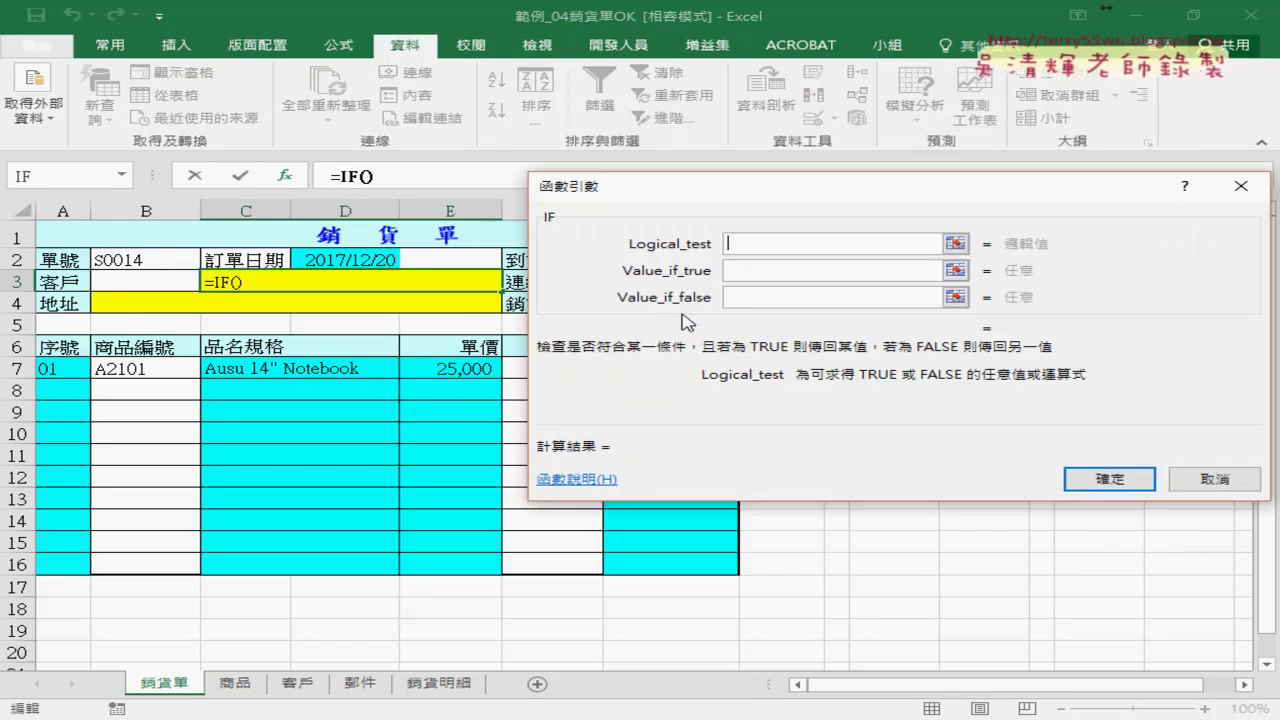
pyautogui.click(154, 281)
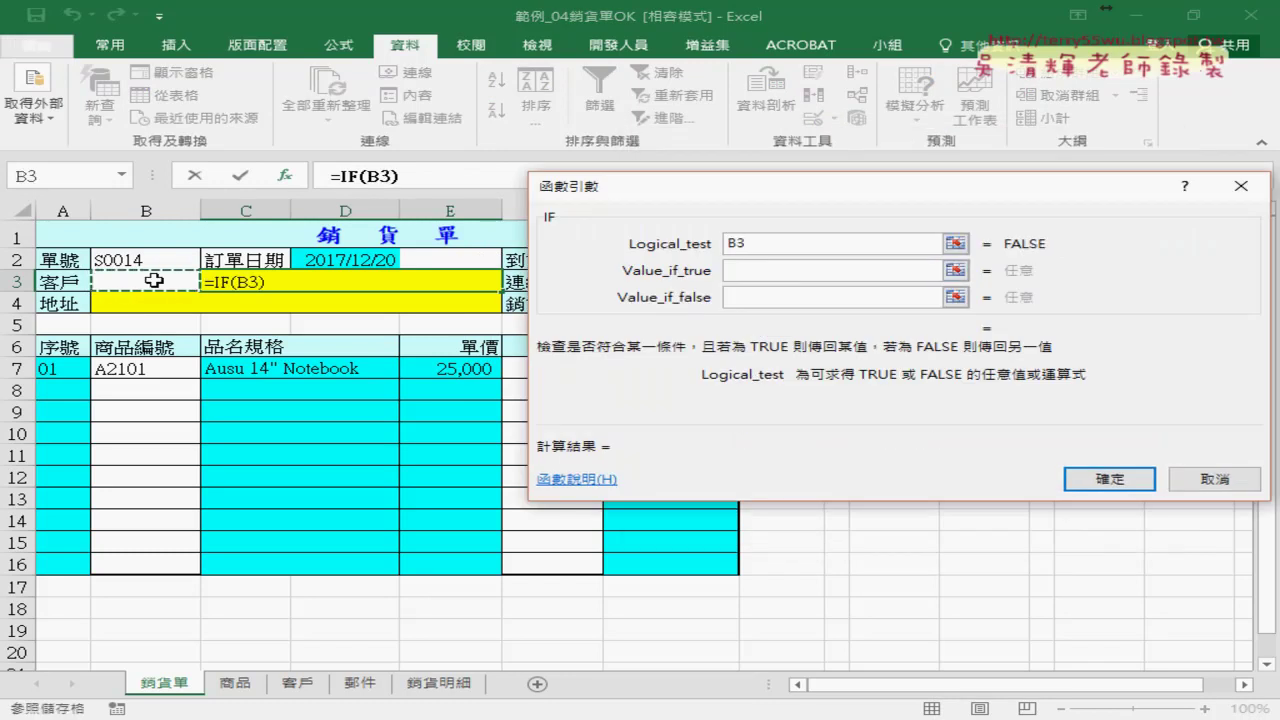
pyautogui.write('="')
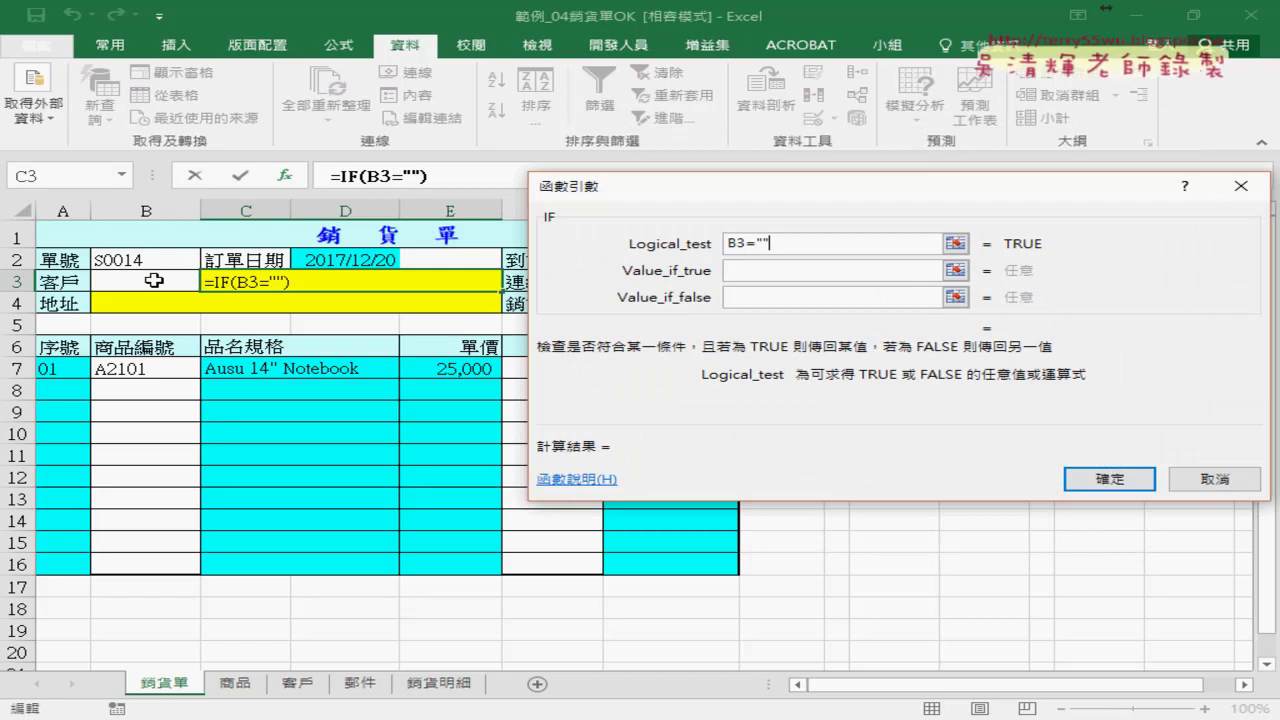
pyautogui.press('Tab')
pyautogui.write('""')
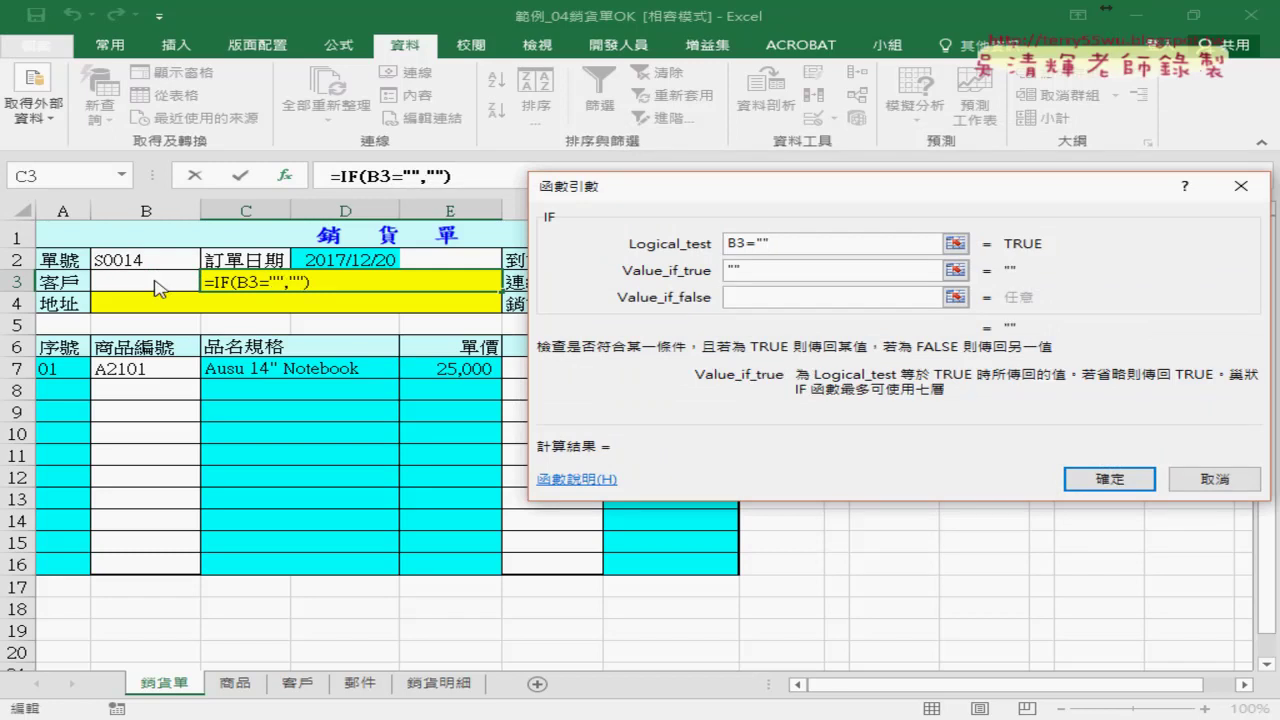
pyautogui.press('Tab')
pyautogui.write('VLOOKUP(B3,客戶,2,0)')
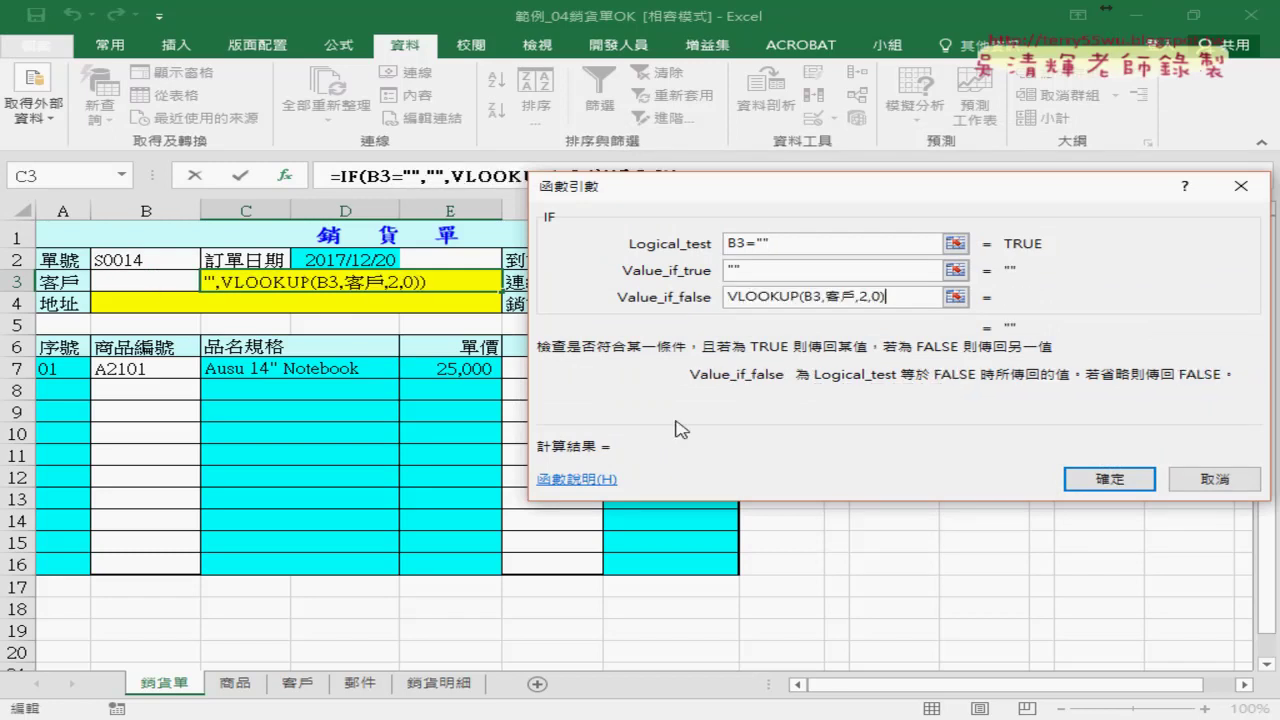
pyautogui.click(1110, 478)
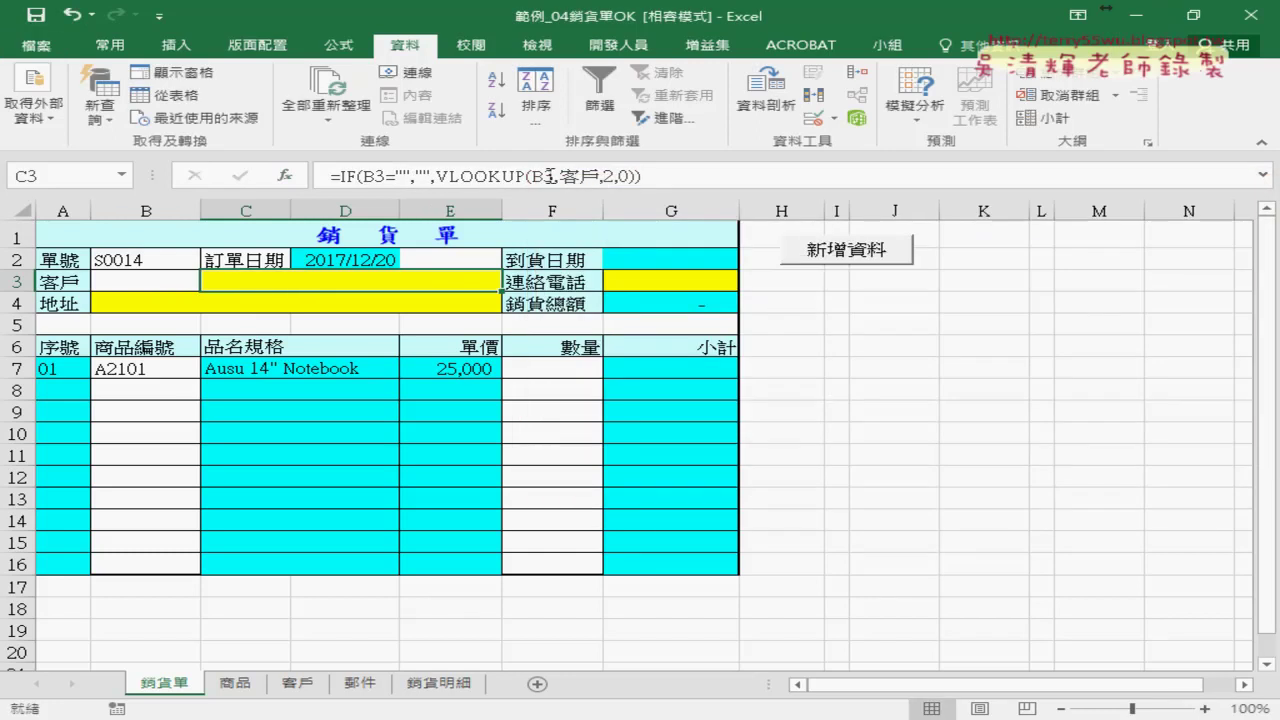
# Step: Review the phone lookup formula in G3 and the address formula in B4
pyautogui.click(671, 281)
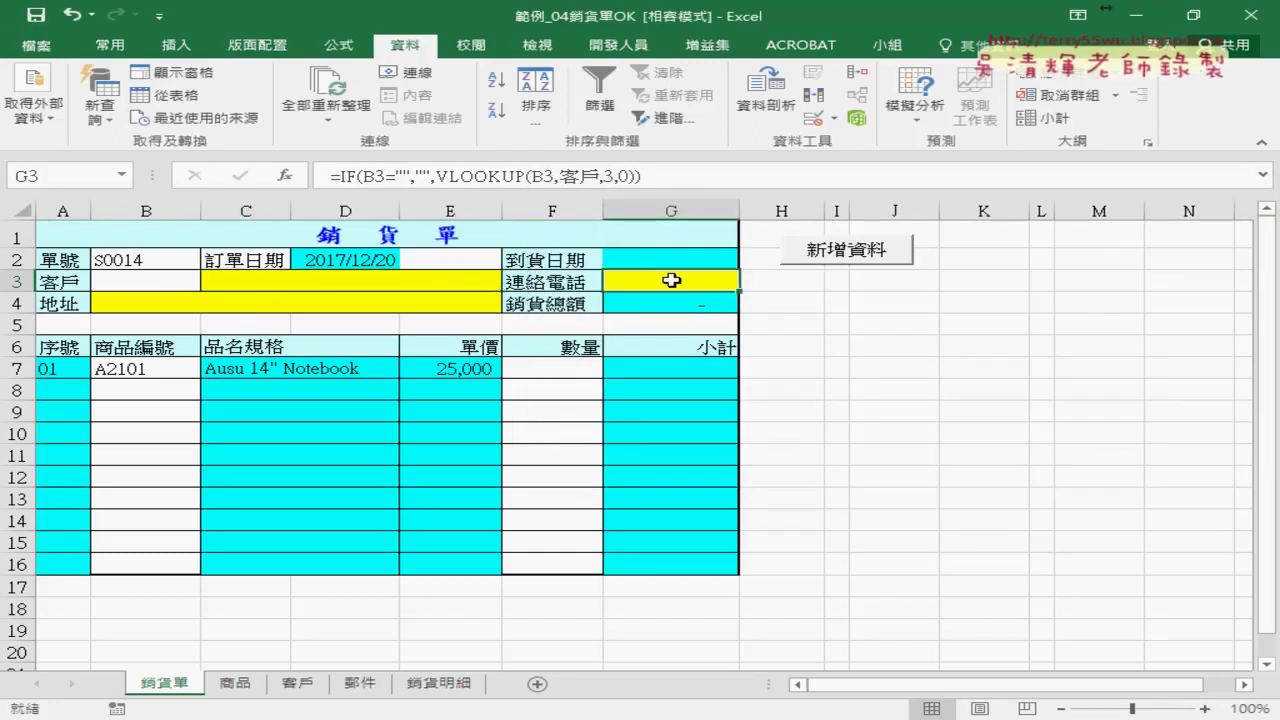
pyautogui.click(152, 302)
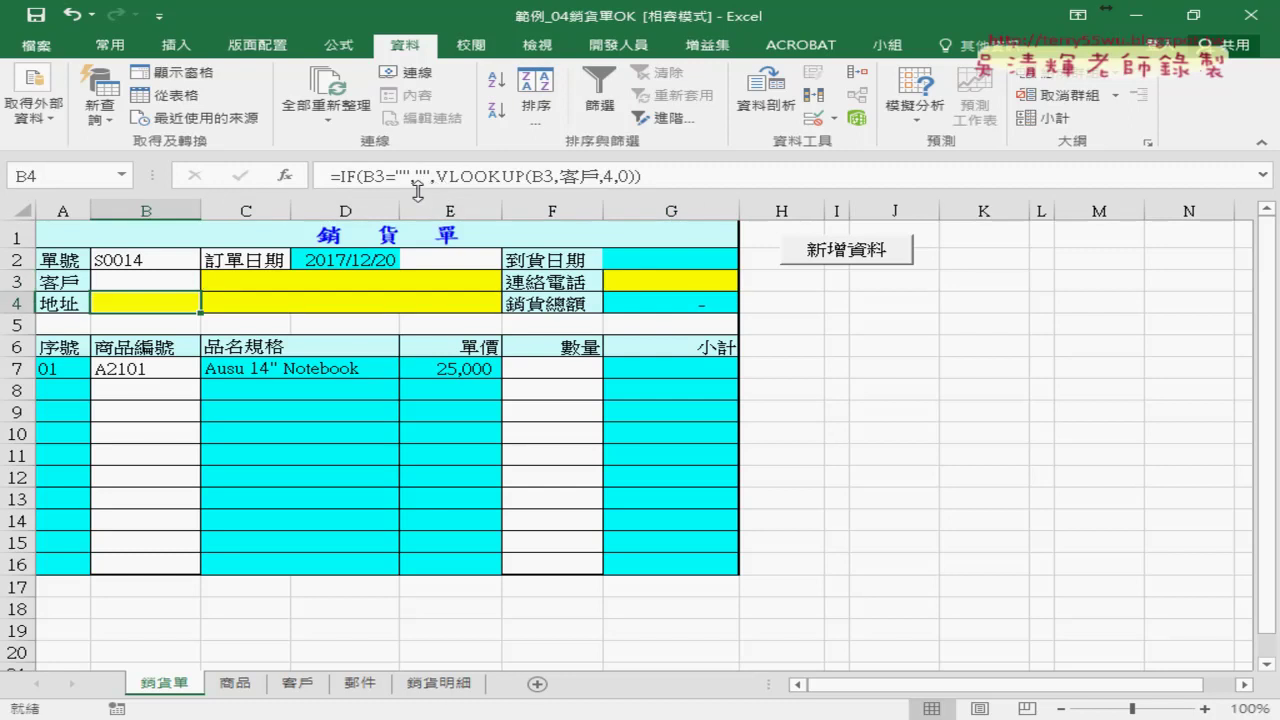
pyautogui.click(180, 279)
# Step: Switch B3's customer code to 0001, then back to 0002, and select B7:B16
pyautogui.click(211, 282)
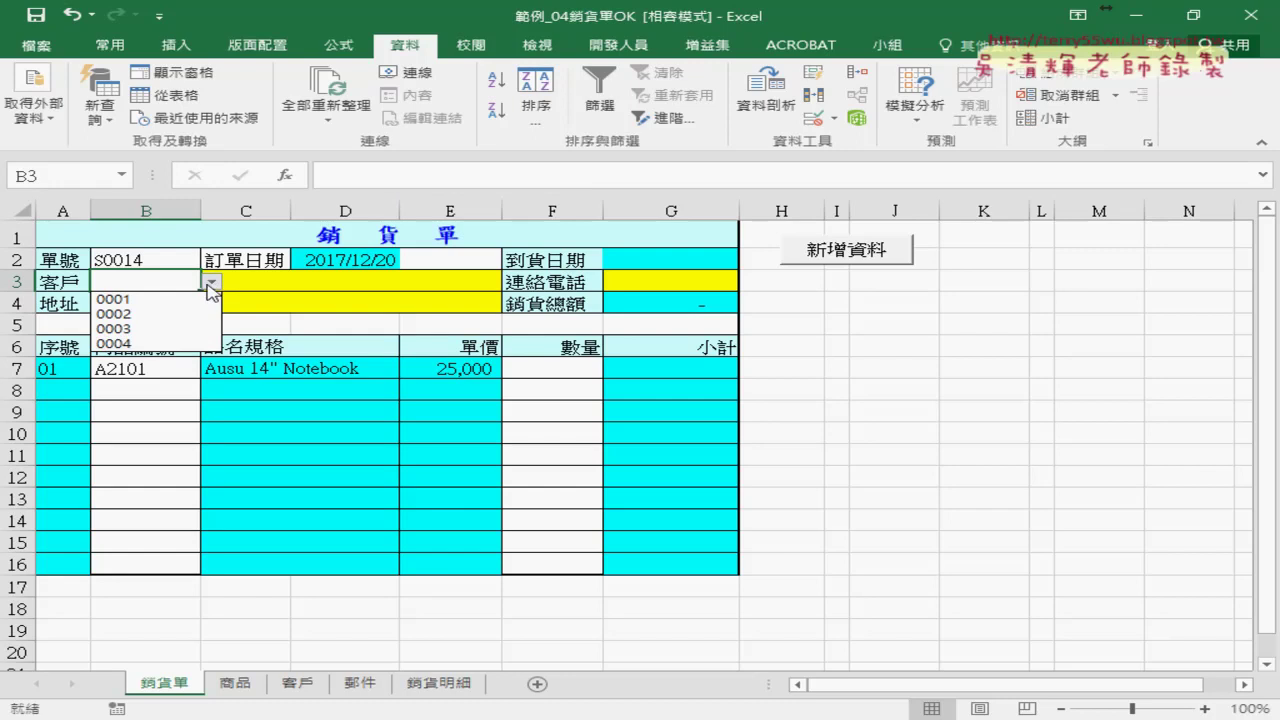
pyautogui.click(181, 297)
pyautogui.click(211, 282)
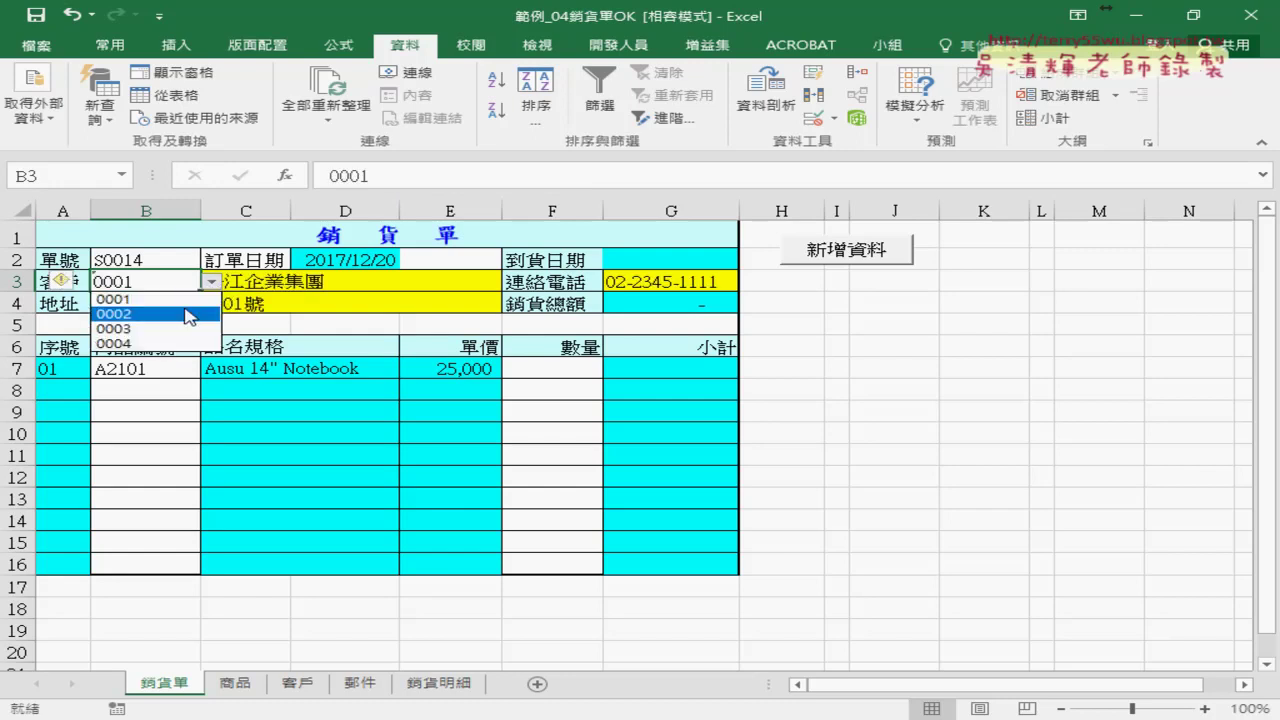
pyautogui.click(187, 315)
pyautogui.moveTo(160, 365); pyautogui.dragTo(165, 562)
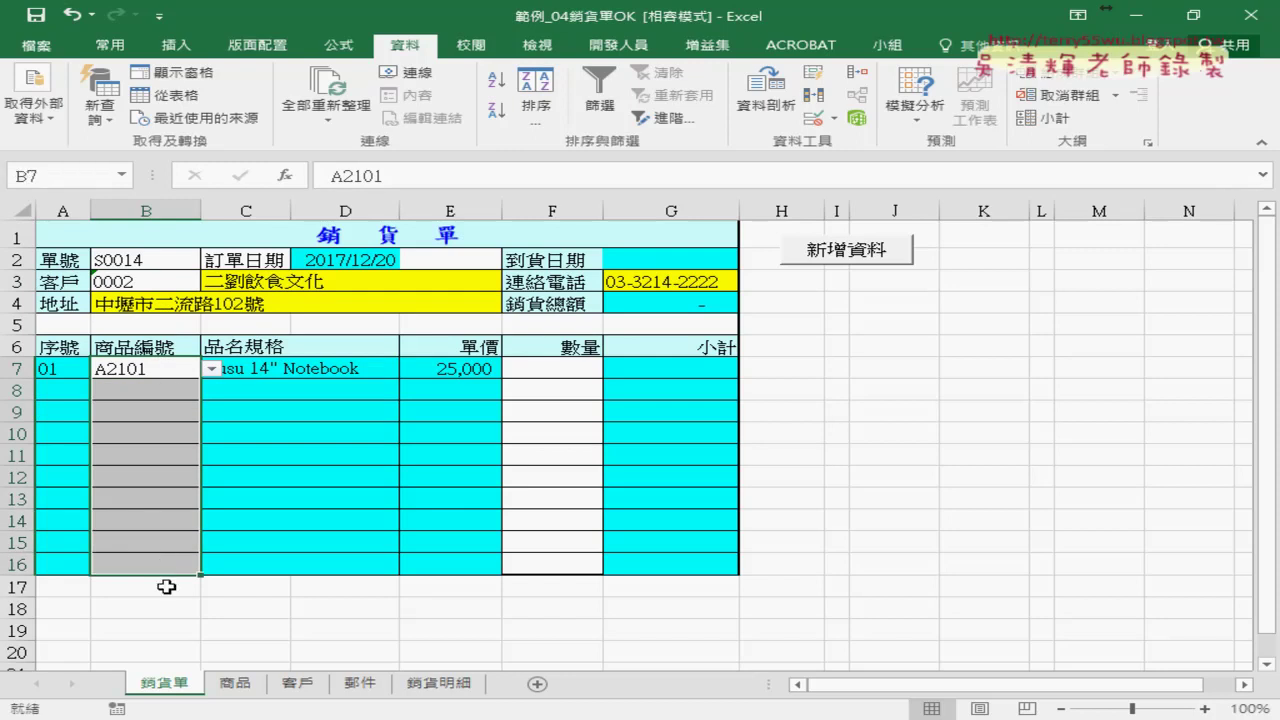
pyautogui.moveTo(160, 368); pyautogui.dragTo(160, 558)
pyautogui.click(240, 684)
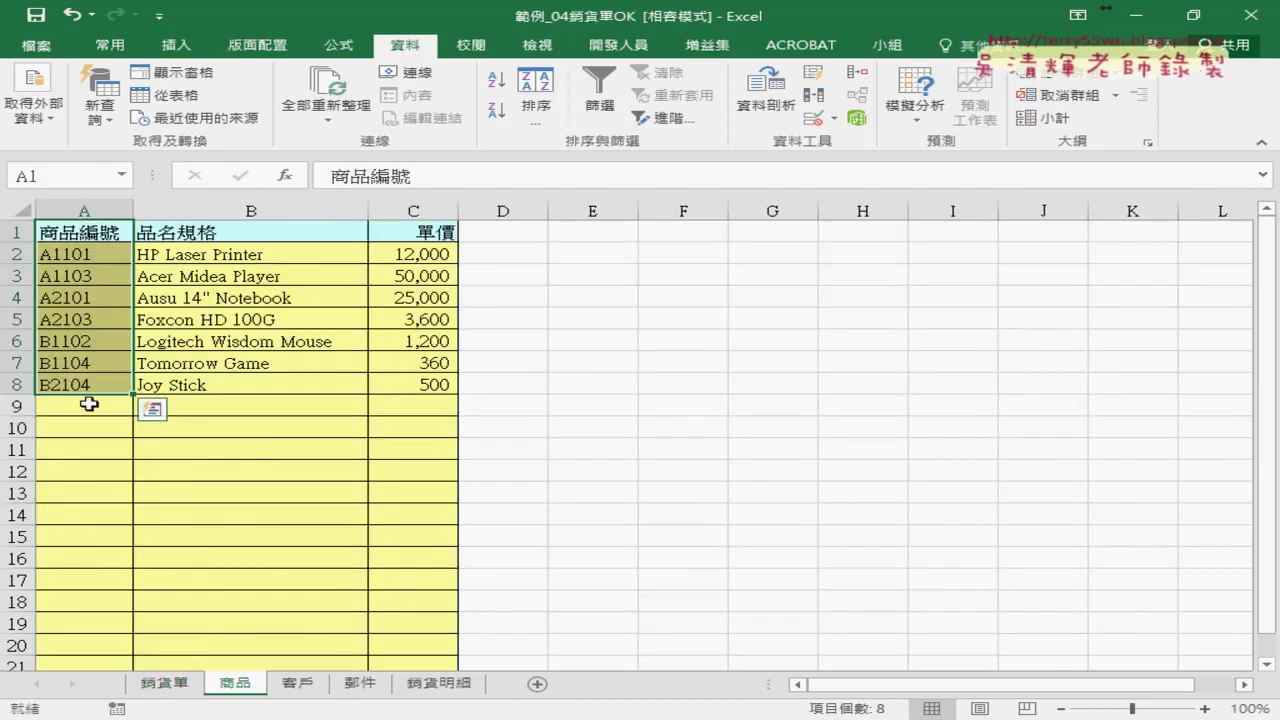
pyautogui.click(337, 45)
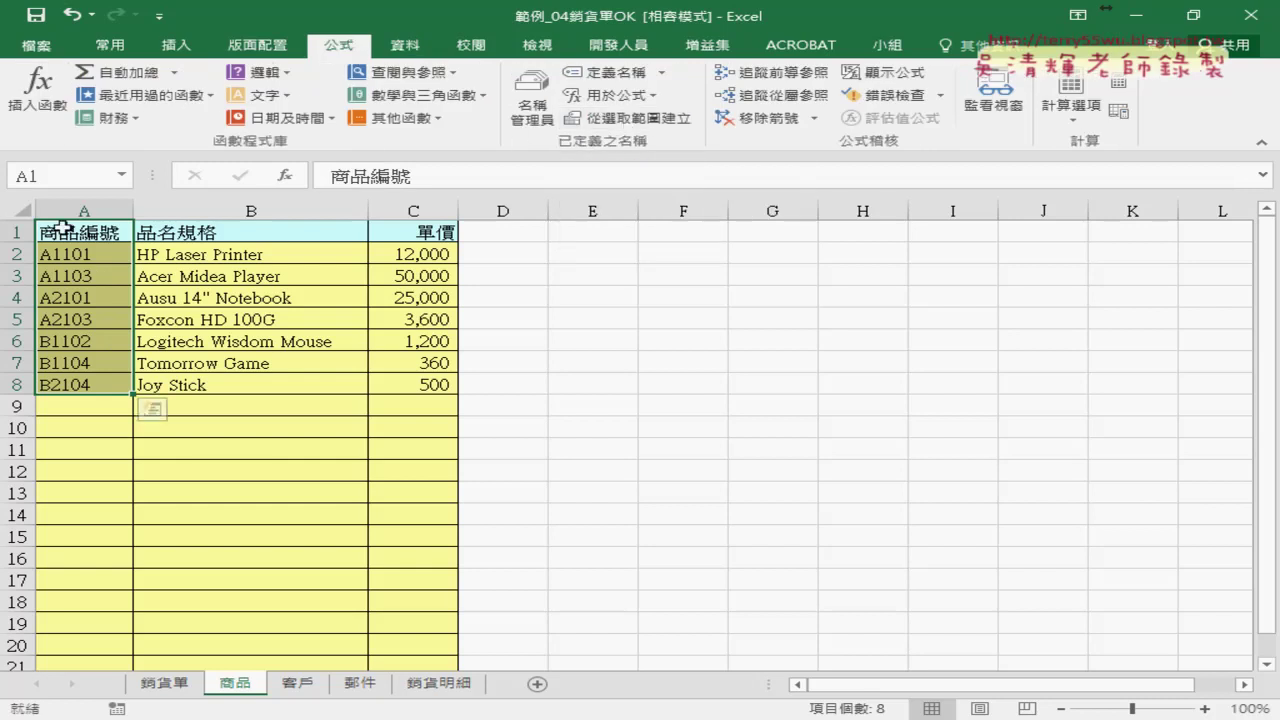
pyautogui.click(176, 686)
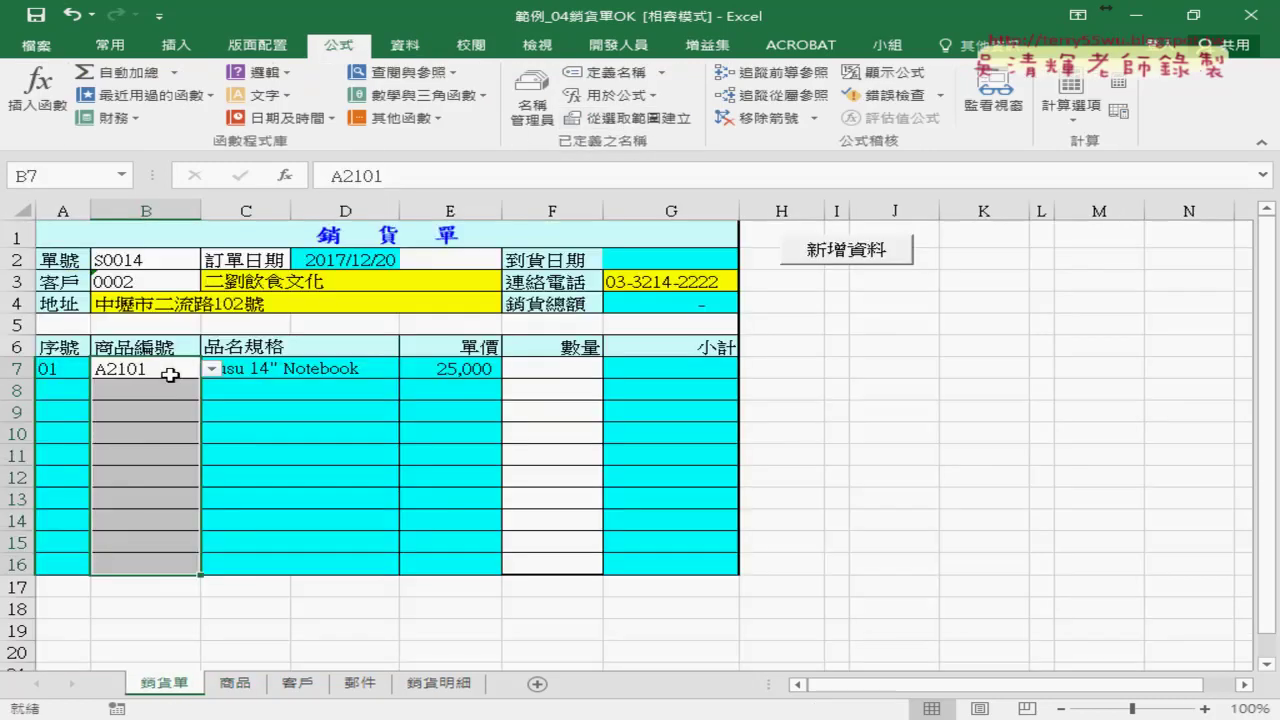
pyautogui.moveTo(165, 370); pyautogui.dragTo(157, 557)
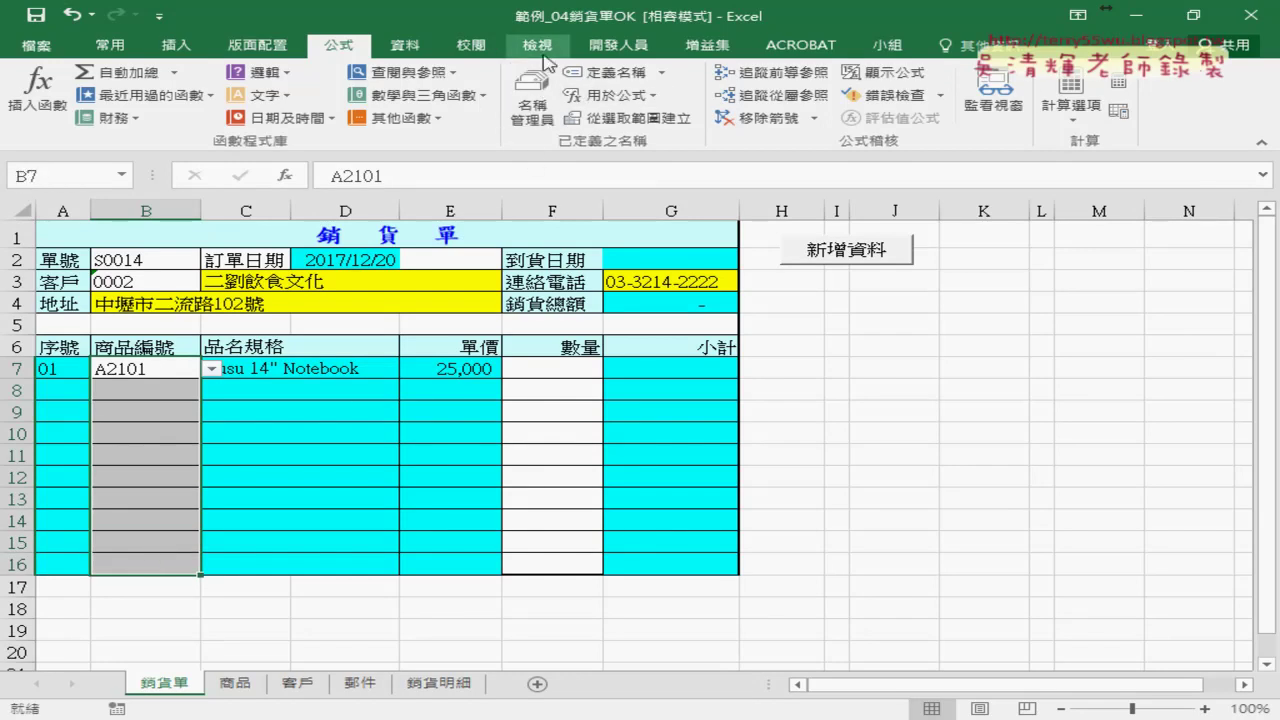
pyautogui.click(414, 50)
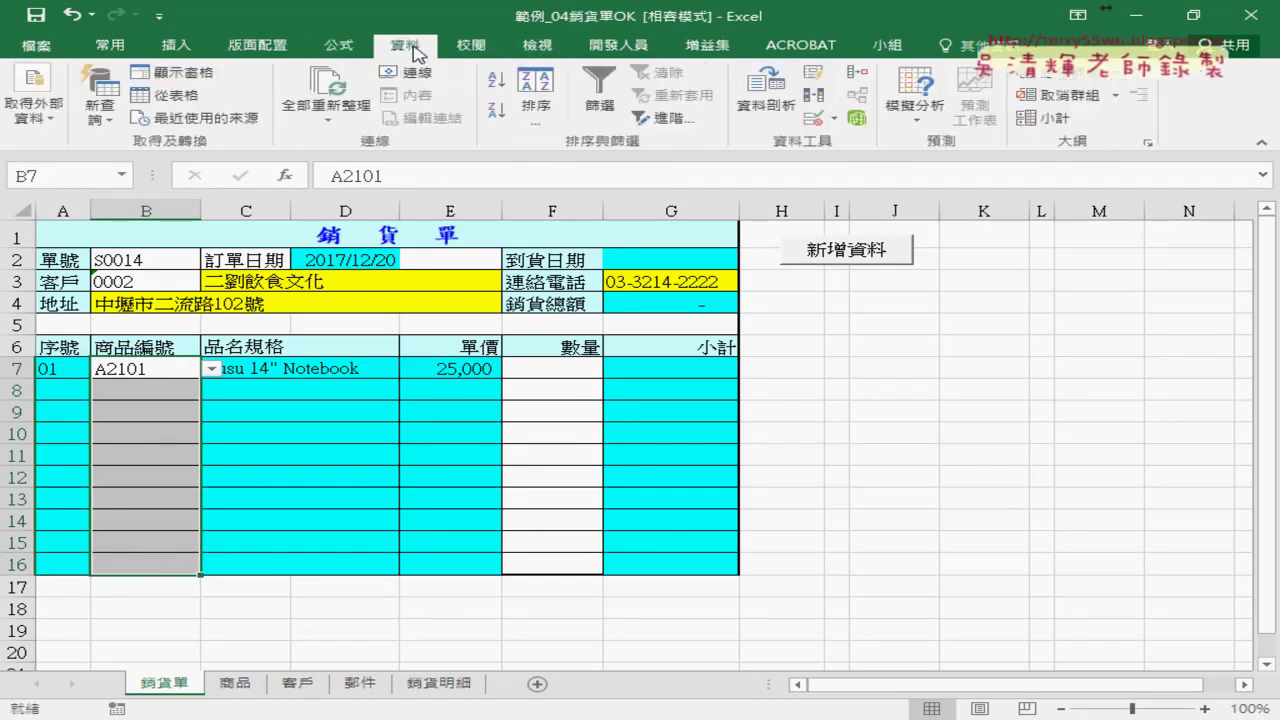
pyautogui.click(808, 118)
pyautogui.click(760, 377)
pyautogui.moveTo(757, 377); pyautogui.dragTo(686, 377)
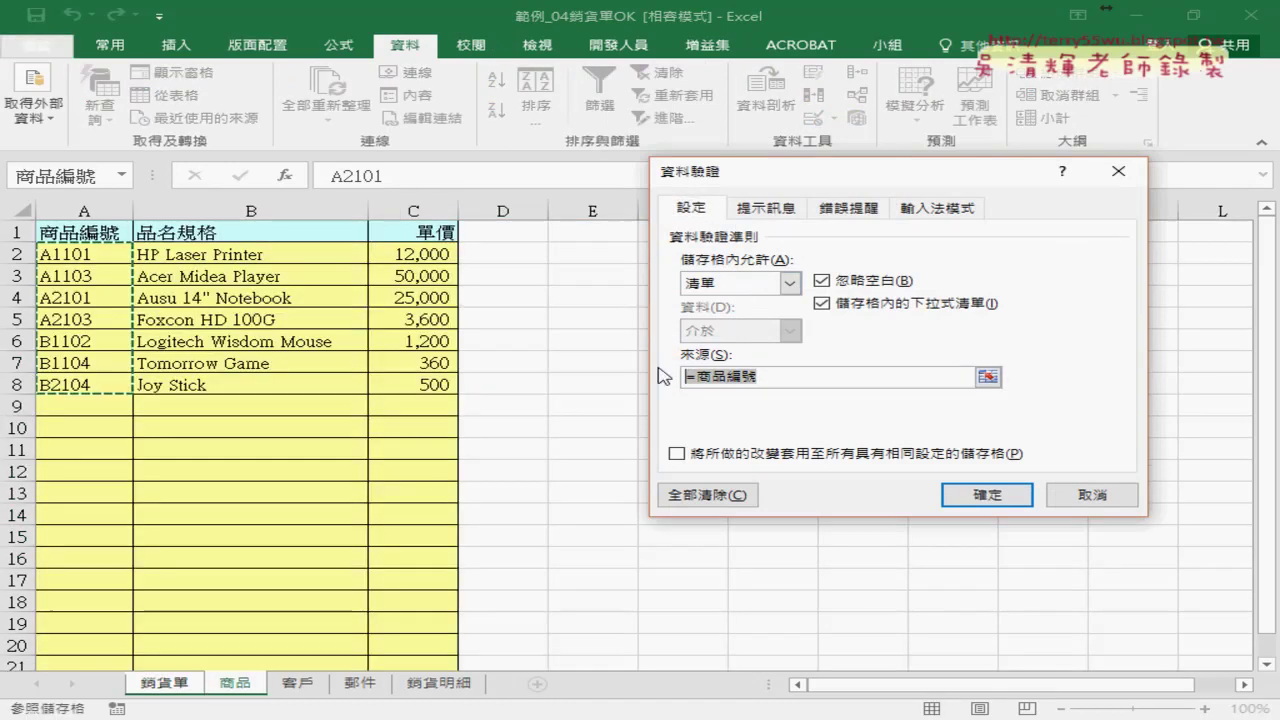
pyautogui.click(751, 285)
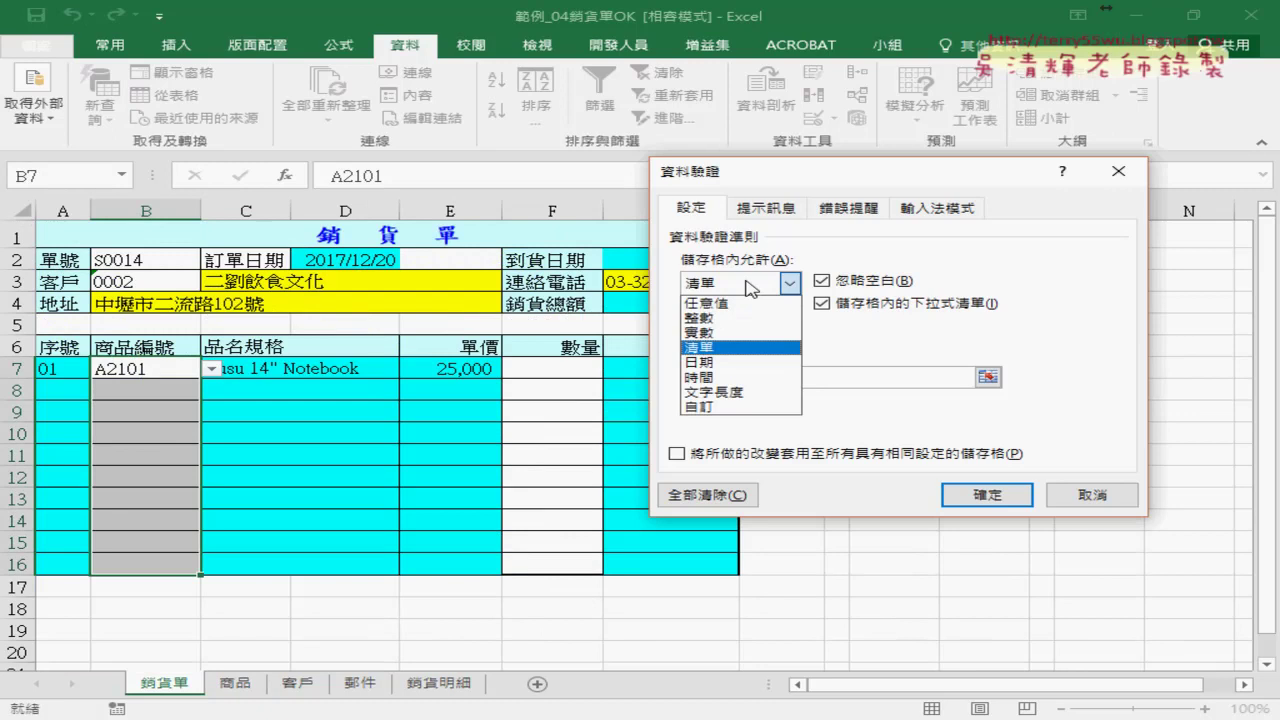
pyautogui.moveTo(83, 358)
pyautogui.mouseDown()
pyautogui.moveTo(85, 565)
pyautogui.moveTo(86, 365)
pyautogui.moveTo(215, 360)
pyautogui.moveTo(205, 575)
pyautogui.moveTo(89, 574)
pyautogui.mouseUp()
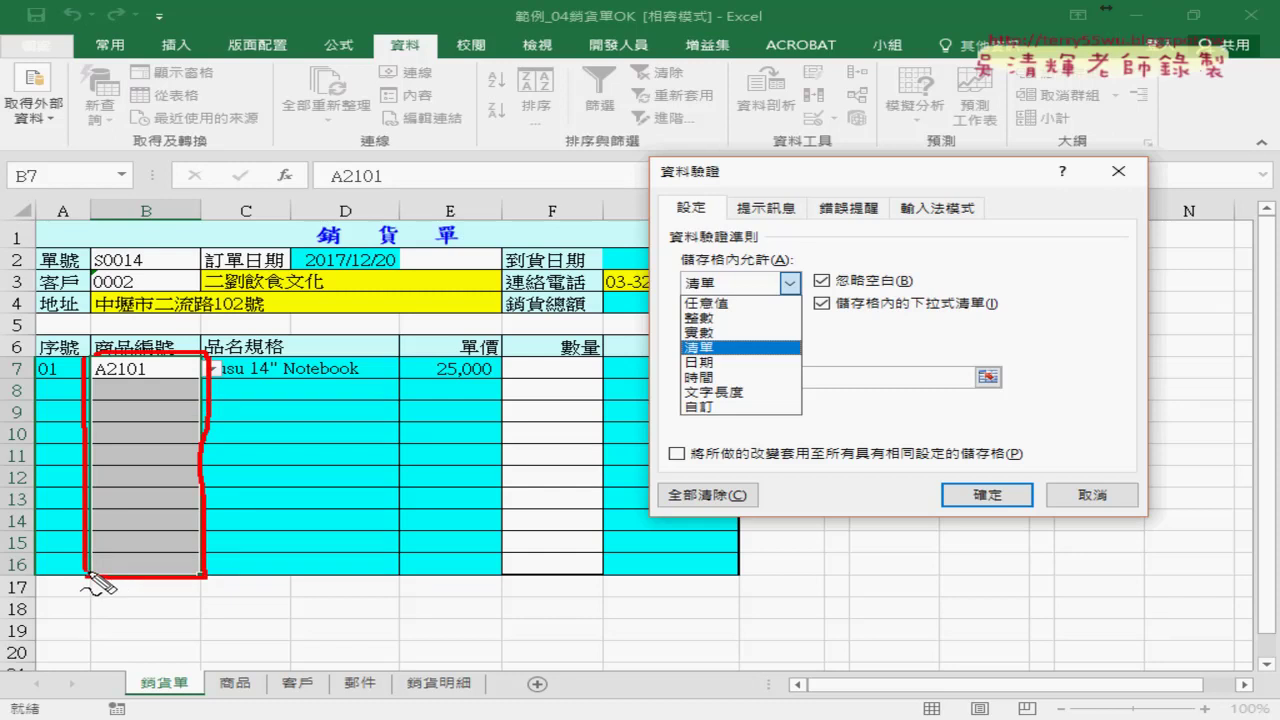
pyautogui.press('Escape')
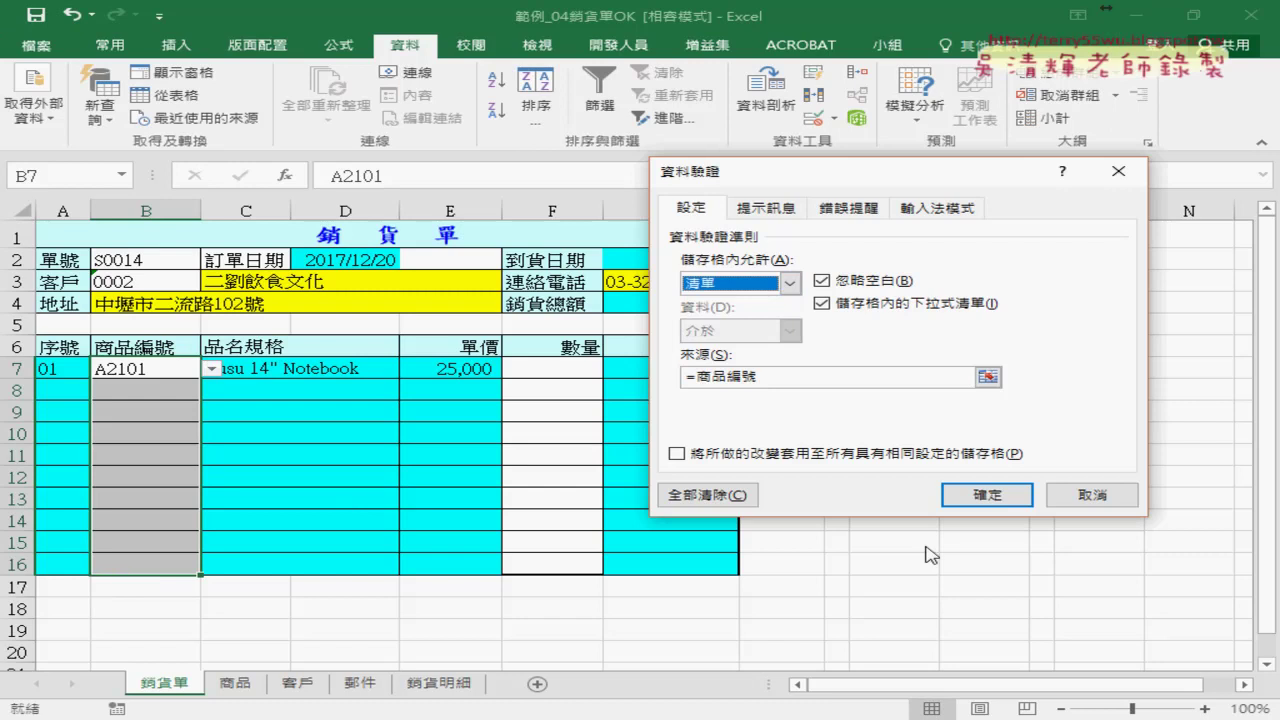
pyautogui.click(987, 494)
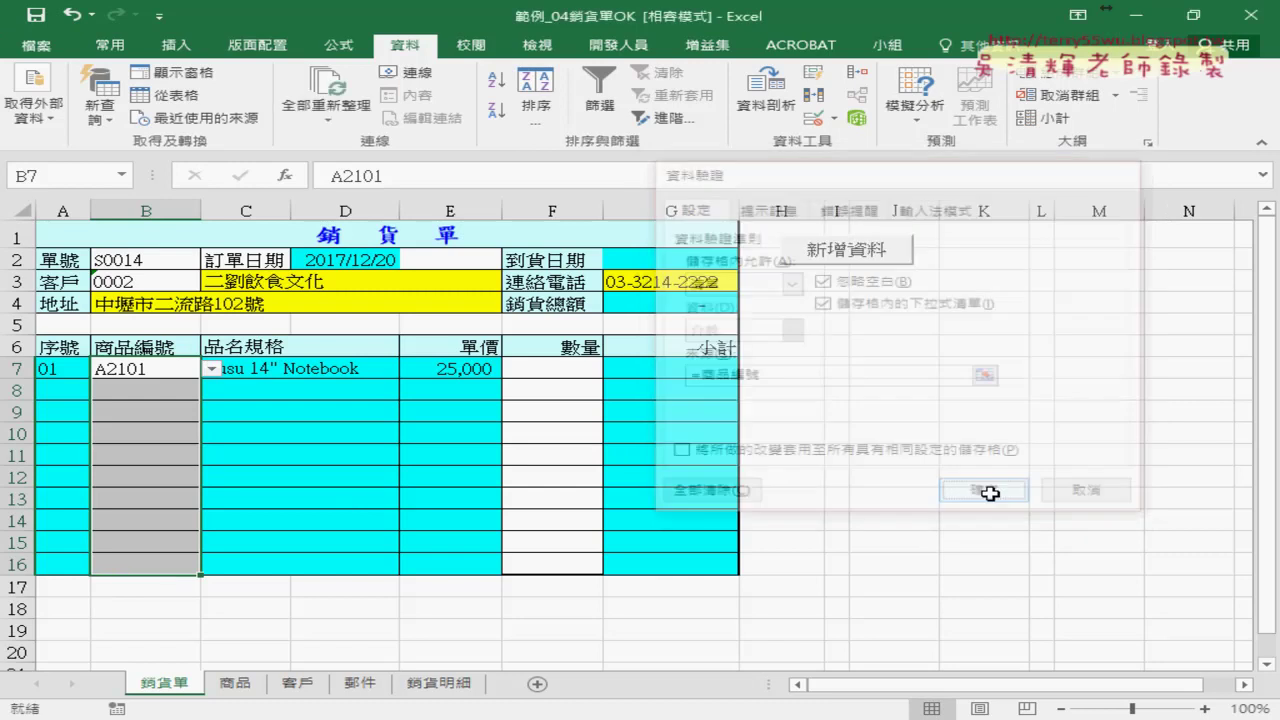
# Step: Choose product code A1103 in B7 and inspect the C7 name and E7 price formulas
pyautogui.click(150, 368)
pyautogui.click(211, 368)
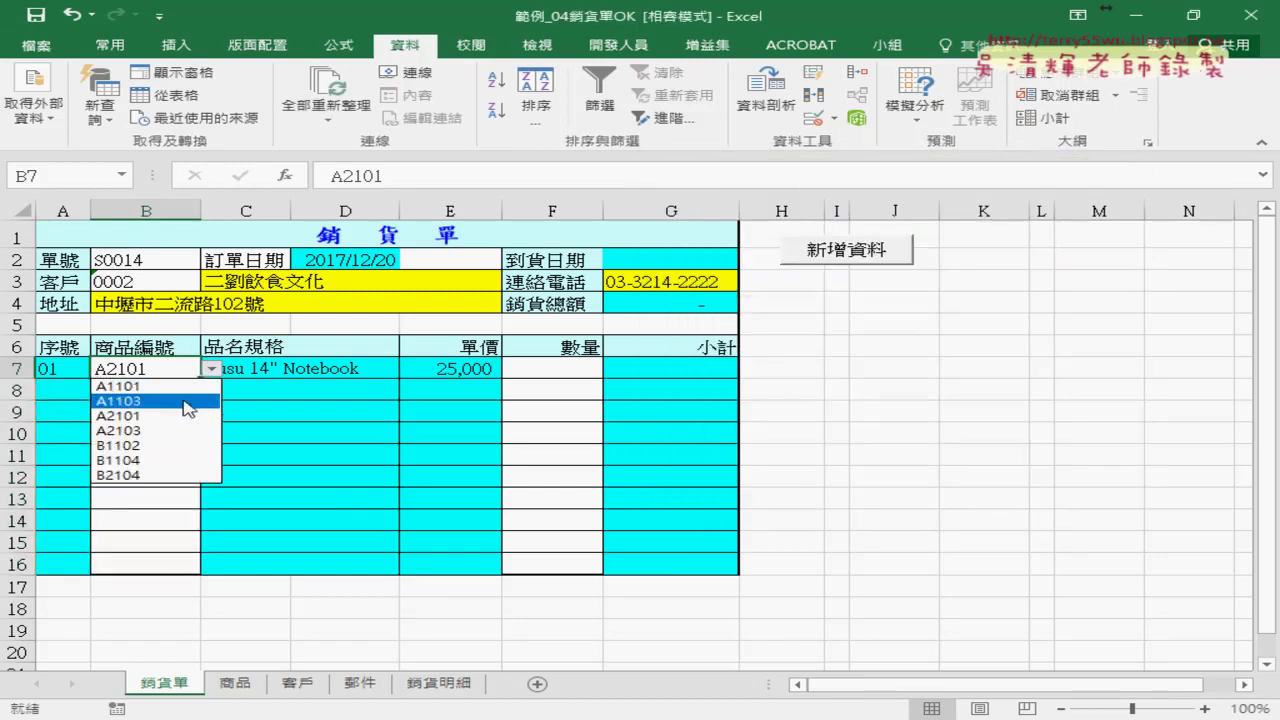
pyautogui.click(186, 402)
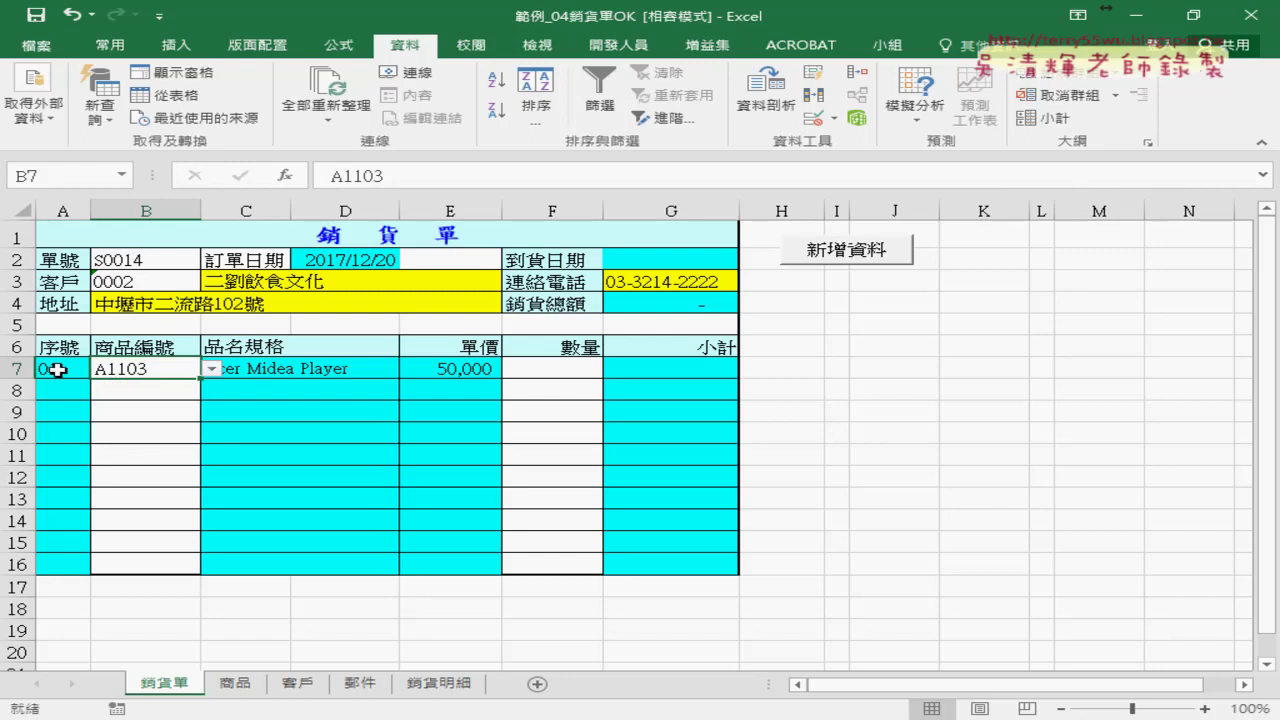
pyautogui.click(280, 369)
pyautogui.click(472, 369)
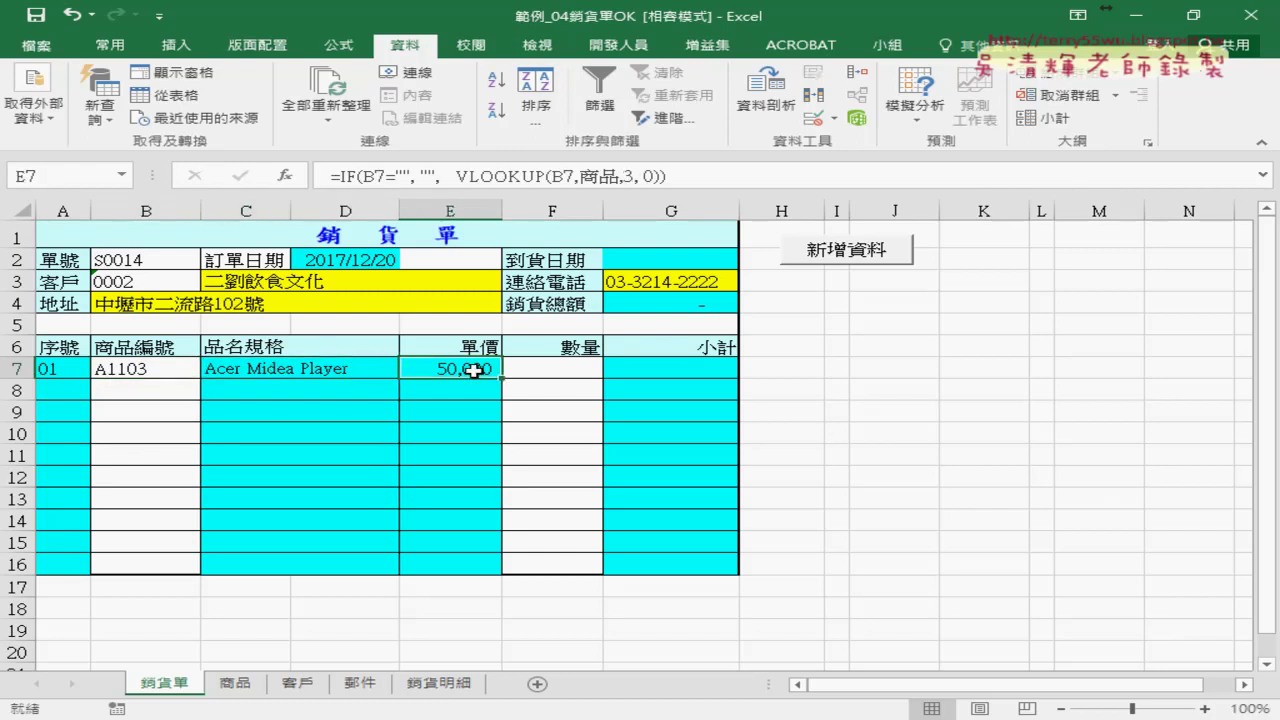
# Step: Show the 商品 product table range, then revisit the C7 and E7 VLOOKUP formulas
pyautogui.click(236, 683)
pyautogui.click(90, 253)
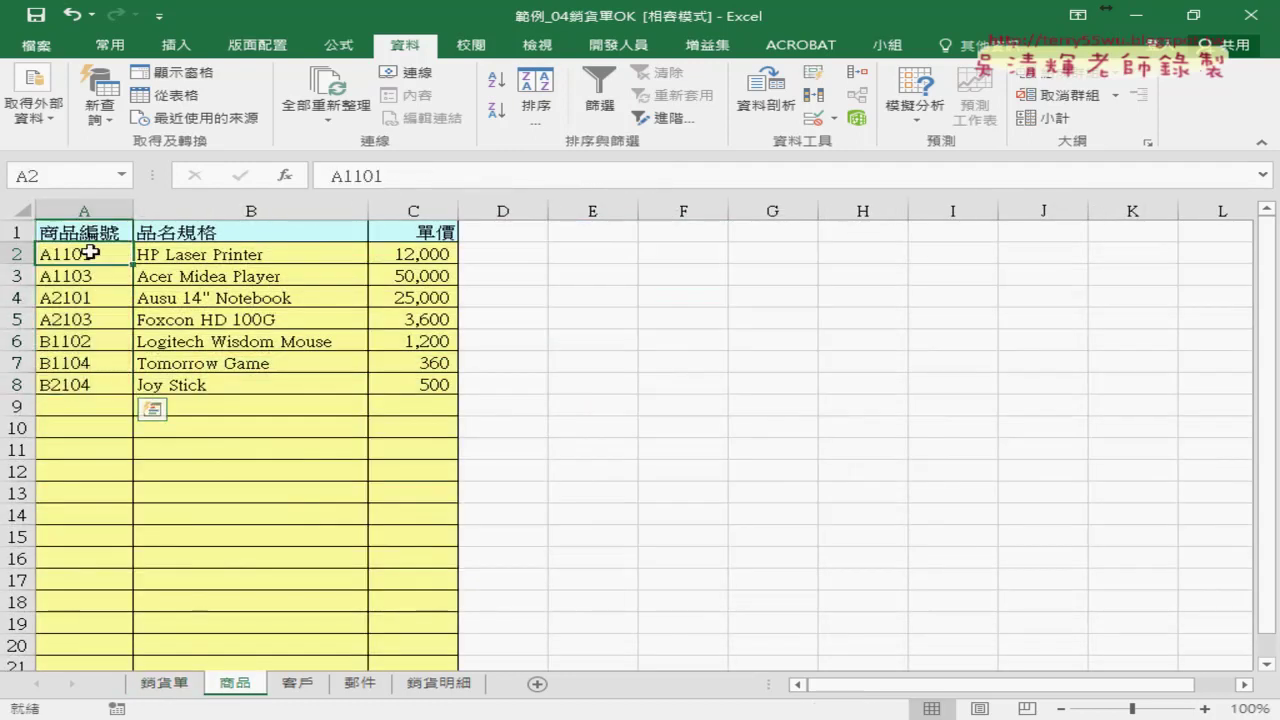
pyautogui.moveTo(90, 253); pyautogui.dragTo(420, 386)
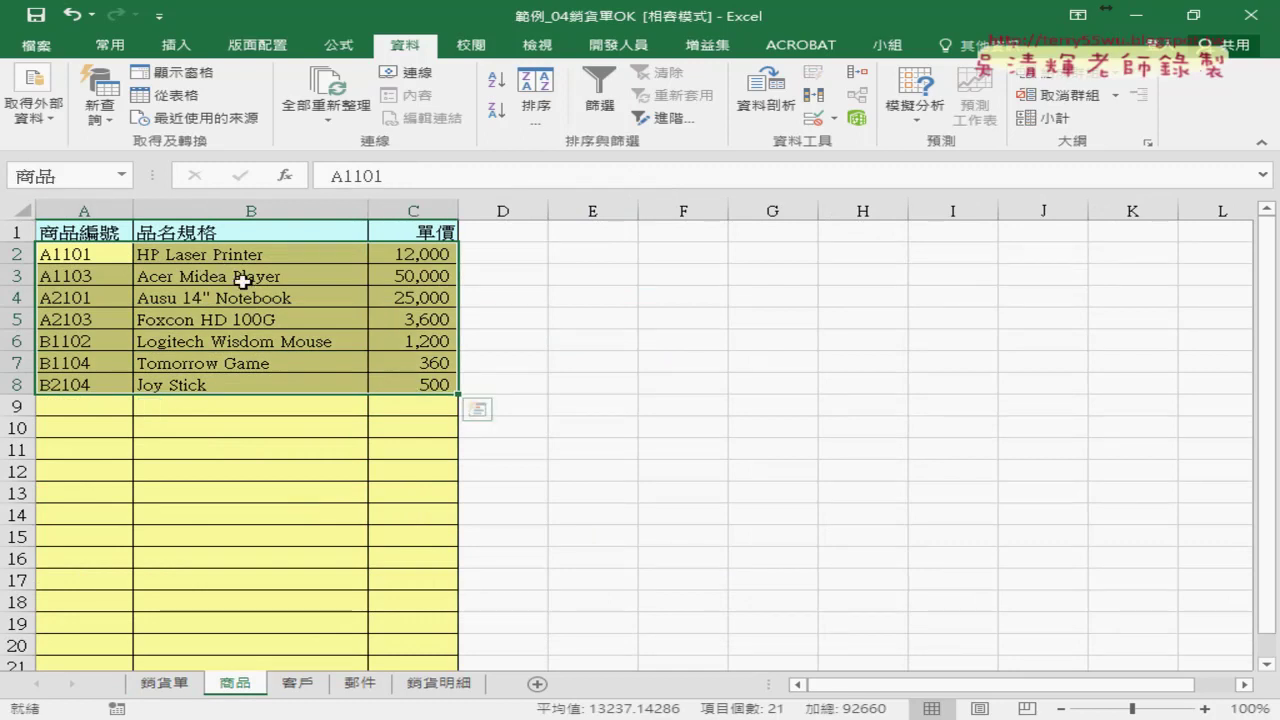
pyautogui.click(165, 683)
pyautogui.click(285, 370)
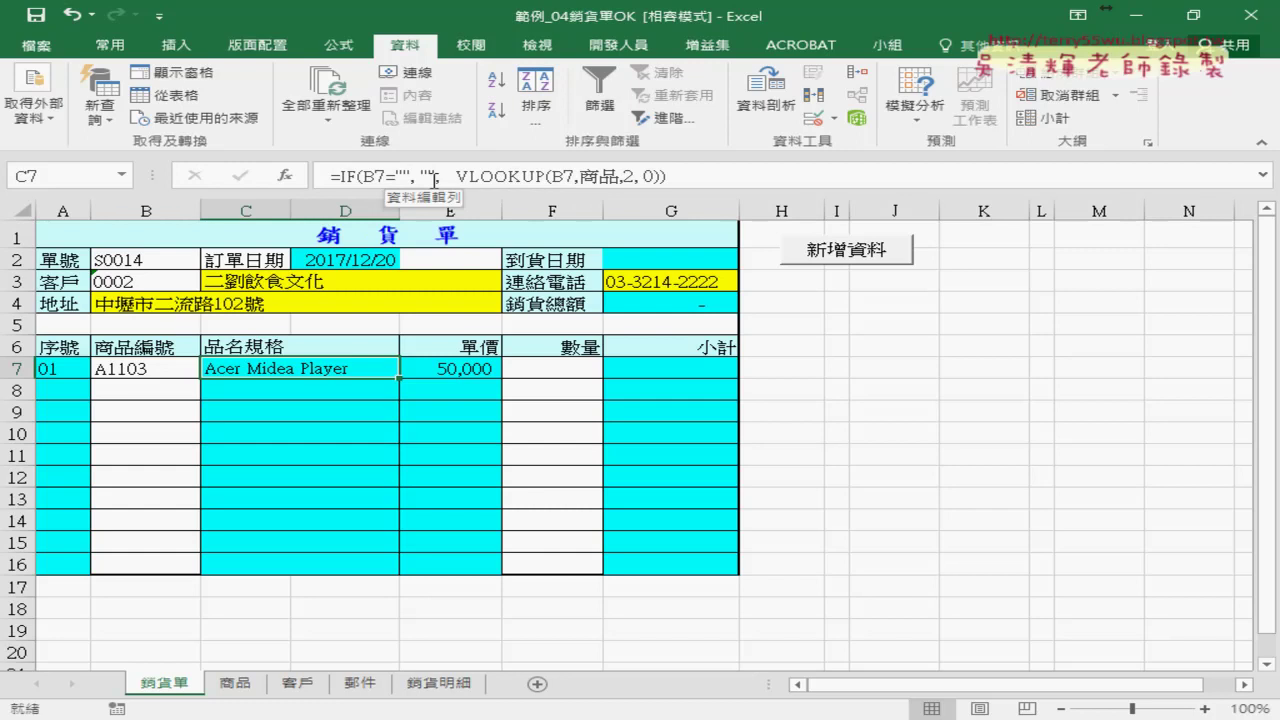
pyautogui.click(467, 368)
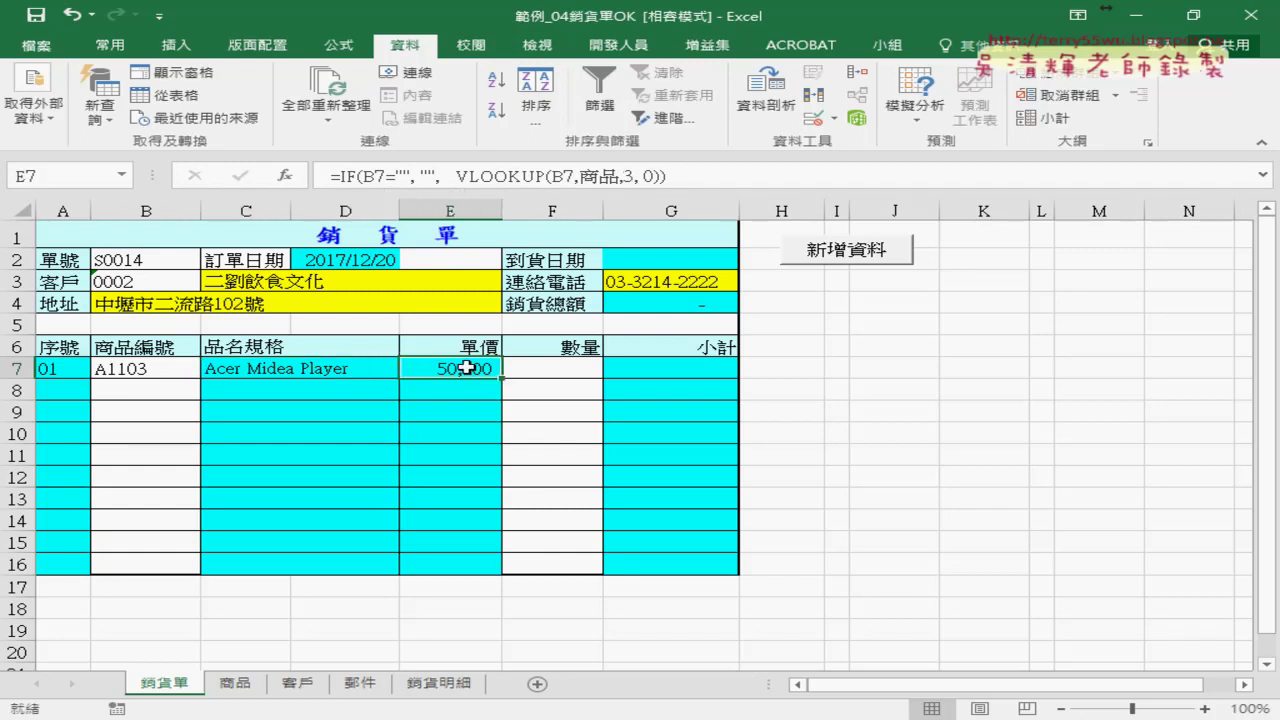
pyautogui.click(157, 390)
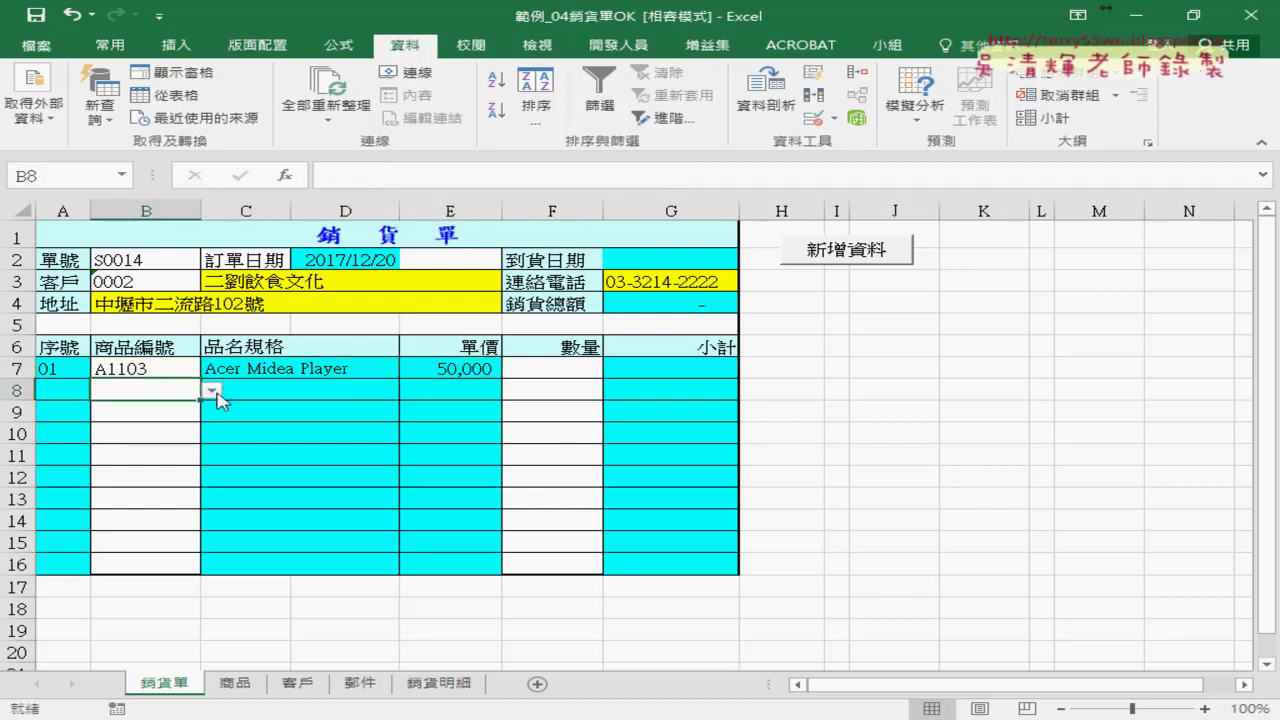
# Step: Choose A2101 in B8, then annotate serial 01 in A7 with ROW()-6 in pen
pyautogui.click(210, 390)
pyautogui.click(181, 433)
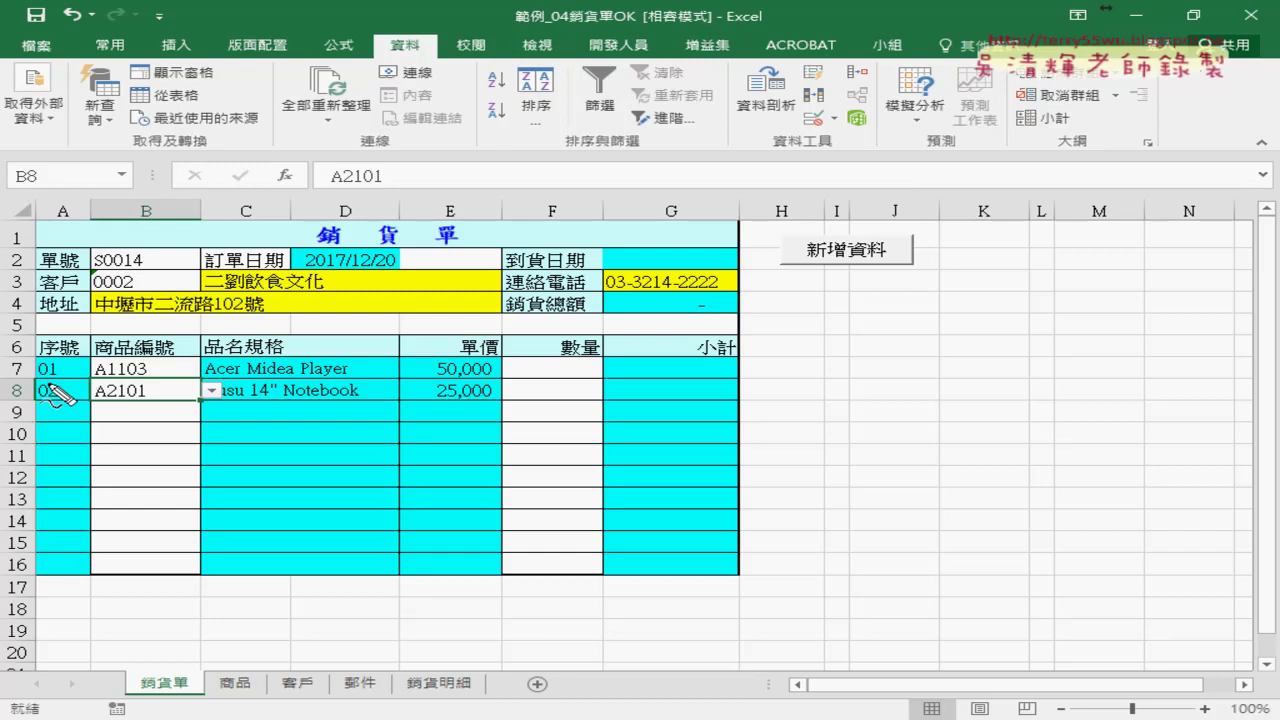
pyautogui.moveTo(58, 358)
pyautogui.mouseDown()
pyautogui.moveTo(70, 372)
pyautogui.moveTo(62, 358)
pyautogui.mouseUp()
pyautogui.moveTo(102, 288)
pyautogui.mouseDown()
pyautogui.moveTo(104, 320)
pyautogui.moveTo(130, 334)
pyautogui.moveTo(205, 312)
pyautogui.moveTo(250, 340)
pyautogui.mouseUp()
pyautogui.moveTo(26, 356); pyautogui.dragTo(22, 384)
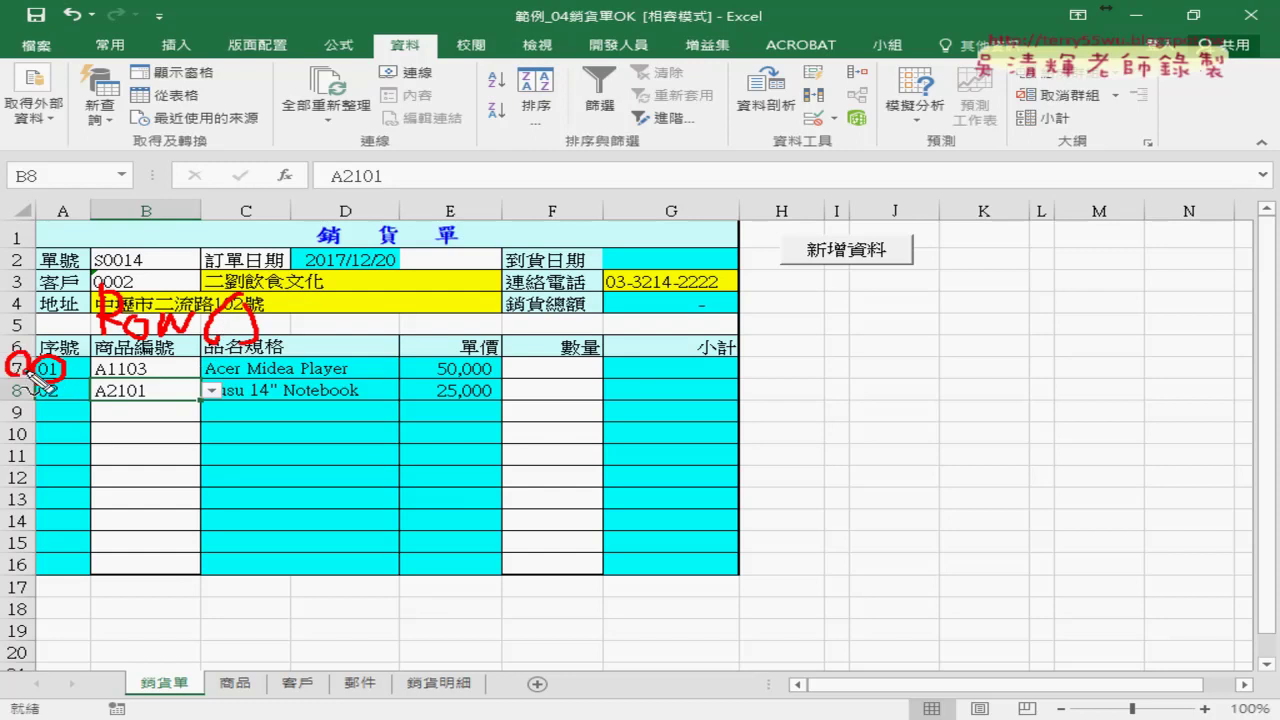
pyautogui.moveTo(258, 331); pyautogui.dragTo(288, 332)
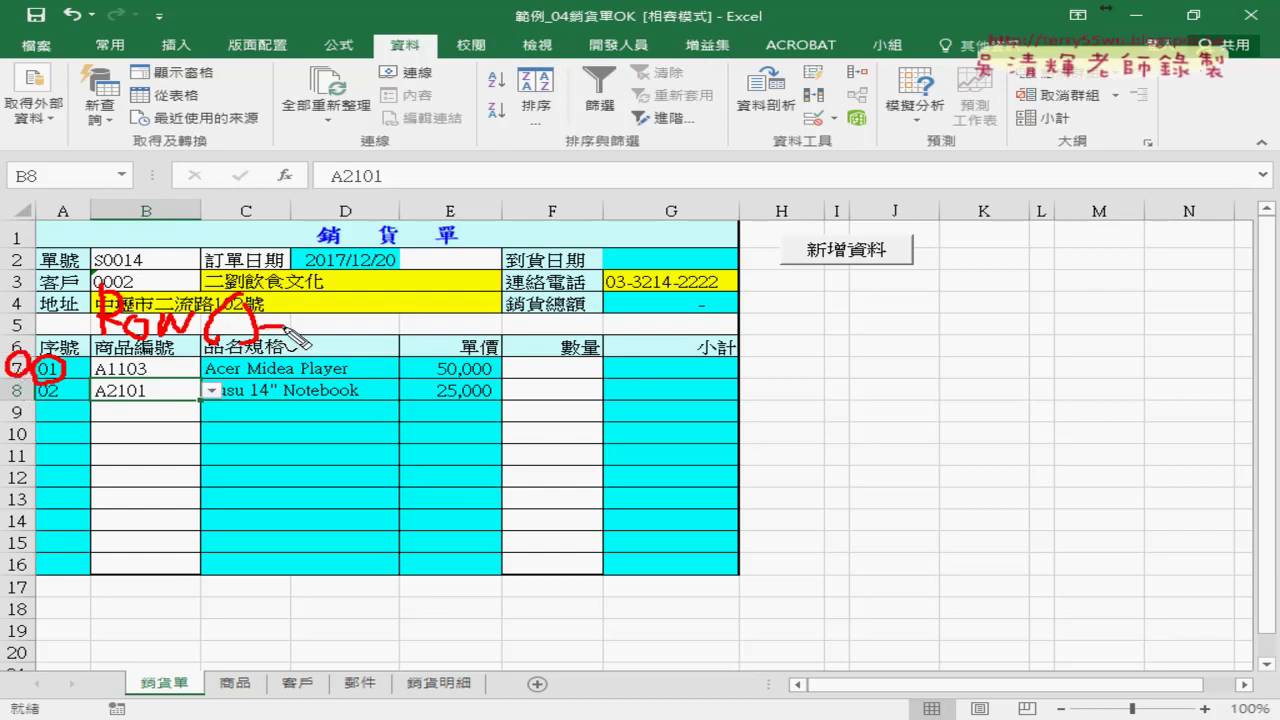
pyautogui.moveTo(330, 288); pyautogui.dragTo(298, 321)
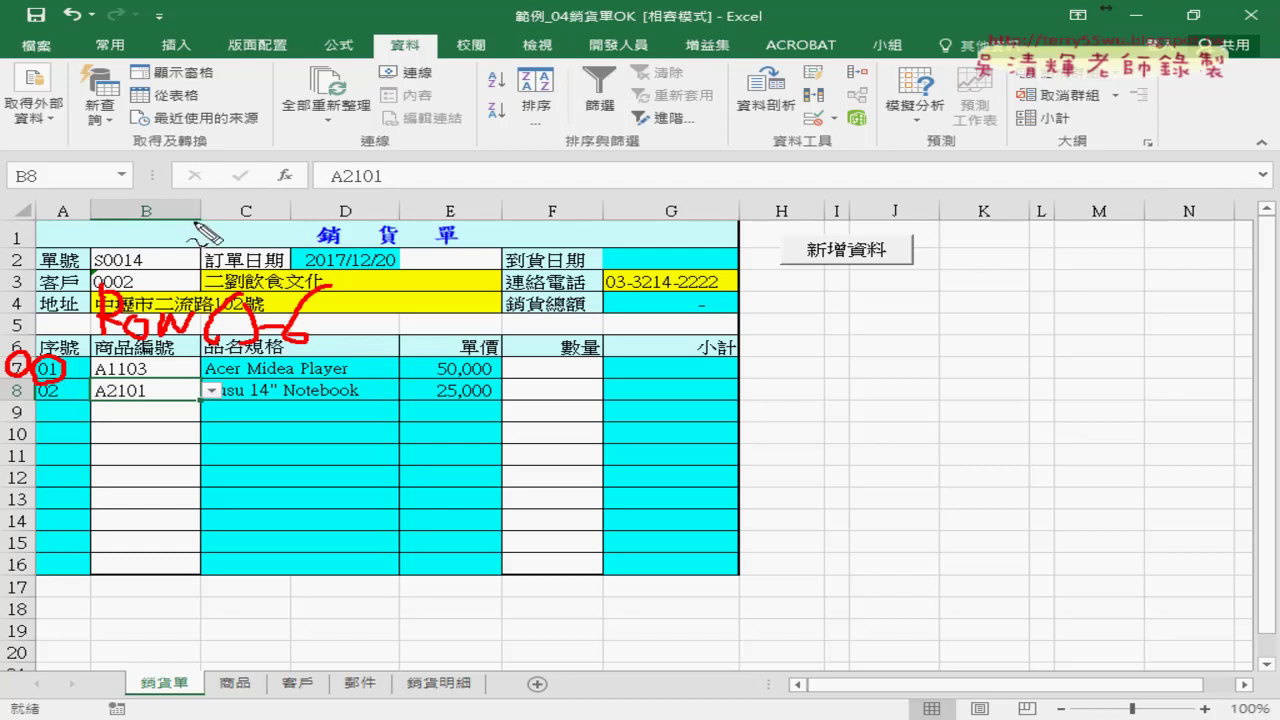
# Step: Write out the TEXT(ROW()-6,"00") serial formula in pen, then erase all ink
pyautogui.moveTo(124, 190)
pyautogui.mouseDown()
pyautogui.moveTo(168, 187)
pyautogui.moveTo(149, 232)
pyautogui.moveTo(198, 238)
pyautogui.mouseUp()
pyautogui.moveTo(198, 212); pyautogui.dragTo(172, 238)
pyautogui.moveTo(214, 190)
pyautogui.mouseDown()
pyautogui.moveTo(216, 240)
pyautogui.moveTo(230, 210)
pyautogui.mouseUp()
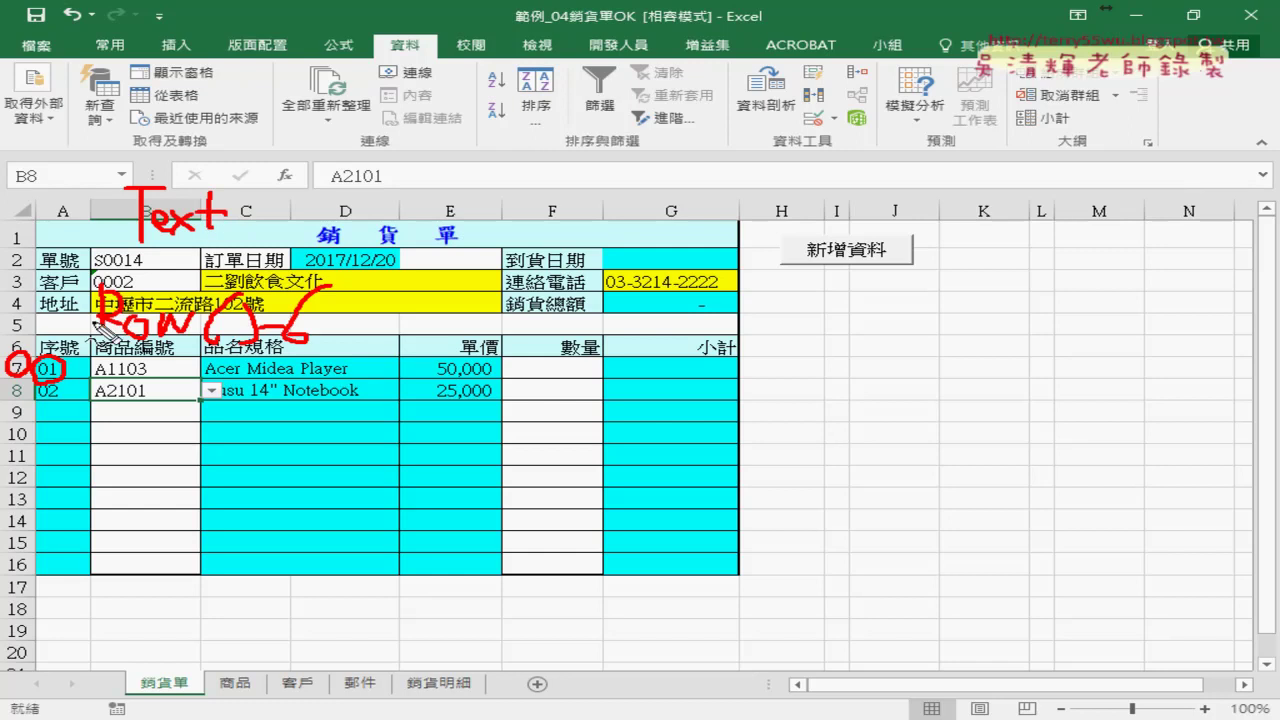
pyautogui.moveTo(110, 350); pyautogui.dragTo(294, 353)
pyautogui.moveTo(262, 187); pyautogui.dragTo(240, 246)
pyautogui.moveTo(384, 237); pyautogui.dragTo(371, 258)
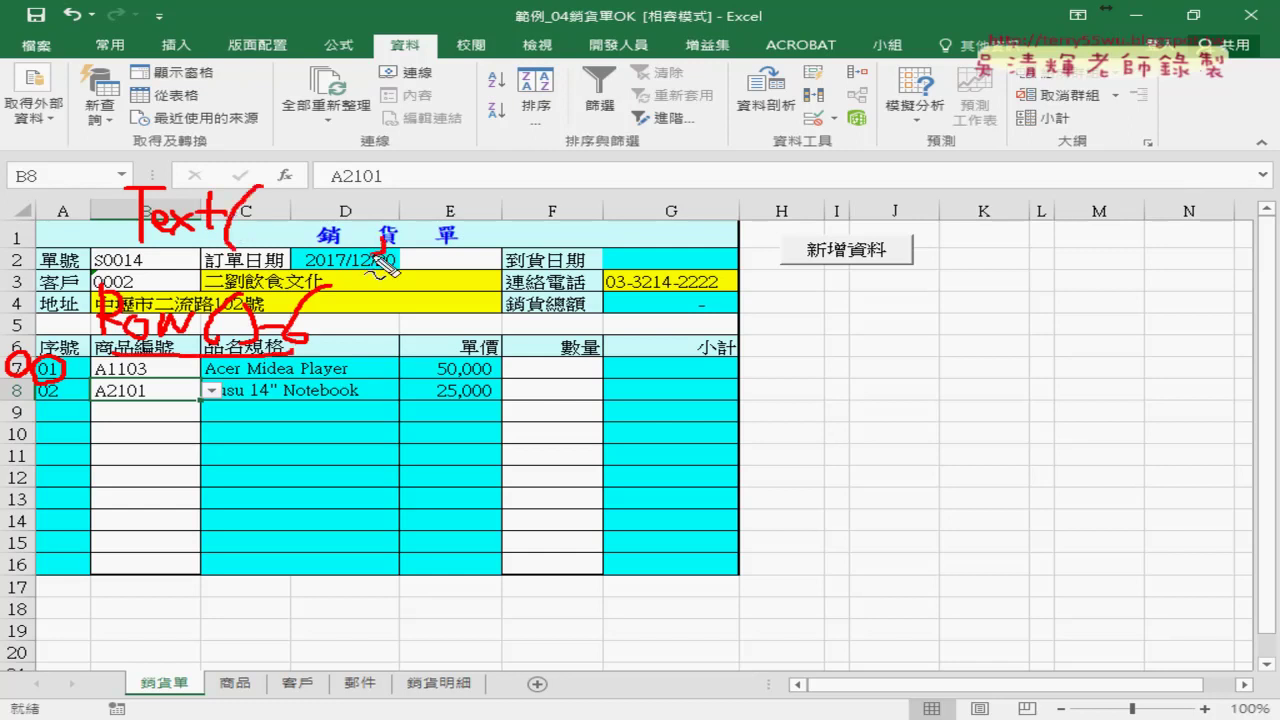
pyautogui.moveTo(409, 186)
pyautogui.mouseDown()
pyautogui.moveTo(407, 202)
pyautogui.moveTo(419, 200)
pyautogui.mouseUp()
pyautogui.moveTo(504, 185)
pyautogui.mouseDown()
pyautogui.moveTo(504, 212)
pyautogui.moveTo(530, 214)
pyautogui.mouseUp()
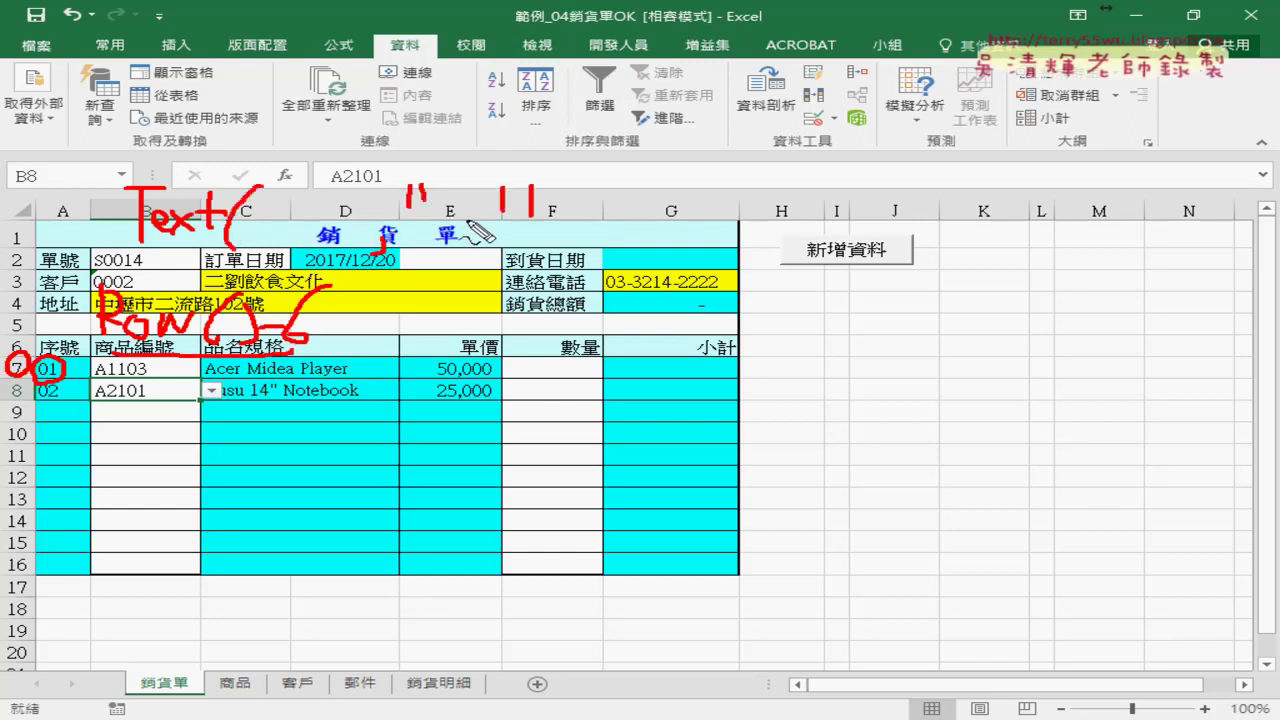
pyautogui.moveTo(446, 214)
pyautogui.mouseDown()
pyautogui.moveTo(438, 244)
pyautogui.moveTo(446, 220)
pyautogui.moveTo(482, 226)
pyautogui.mouseUp()
pyautogui.moveTo(575, 183); pyautogui.dragTo(577, 268)
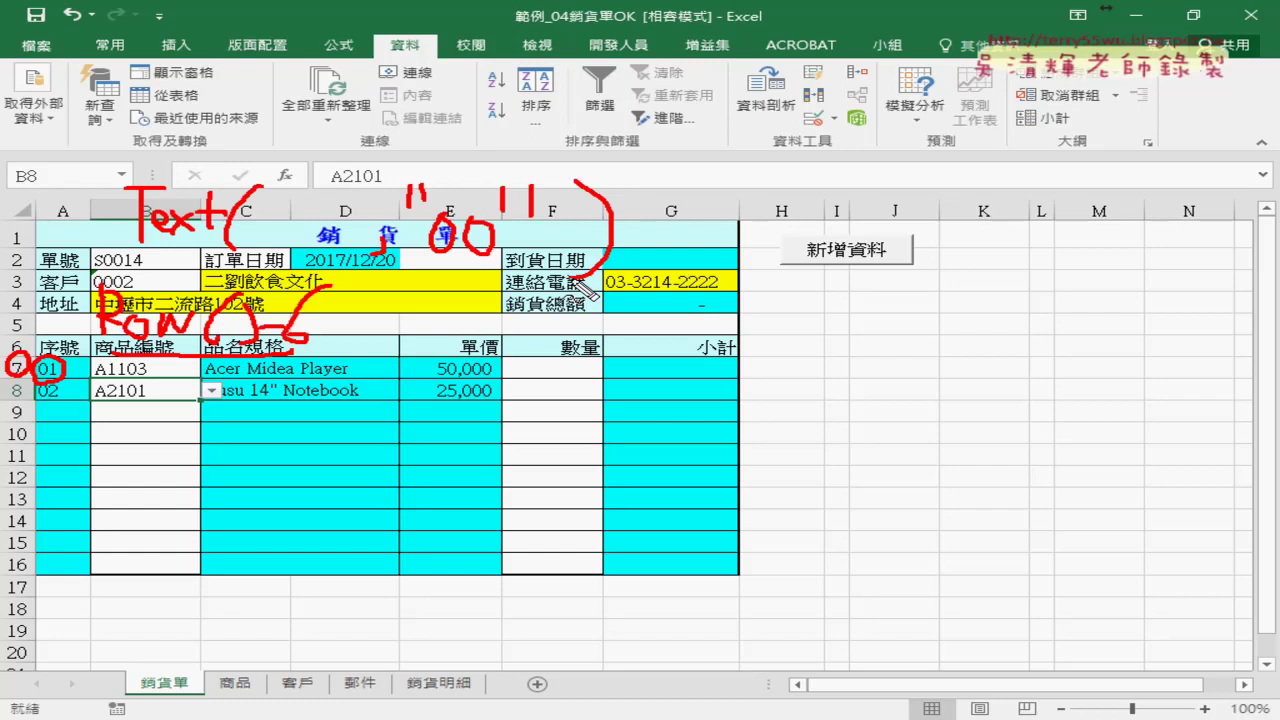
pyautogui.press('Escape')
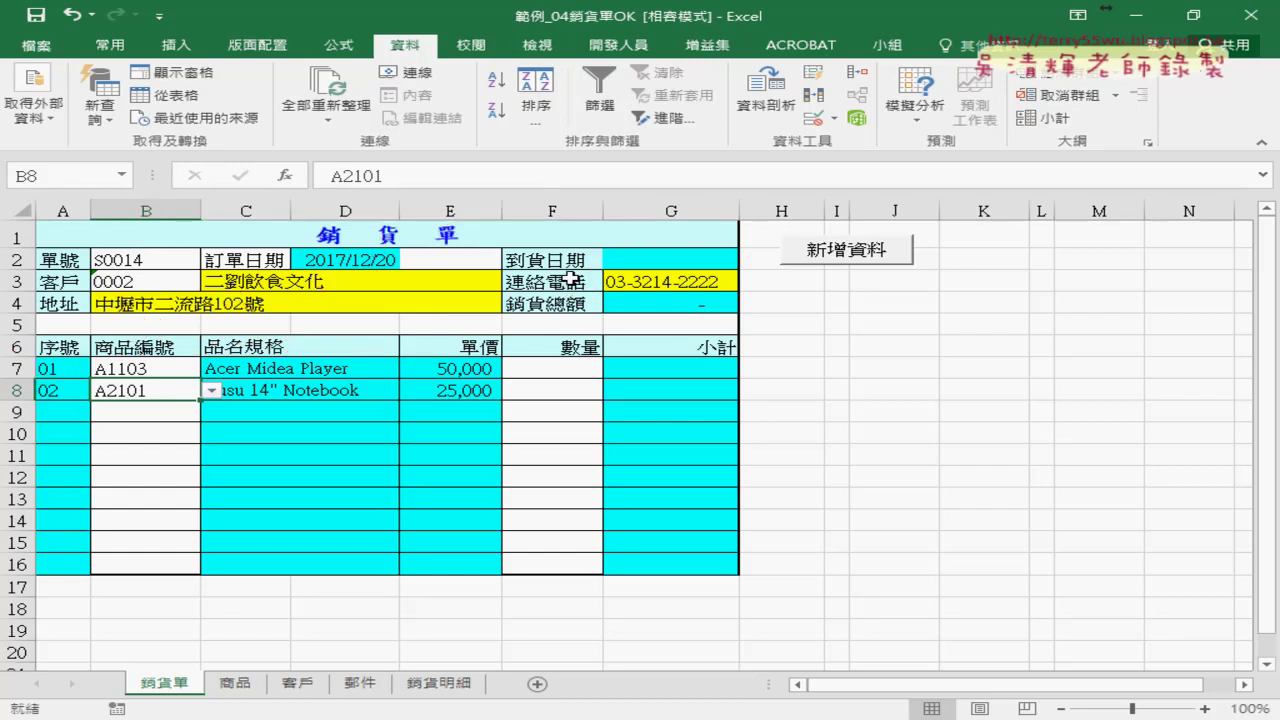
# Step: Show A7's TEXT(ROW()-6,"00") formula and mark TEXT, row 7, "00" and B7 in pen
pyautogui.click(64, 369)
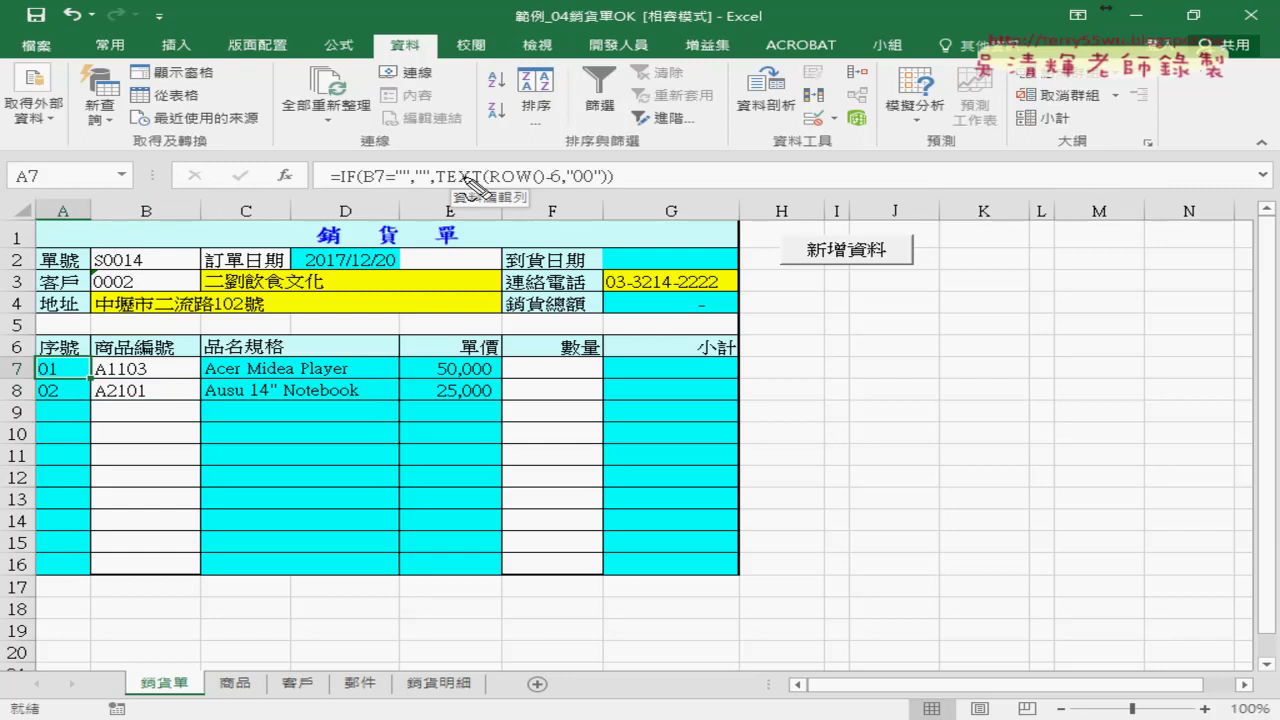
pyautogui.moveTo(437, 184); pyautogui.dragTo(562, 184)
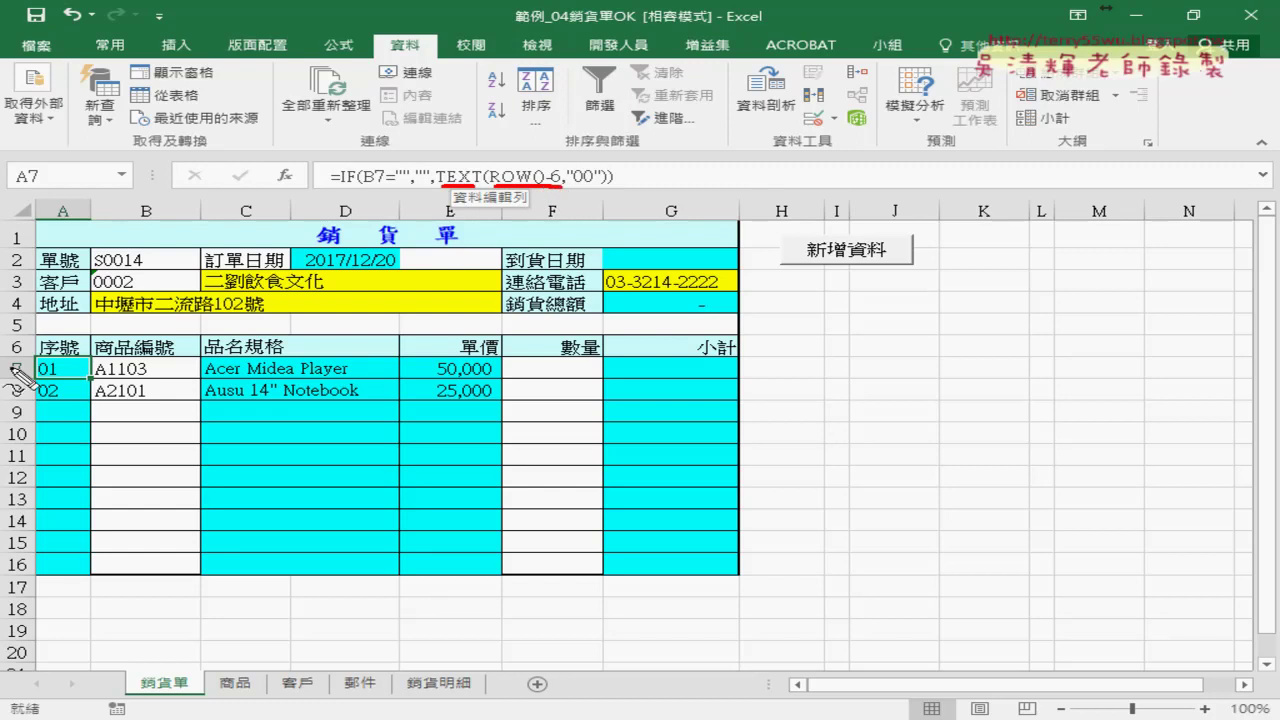
pyautogui.moveTo(12, 374); pyautogui.dragTo(28, 366)
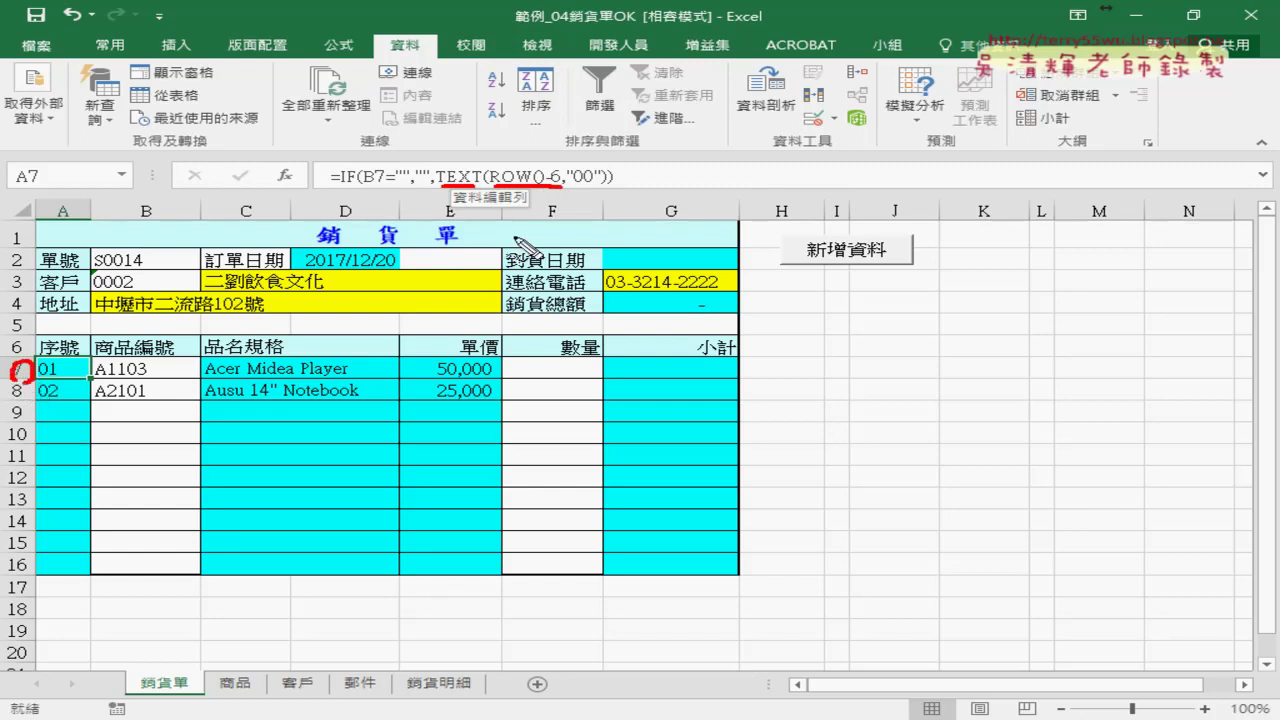
pyautogui.moveTo(578, 197); pyautogui.dragTo(608, 196)
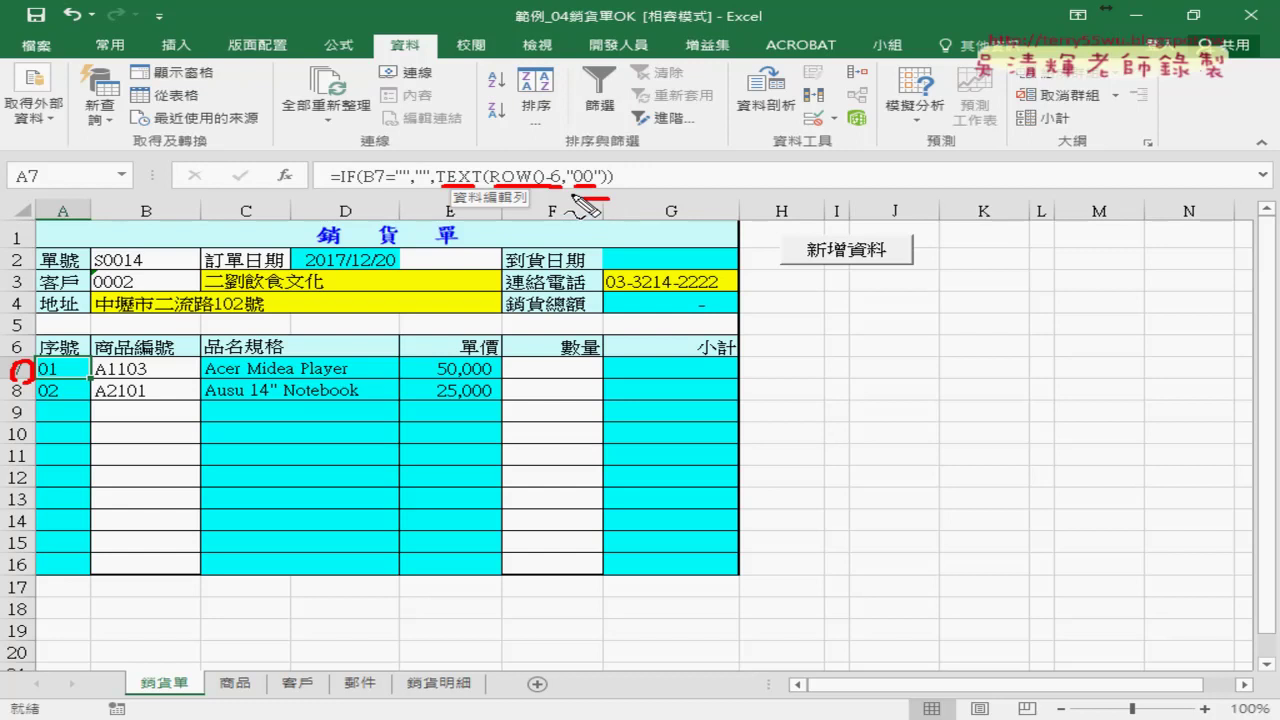
pyautogui.moveTo(148, 350); pyautogui.dragTo(112, 376)
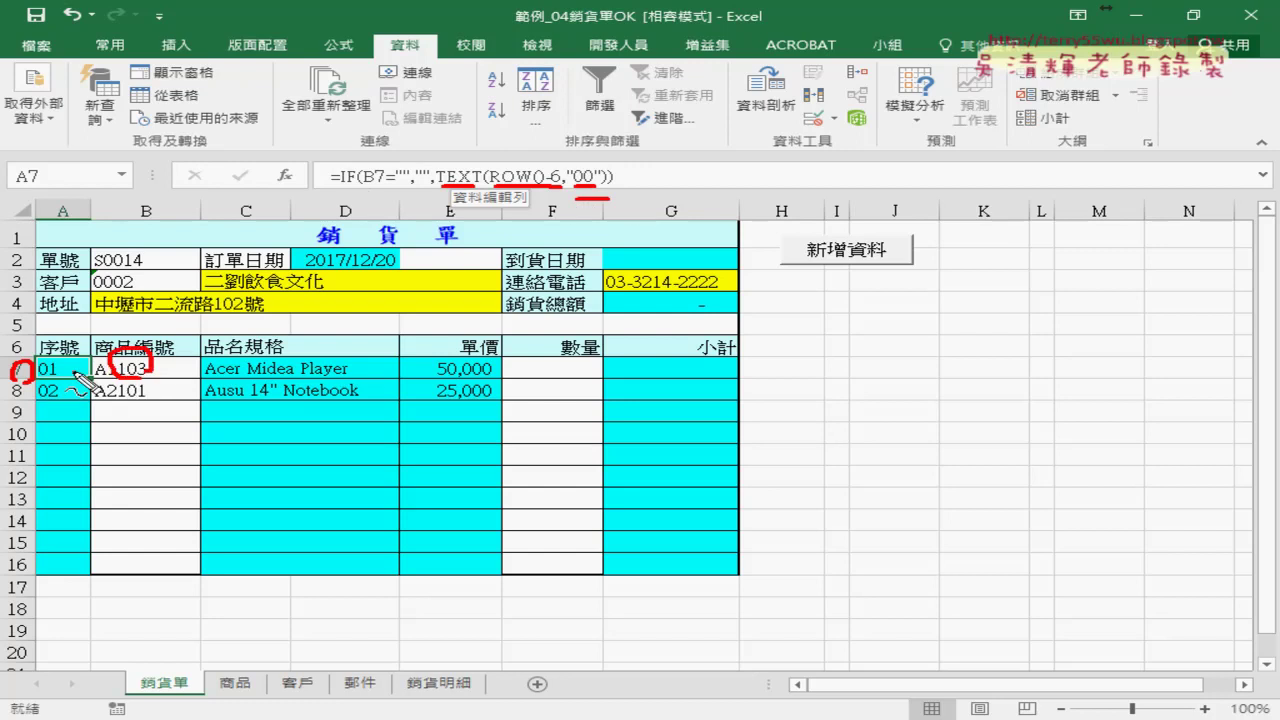
# Step: Clear the annotations and delete the product codes in B7:B8
pyautogui.press('Escape')
pyautogui.moveTo(150, 390); pyautogui.dragTo(177, 373)
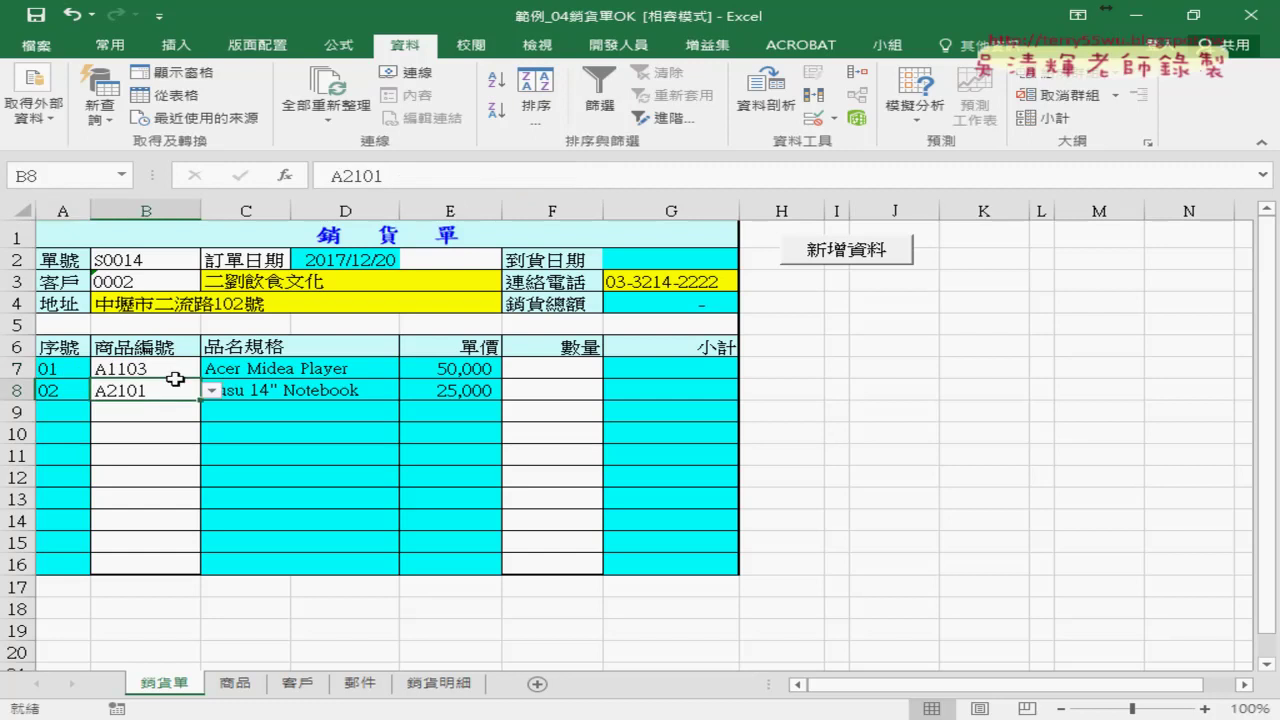
pyautogui.press('Delete')
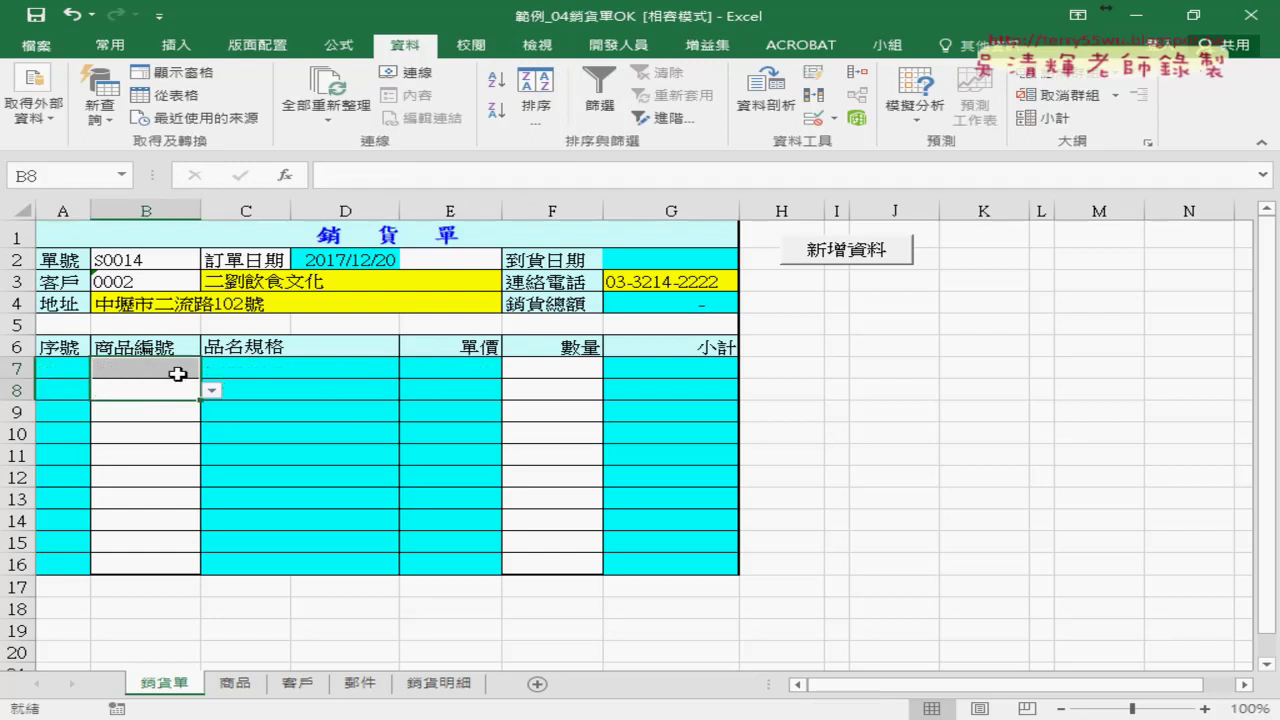